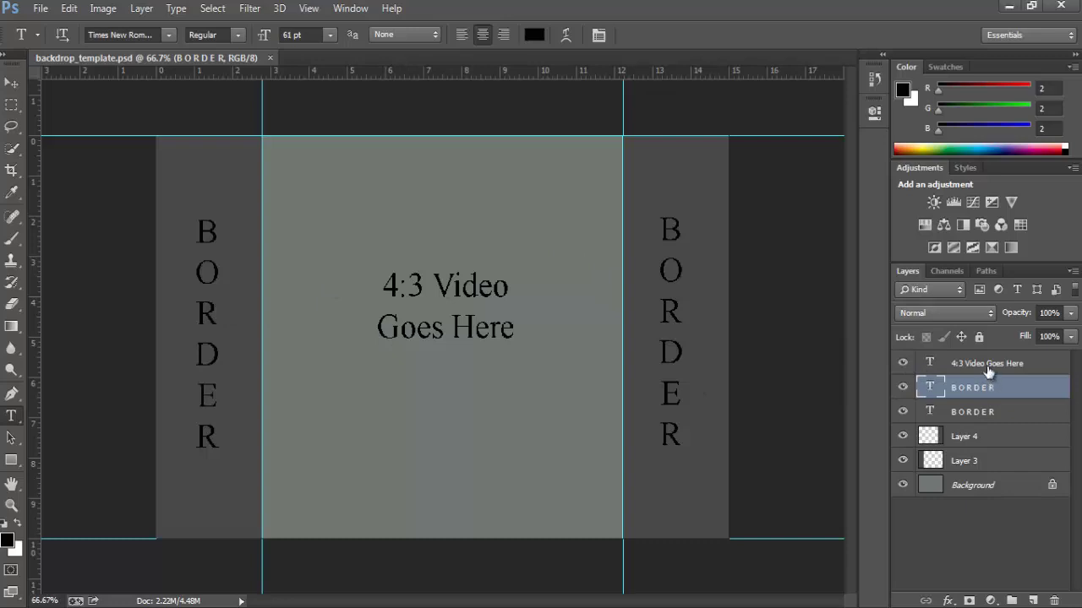
- Delete the two BORDER text layers and the "4:3 Video Goes Here" text layer from the template
{"action": "key", "text": "Delete"}
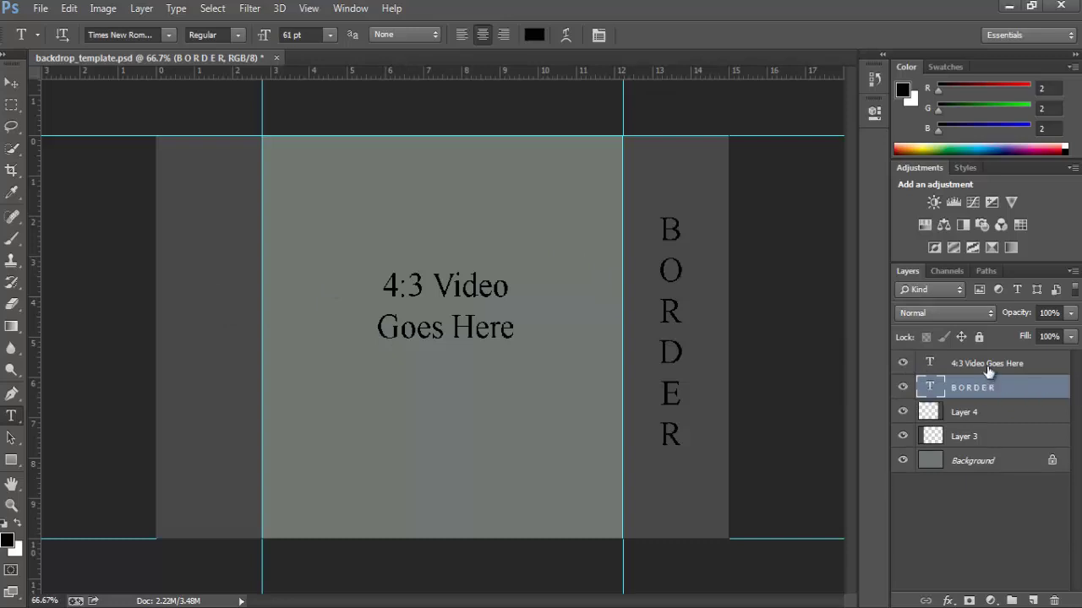
{"action": "left_click", "coordinate": [989, 370]}
{"action": "key", "text": "Delete"}
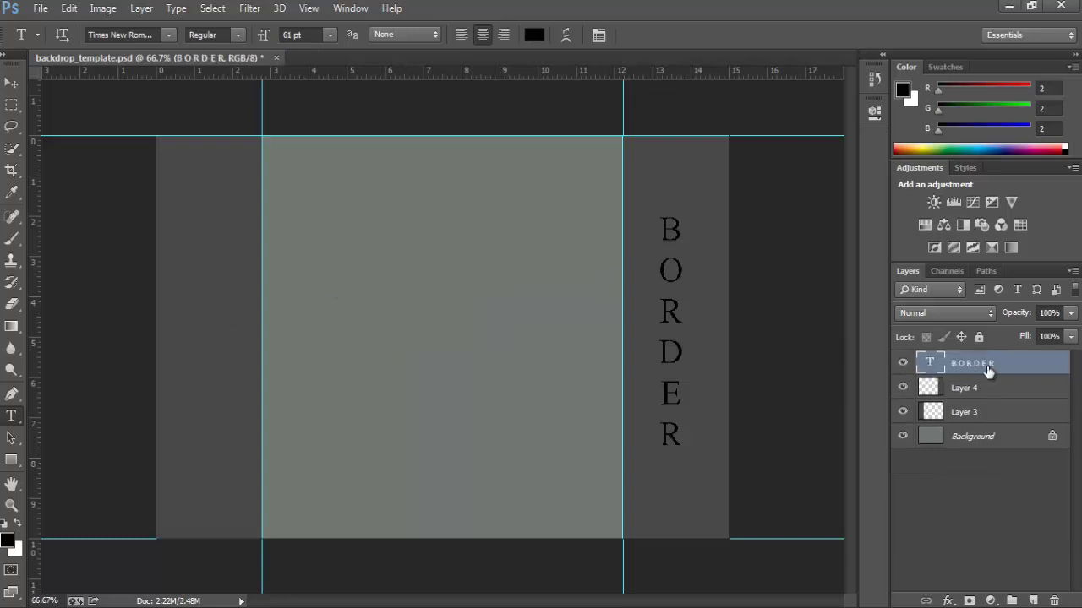
{"action": "key", "text": "Delete"}
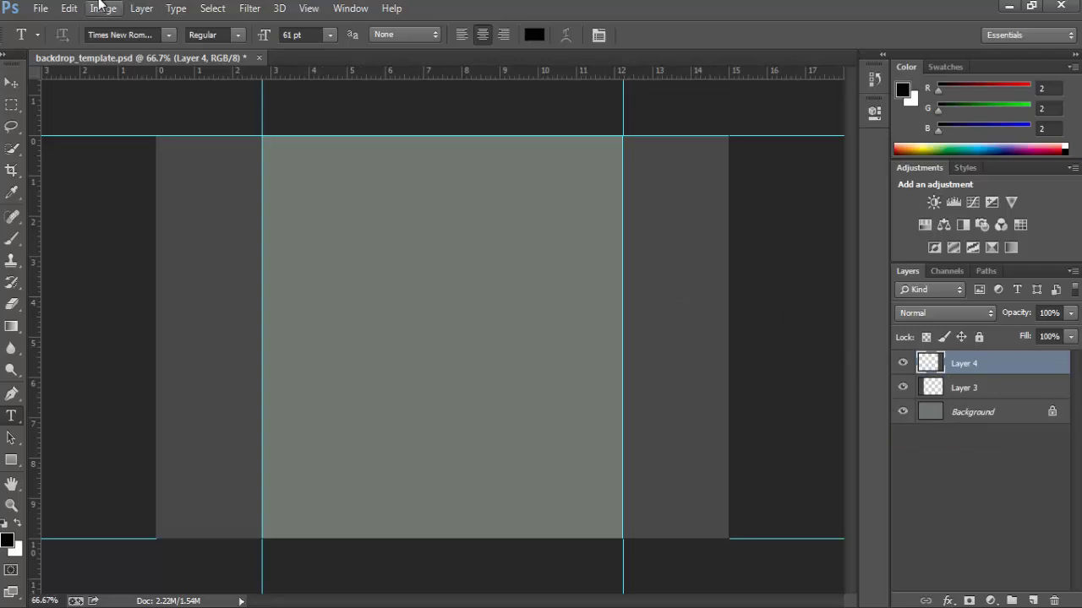
- Open background.jpg from the Tutorials folder
{"action": "left_click", "coordinate": [42, 8]}
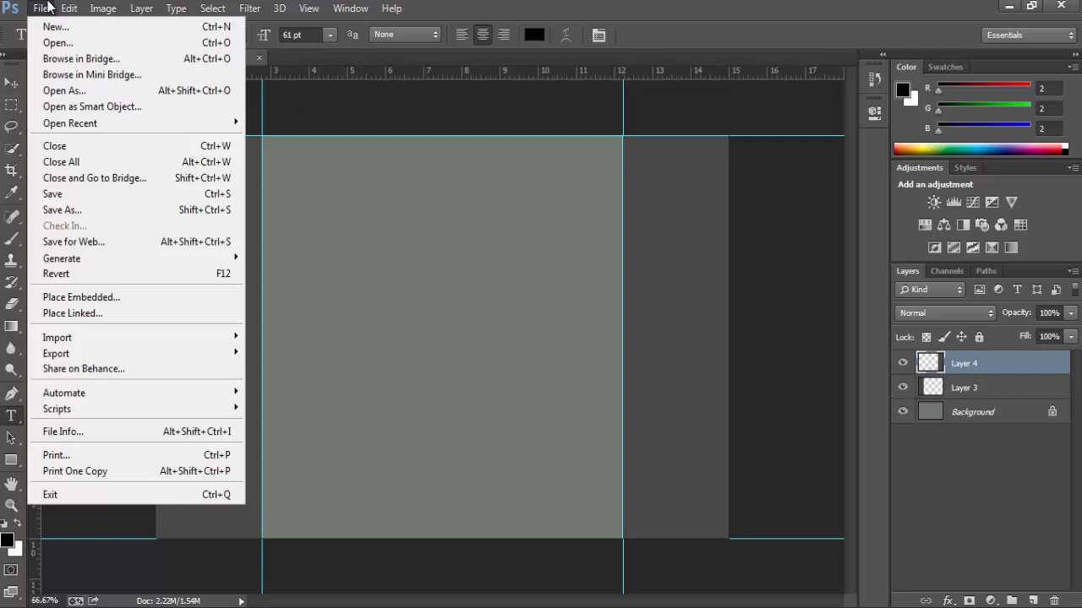
{"action": "left_click", "coordinate": [55, 47]}
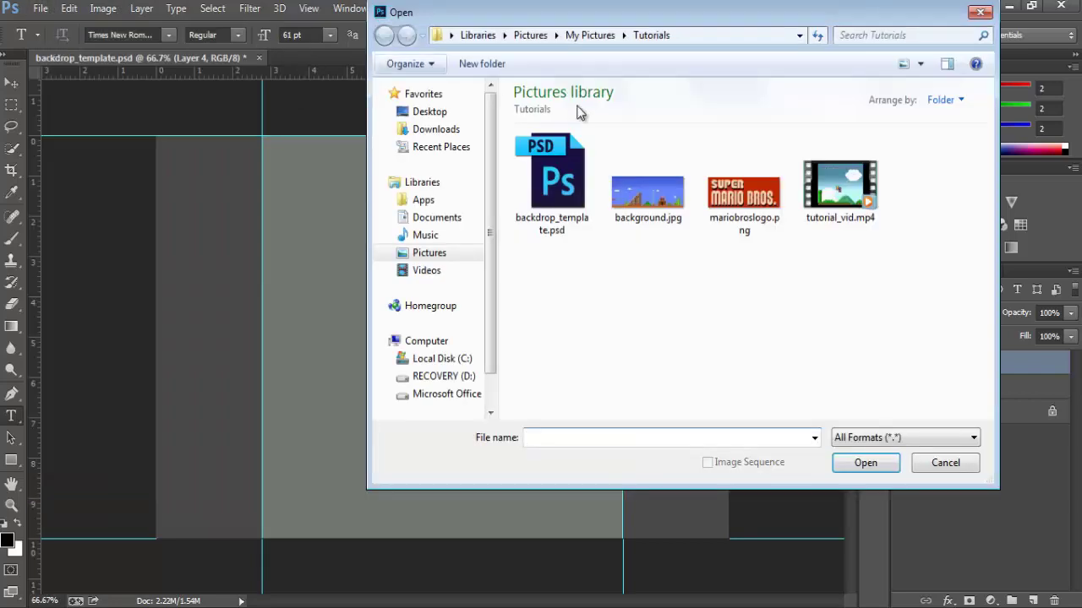
{"action": "double_click", "coordinate": [644, 207]}
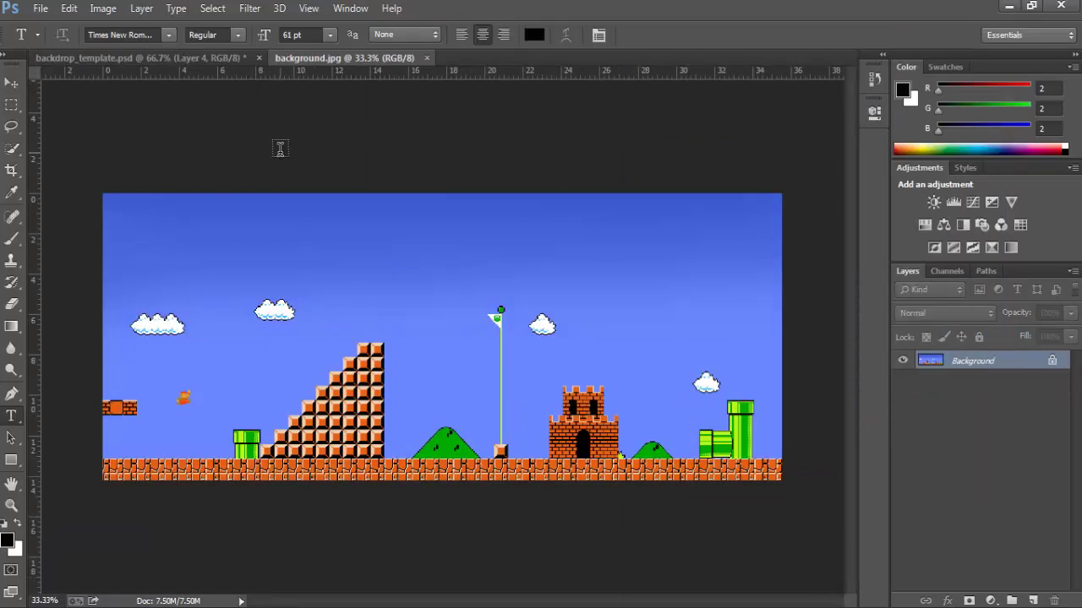
- Copy a full-height rectangular strip around the flagpole in background.jpg
{"action": "left_click", "coordinate": [12, 105]}
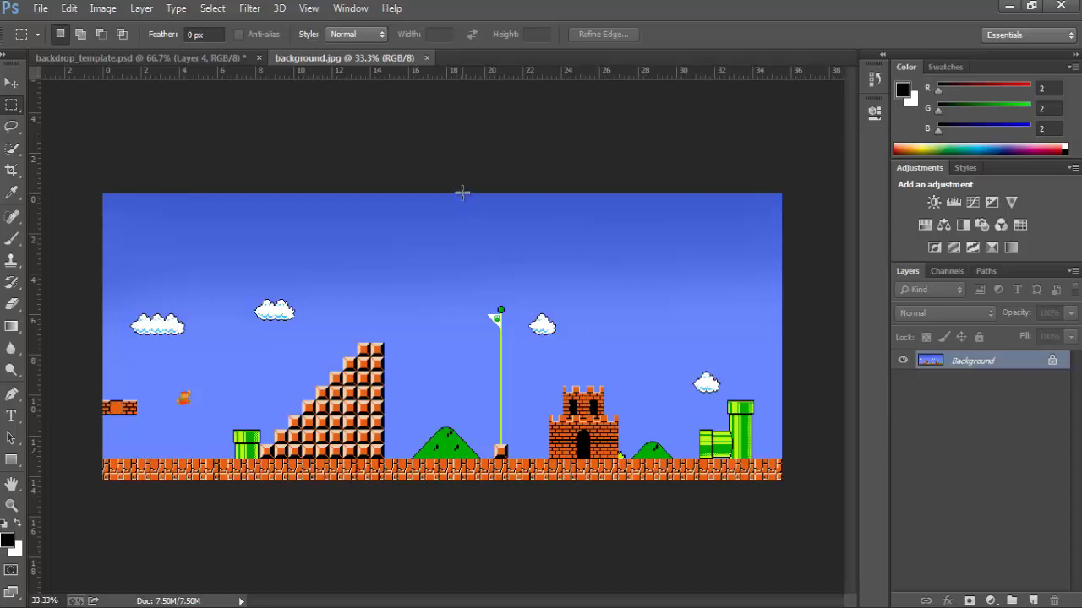
{"action": "mouse_move", "coordinate": [462, 193]}
{"action": "left_mouse_down"}
{"action": "mouse_move", "coordinate": [499, 470]}
{"action": "mouse_move", "coordinate": [531, 496]}
{"action": "mouse_move", "coordinate": [462, 396]}
{"action": "mouse_move", "coordinate": [465, 189]}
{"action": "left_mouse_up"}
{"action": "left_click", "coordinate": [531, 496]}
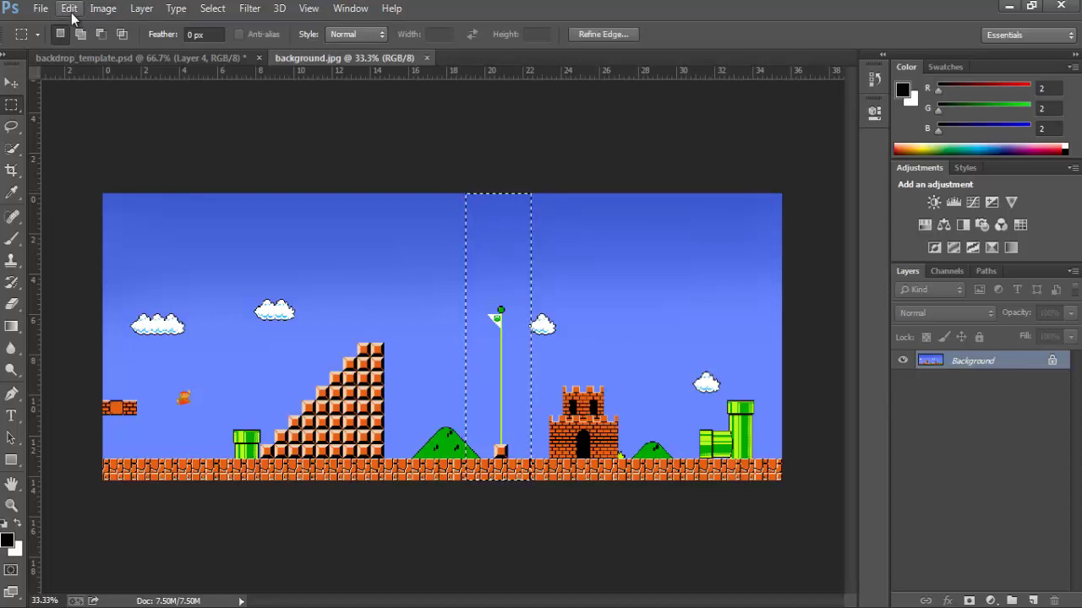
{"action": "left_click", "coordinate": [69, 8]}
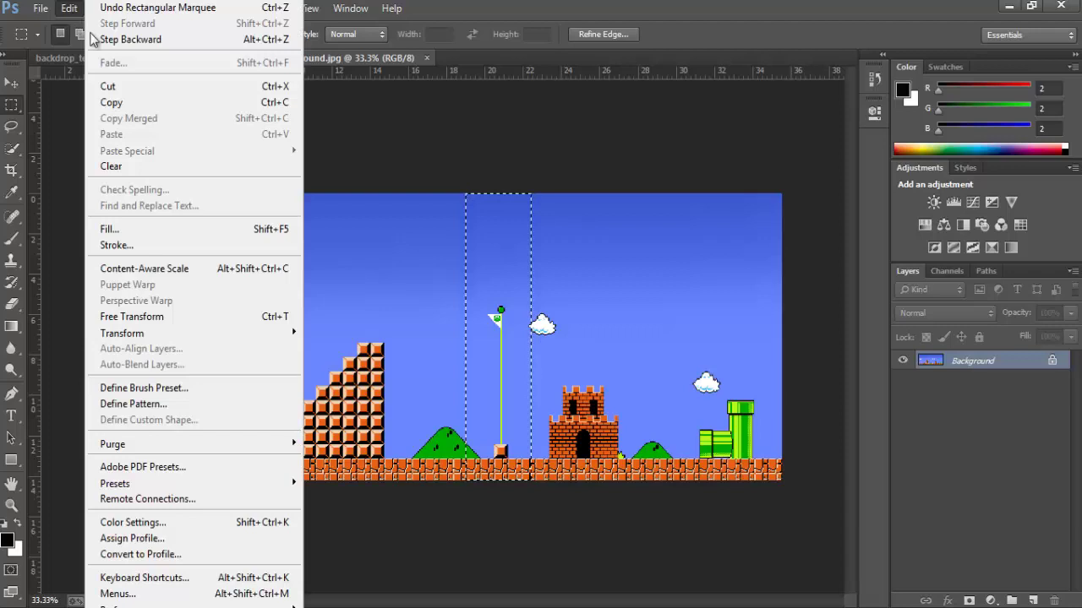
{"action": "left_click", "coordinate": [105, 103]}
- Paste the flagpole strip into backdrop_template.psd and position it over the right border, with the brick ground along the canvas bottom
{"action": "left_click", "coordinate": [150, 52]}
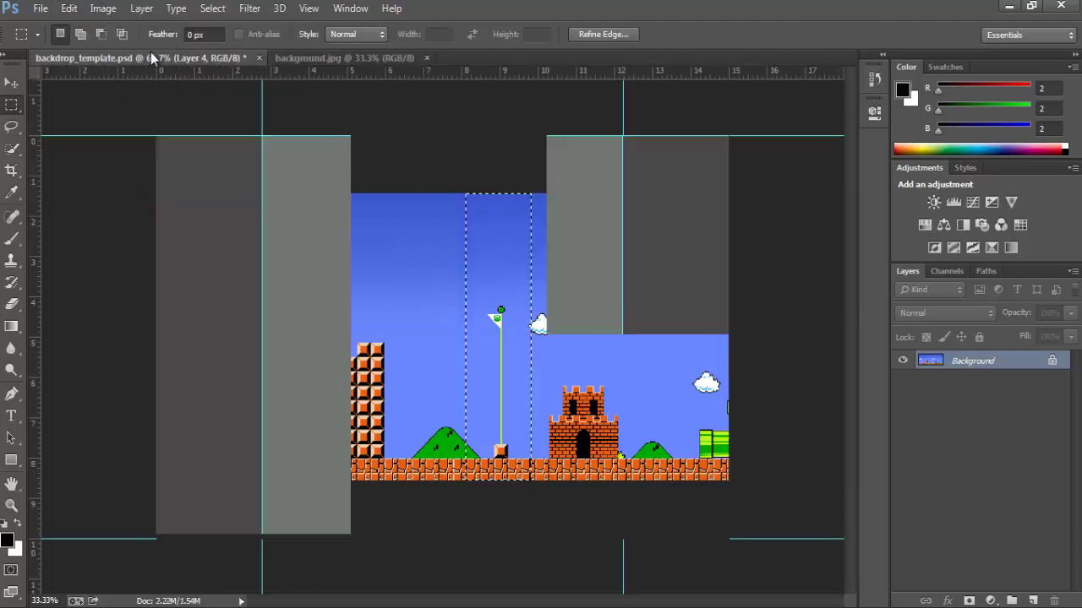
{"action": "left_click", "coordinate": [71, 10]}
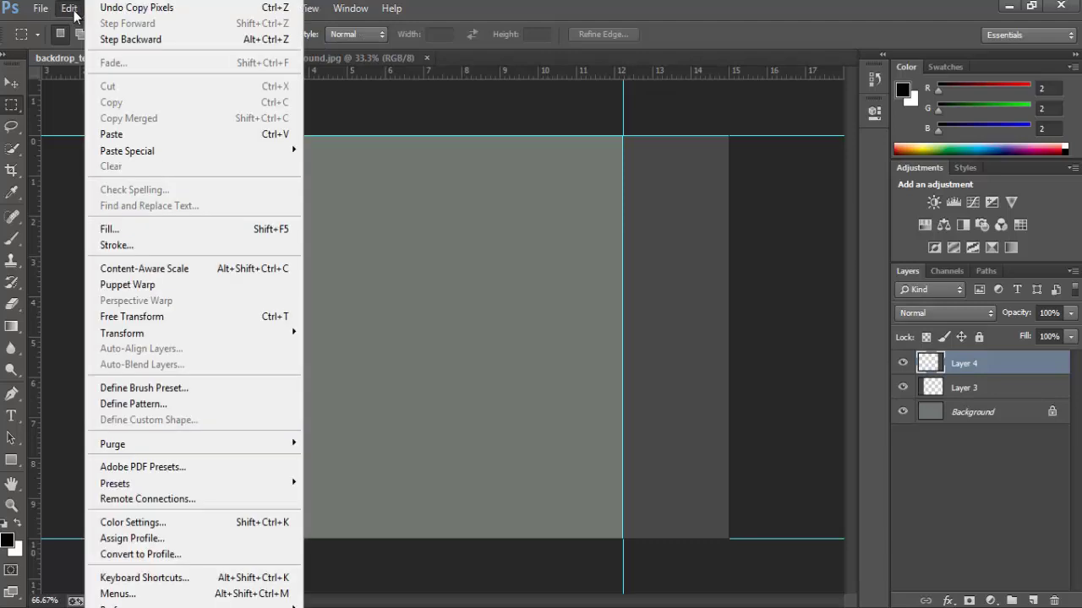
{"action": "left_click", "coordinate": [144, 138]}
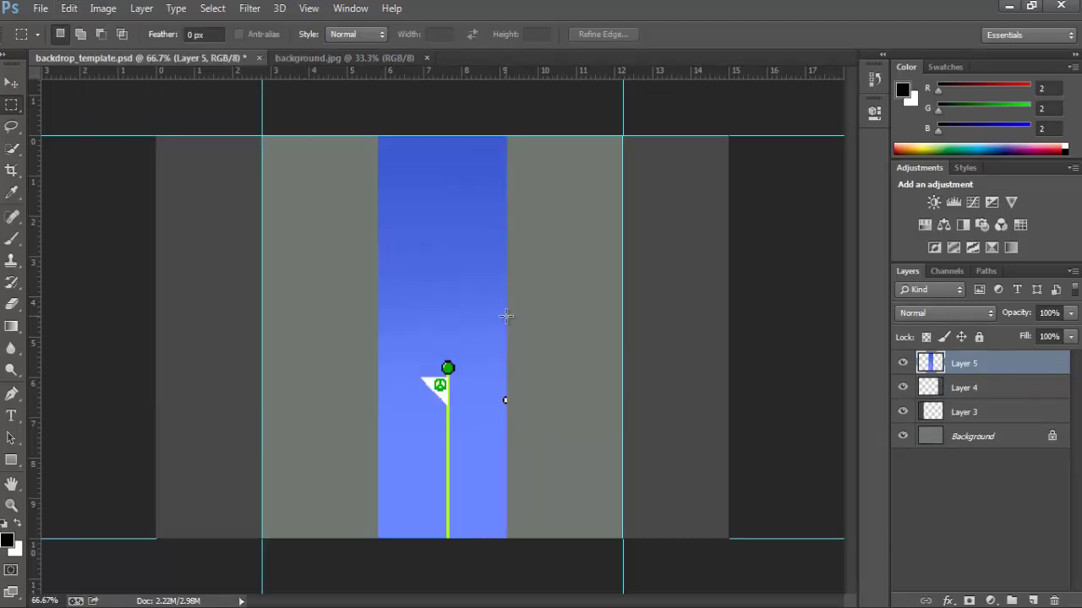
{"action": "left_click", "coordinate": [14, 85]}
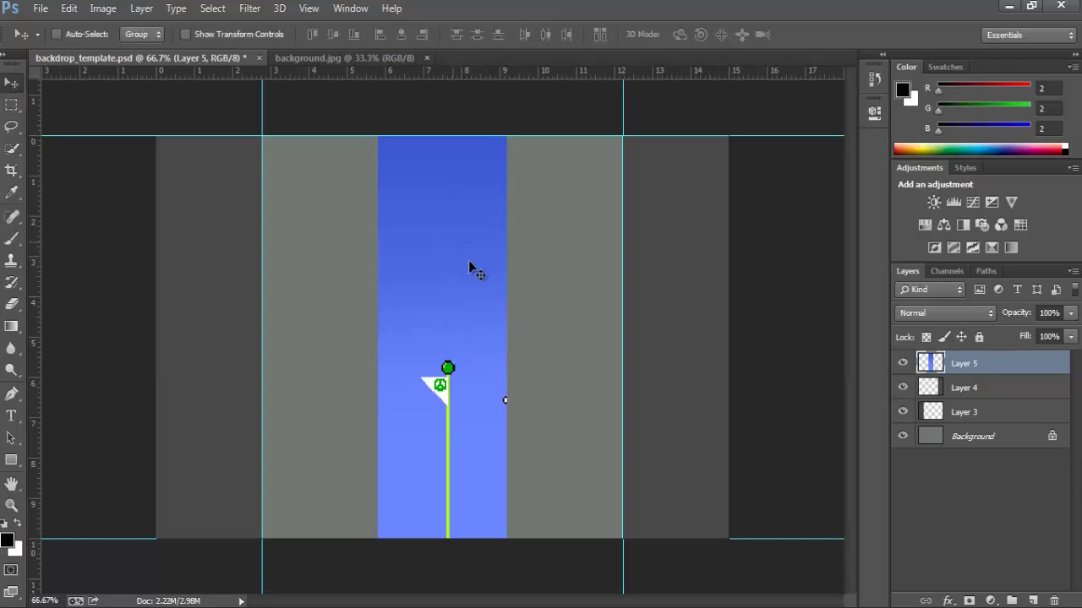
{"action": "left_click_drag", "start_coordinate": [443, 387], "coordinate": [698, 218]}
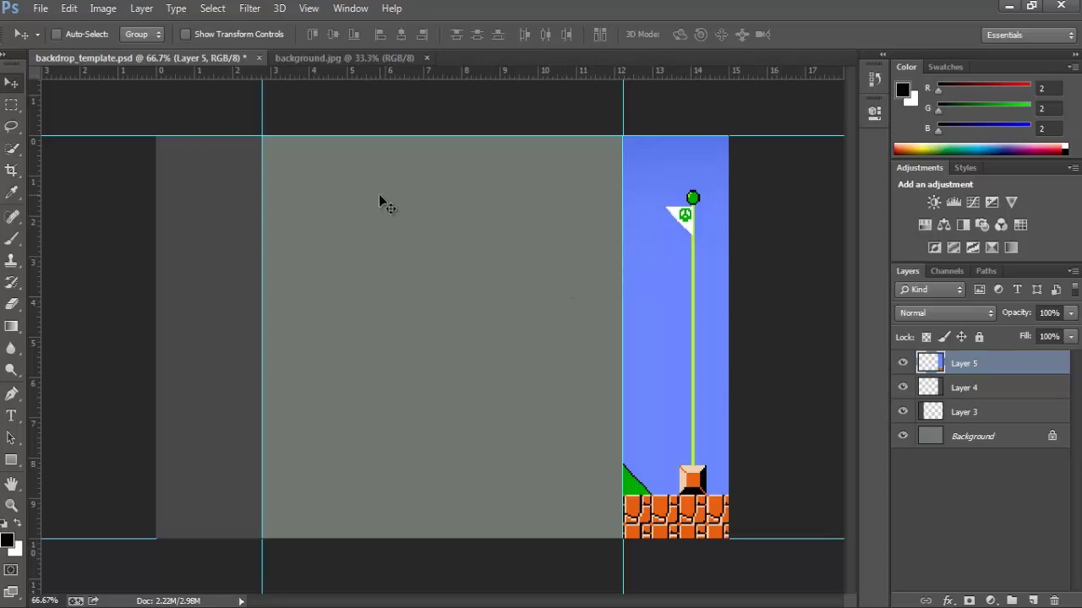
- Copy a full-height rectangular strip around the green pipe beside the brick staircase in background.jpg
{"action": "left_click", "coordinate": [337, 61]}
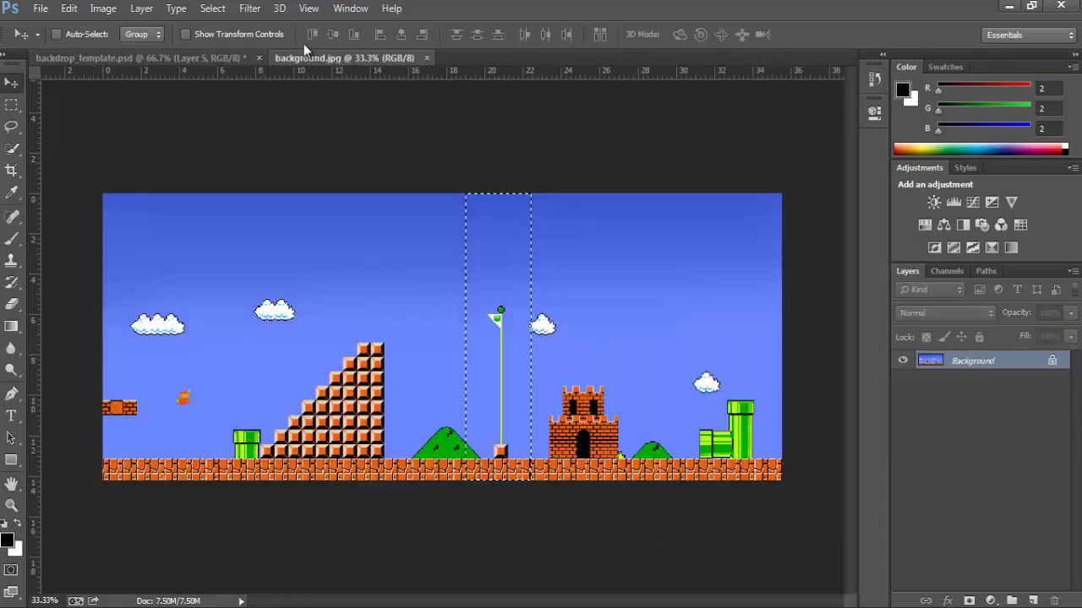
{"action": "left_click", "coordinate": [12, 103]}
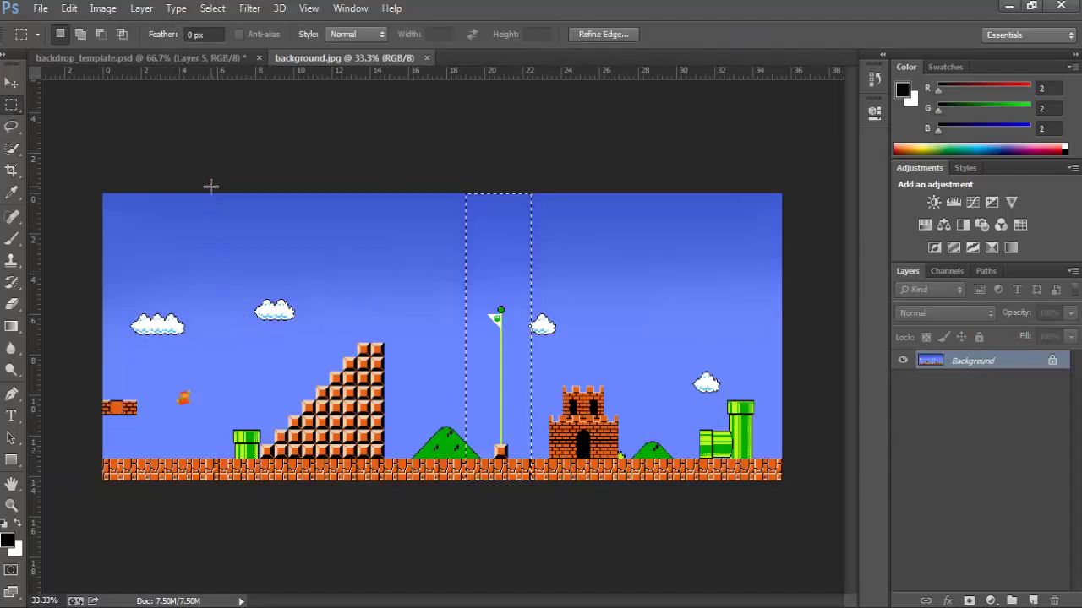
{"action": "left_click_drag", "start_coordinate": [197, 194], "coordinate": [262, 485]}
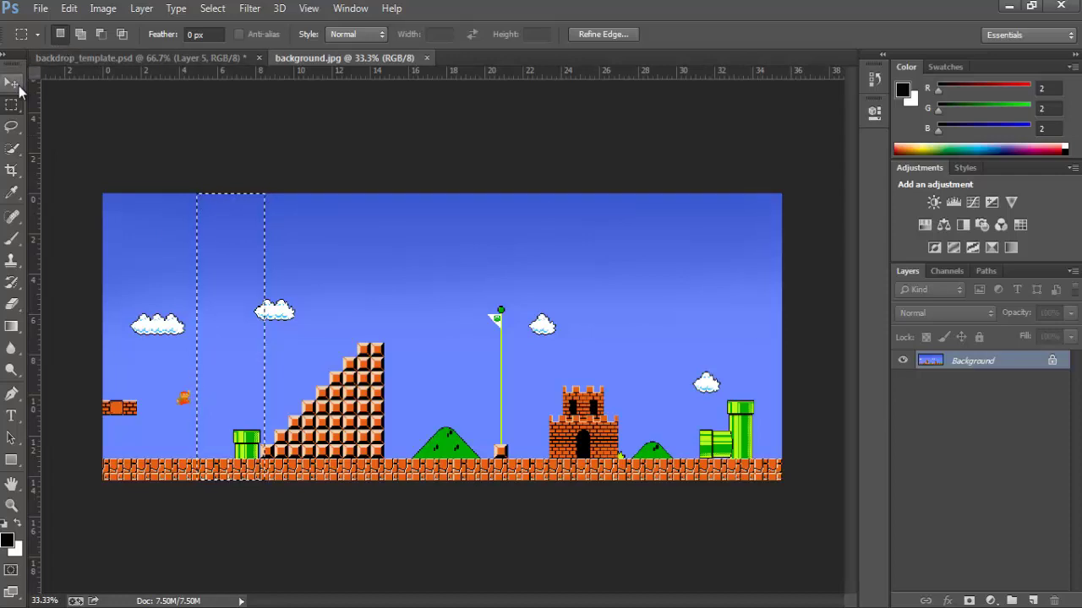
{"action": "left_click", "coordinate": [68, 8]}
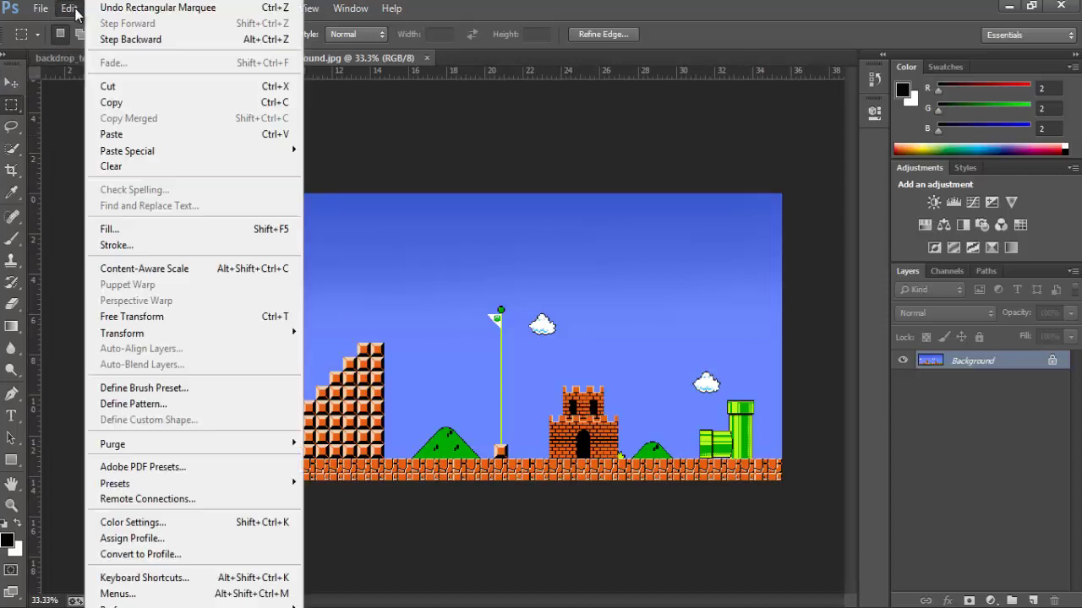
{"action": "left_click", "coordinate": [114, 102]}
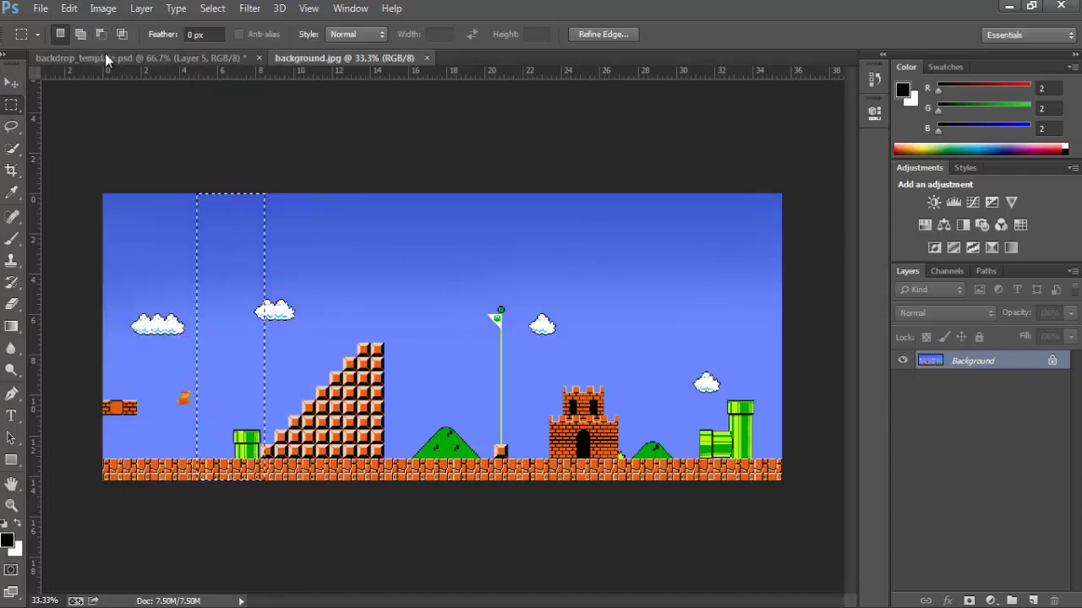
- Paste the pipe strip into backdrop_template.psd and position it over the left border, reaching the inner vertical guide
{"action": "left_click", "coordinate": [105, 54]}
{"action": "left_click", "coordinate": [68, 8]}
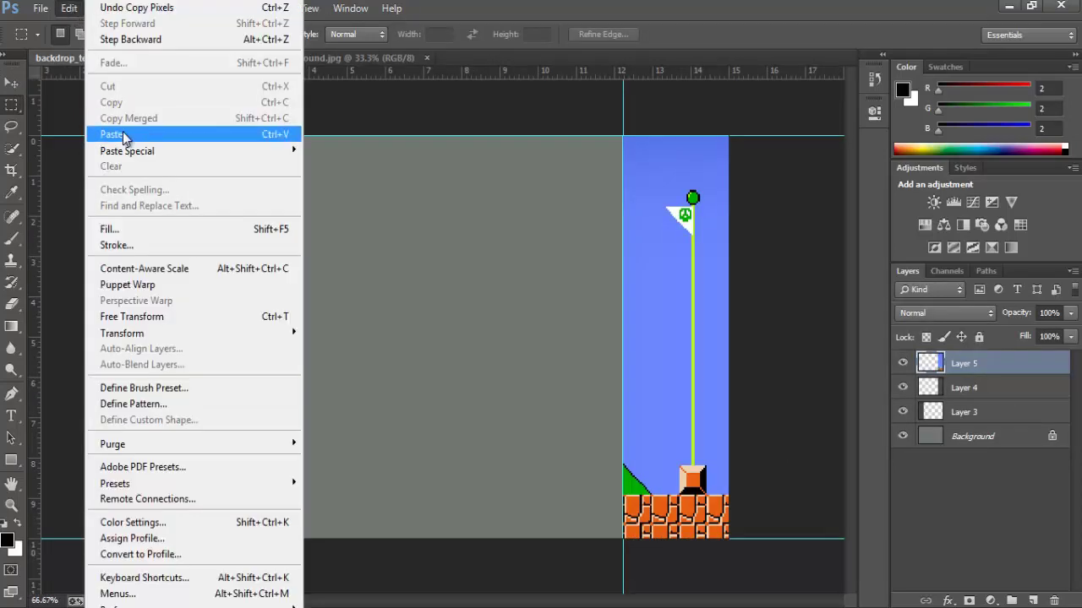
{"action": "left_click", "coordinate": [119, 134]}
{"action": "left_click", "coordinate": [12, 82]}
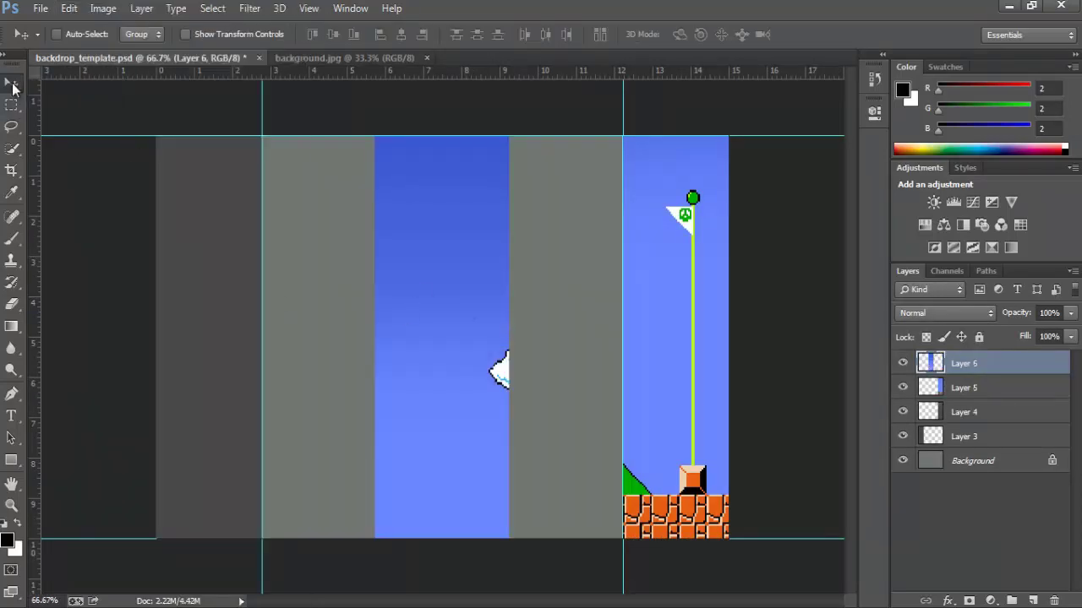
{"action": "left_click_drag", "start_coordinate": [480, 397], "coordinate": [211, 226]}
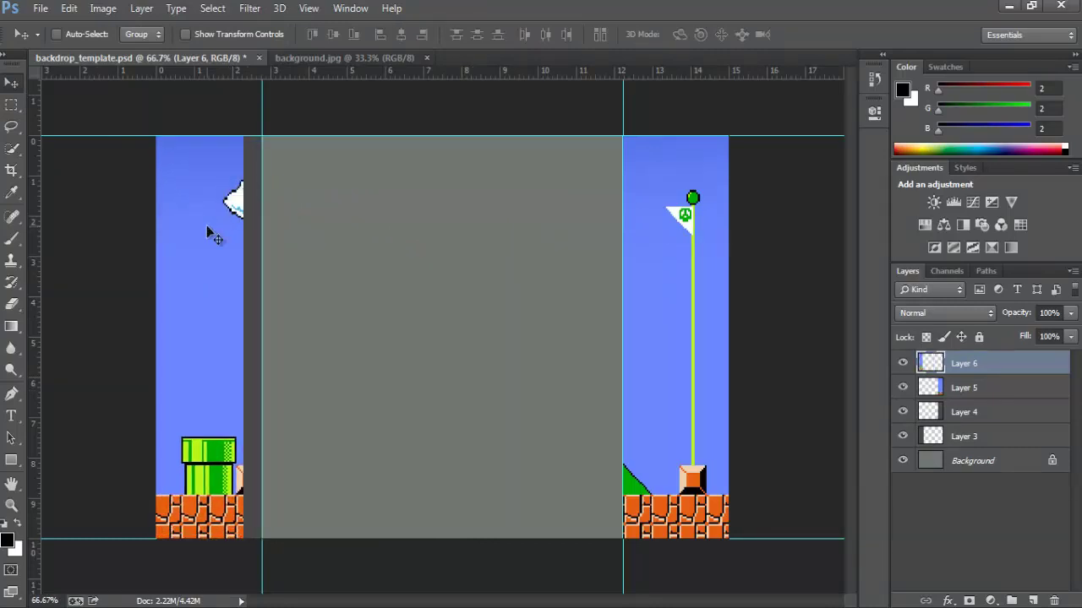
{"action": "mouse_move", "coordinate": [208, 350]}
{"action": "left_mouse_down"}
{"action": "mouse_move", "coordinate": [213, 341]}
{"action": "mouse_move", "coordinate": [224, 349]}
{"action": "left_mouse_up"}
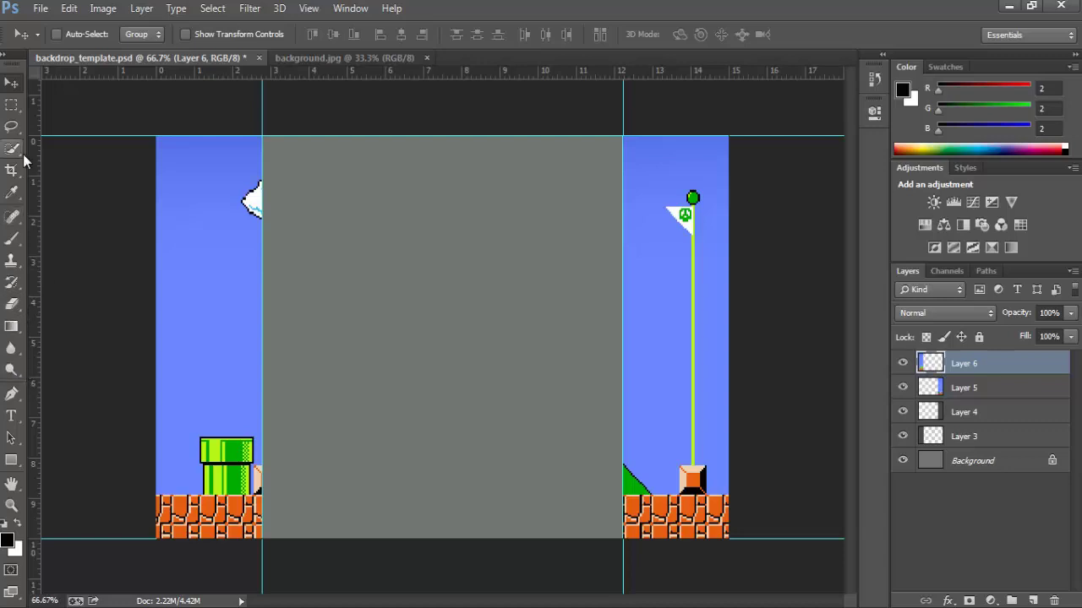
- Draw a black vertical rectangle about 10 px wide and 720 px high and move it to the left border's inner edge
{"action": "left_click", "coordinate": [11, 463]}
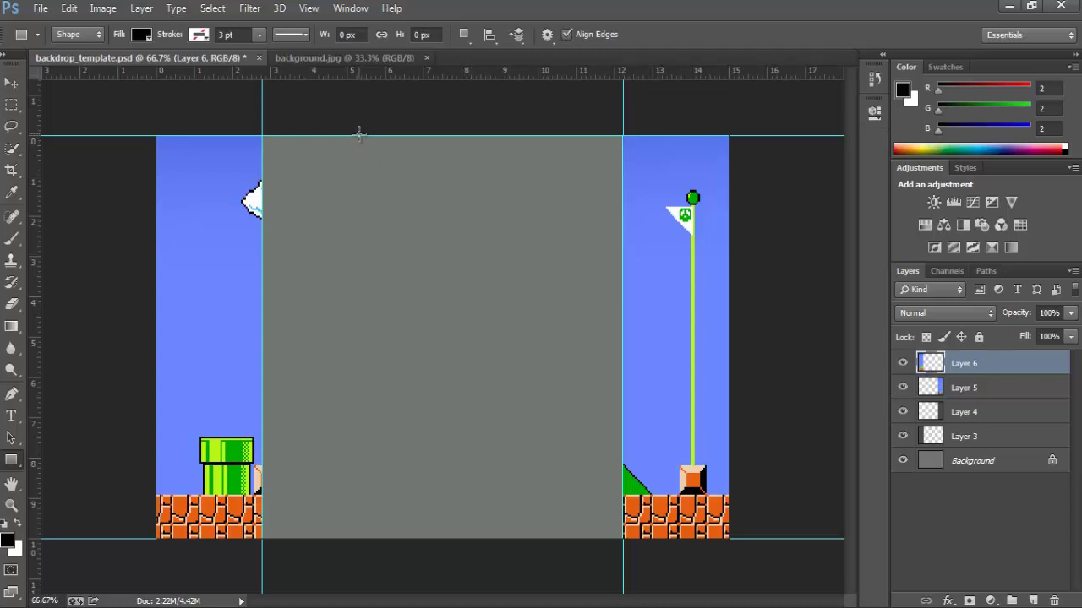
{"action": "left_click_drag", "start_coordinate": [358, 135], "coordinate": [361, 541]}
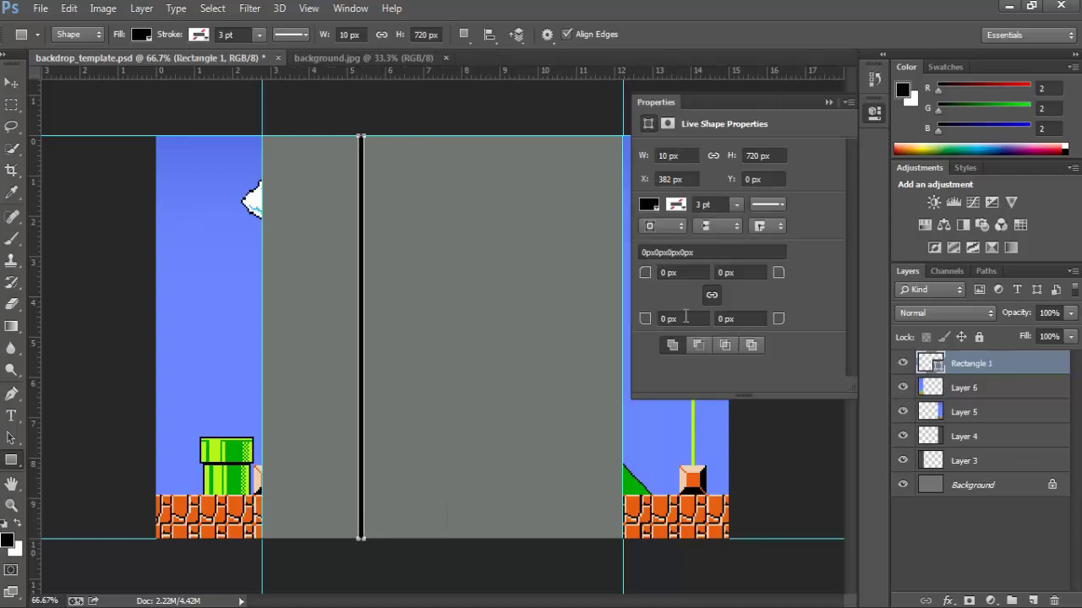
{"action": "left_click", "coordinate": [827, 102]}
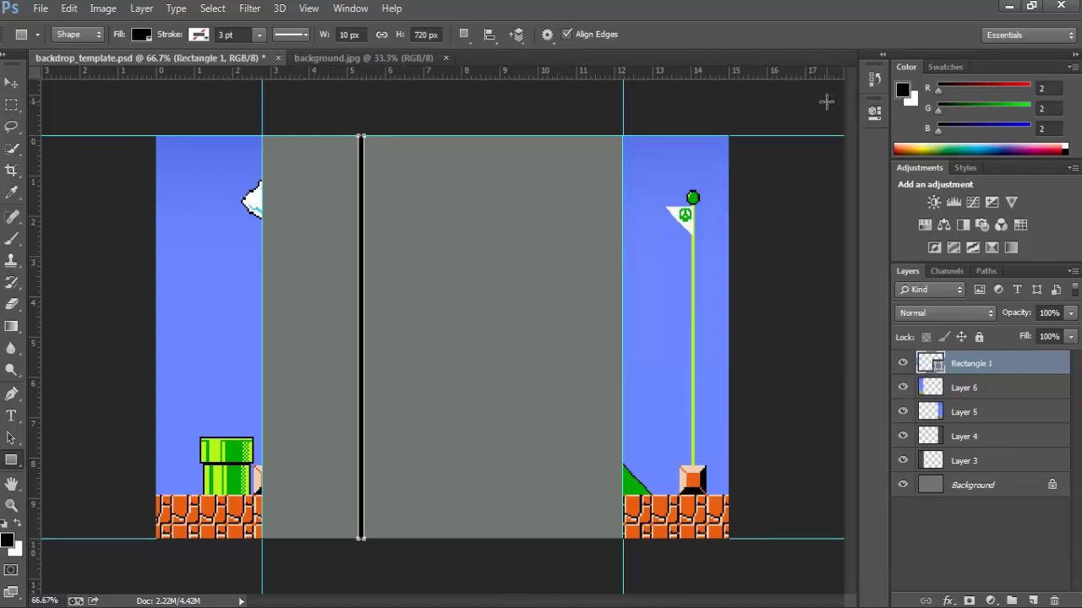
{"action": "left_click", "coordinate": [11, 83]}
{"action": "left_click_drag", "start_coordinate": [365, 313], "coordinate": [261, 308]}
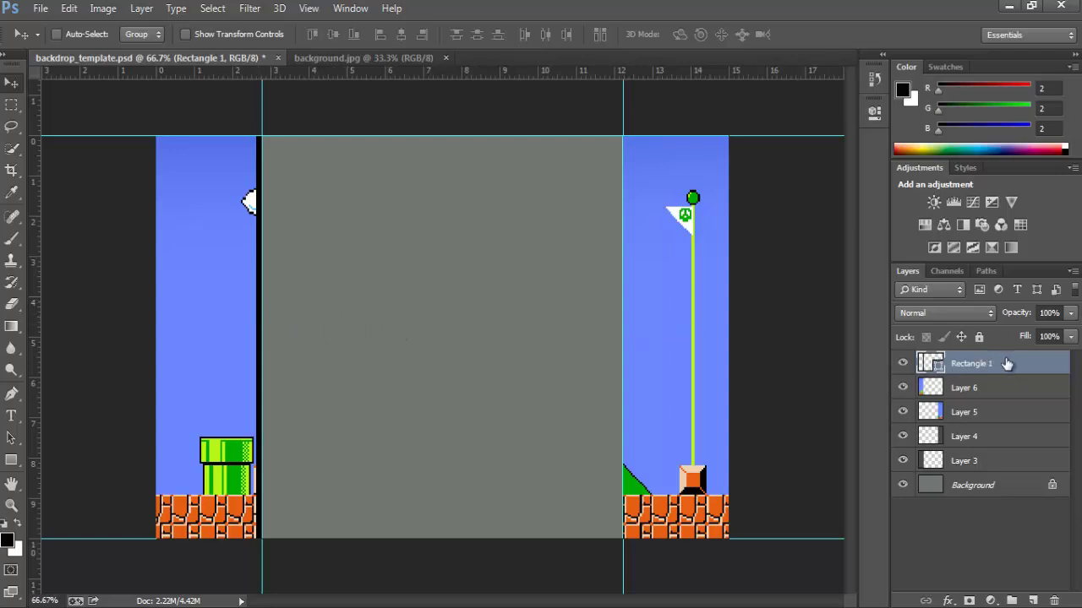
- Add Bevel & Emboss and Color Overlay layer styles to the vertical rectangle's layer
{"action": "right_click", "coordinate": [977, 364]}
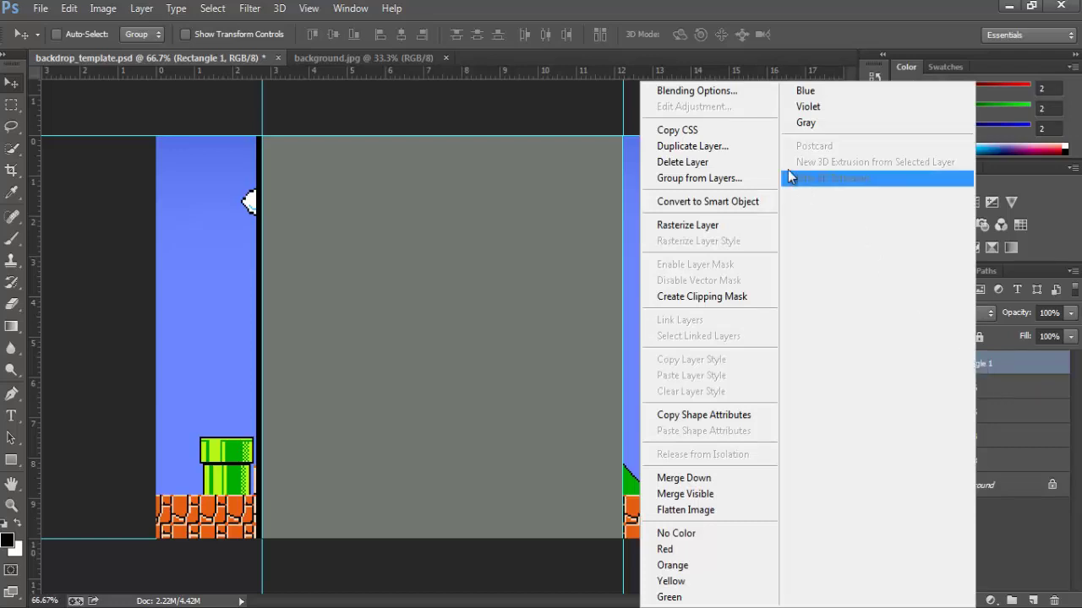
{"action": "left_click", "coordinate": [714, 100]}
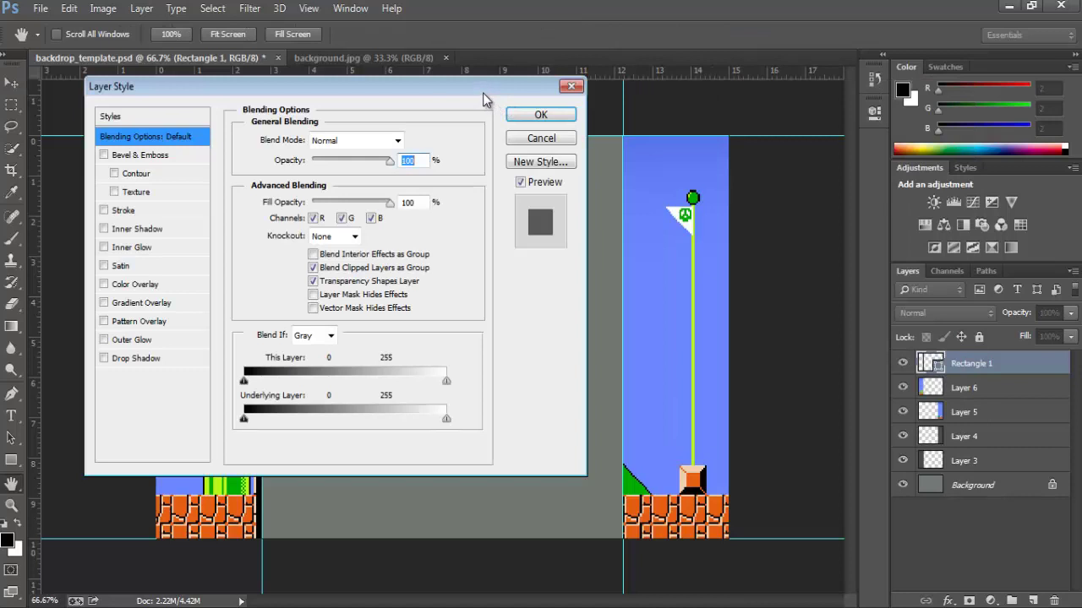
{"action": "left_click_drag", "start_coordinate": [482, 93], "coordinate": [702, 110]}
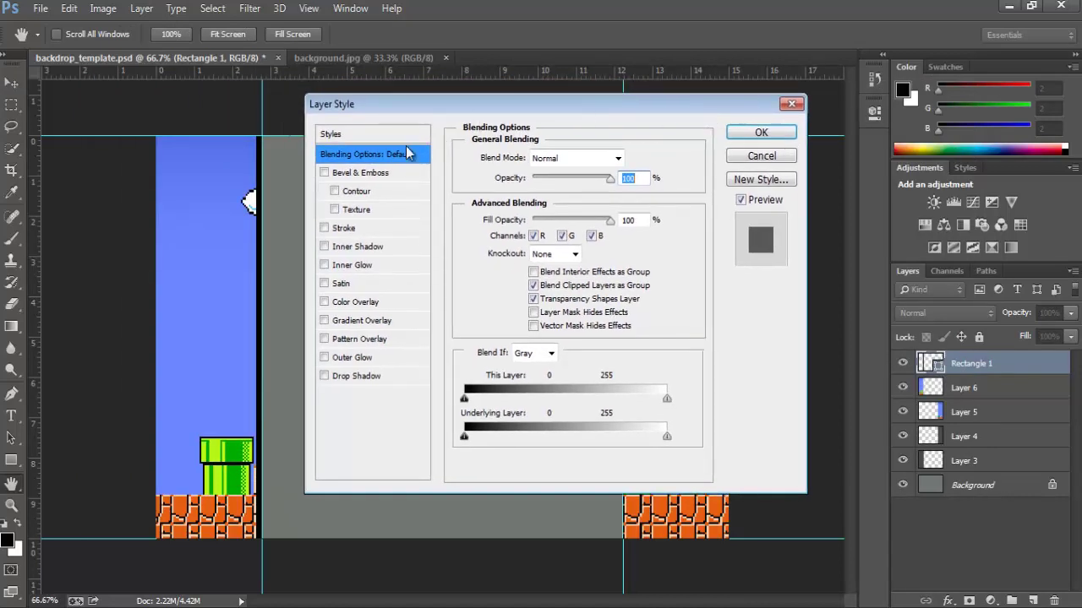
{"action": "left_click", "coordinate": [324, 173]}
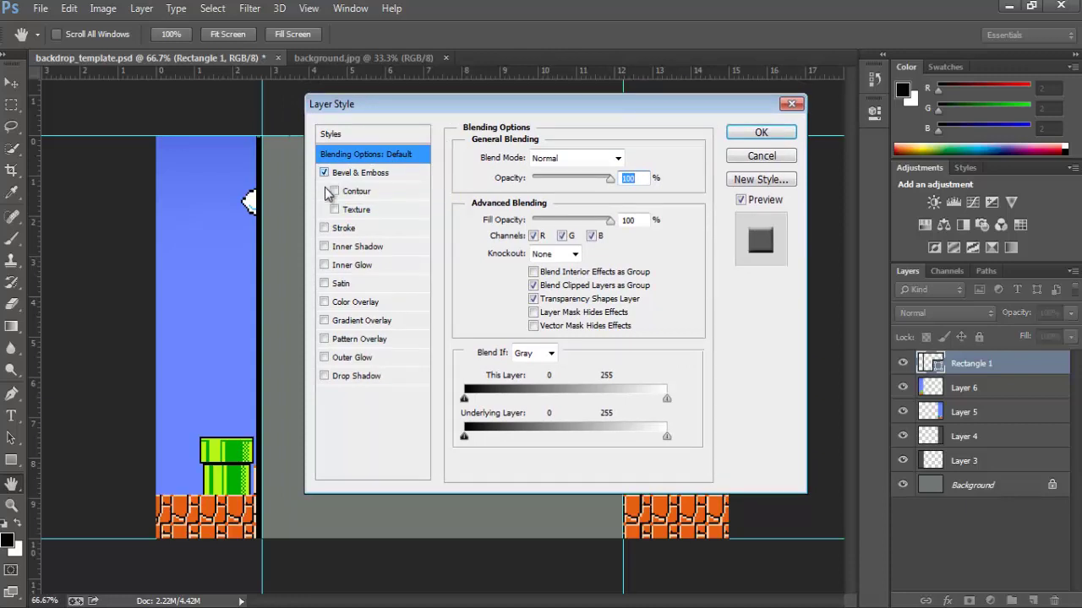
{"action": "left_click", "coordinate": [324, 303]}
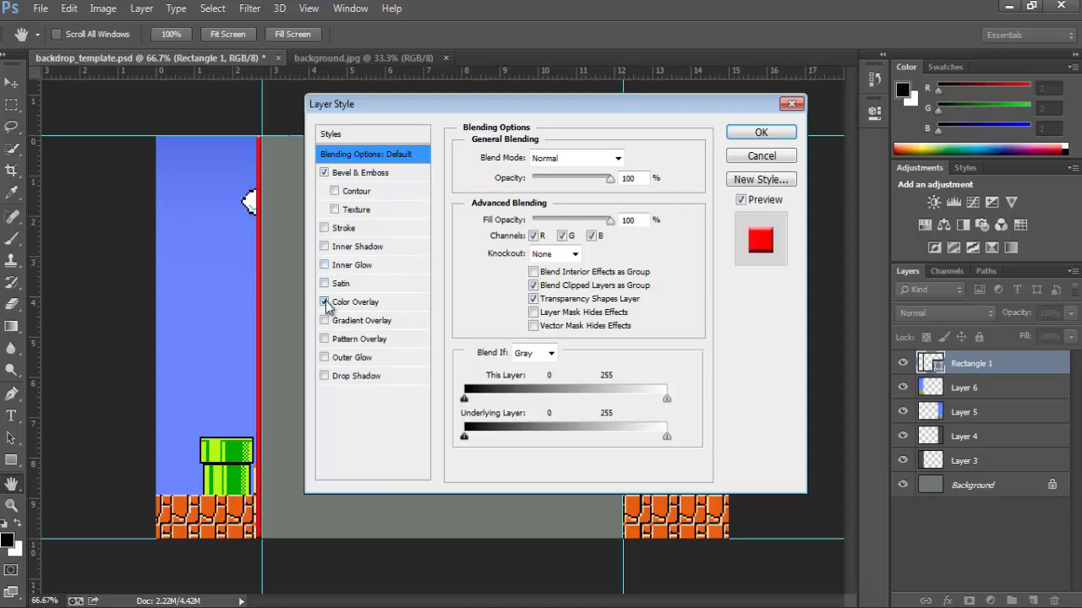
- Set the Color Overlay of the vertical rectangle's layer to a bright yellow-green
{"action": "left_click", "coordinate": [352, 305]}
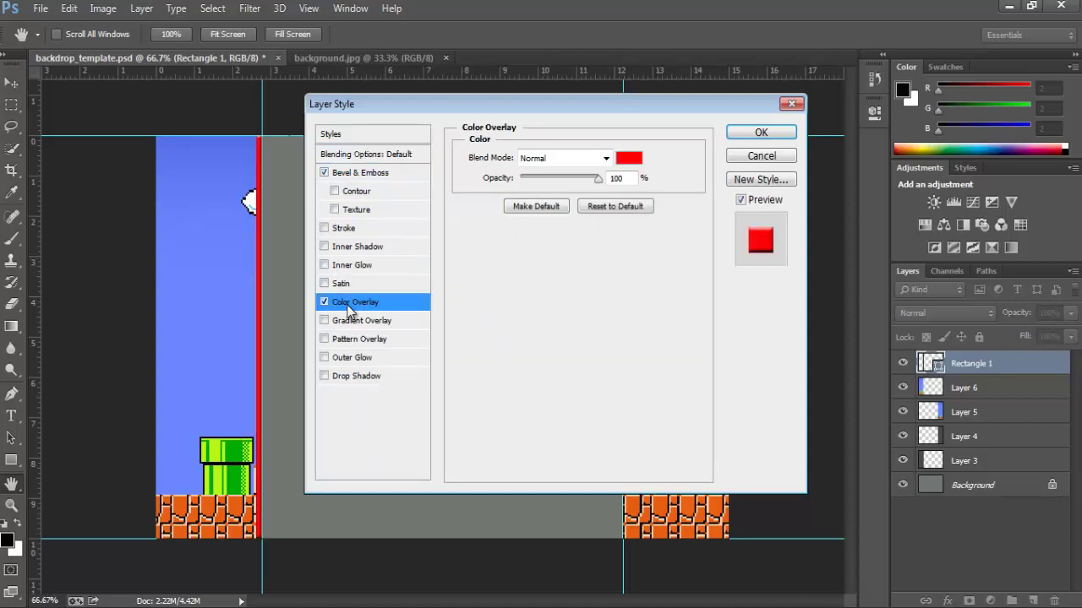
{"action": "left_click", "coordinate": [636, 159]}
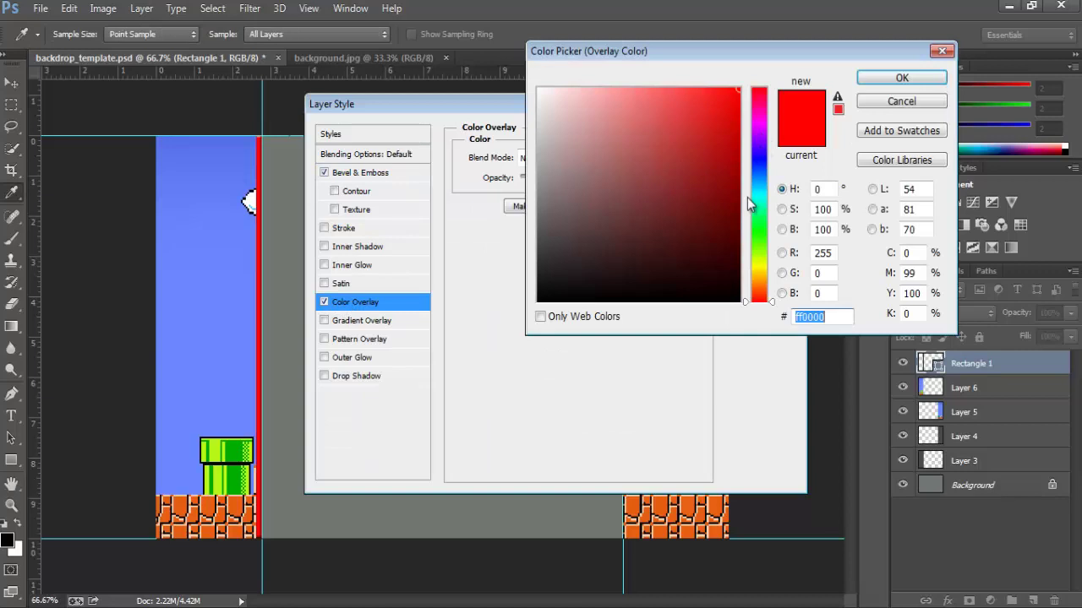
{"action": "left_click", "coordinate": [764, 265]}
{"action": "left_click", "coordinate": [681, 166]}
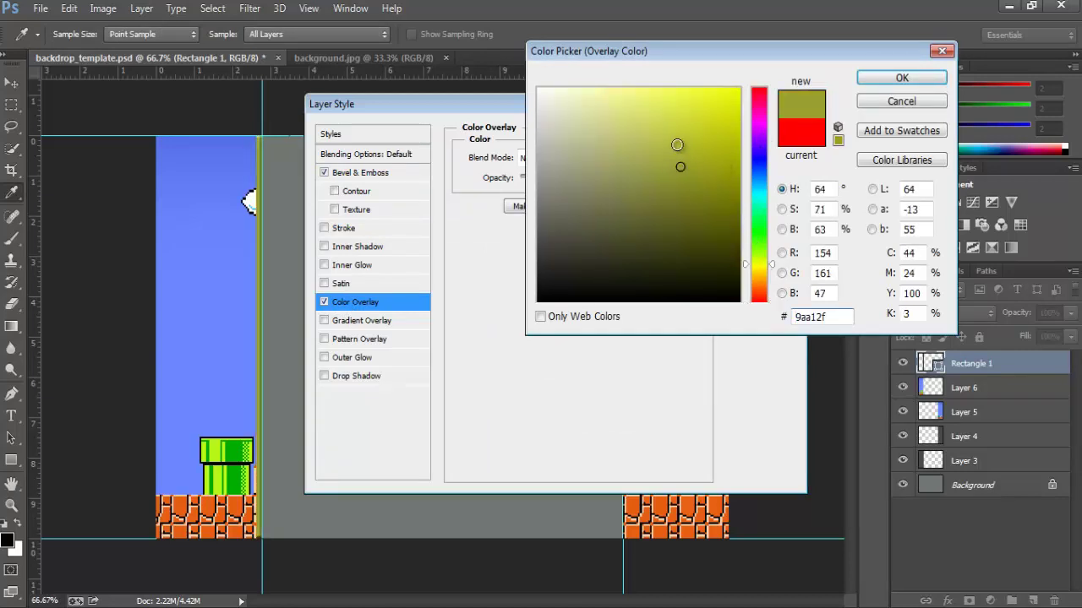
{"action": "left_click", "coordinate": [681, 143]}
{"action": "left_click", "coordinate": [685, 139]}
{"action": "left_click", "coordinate": [698, 157]}
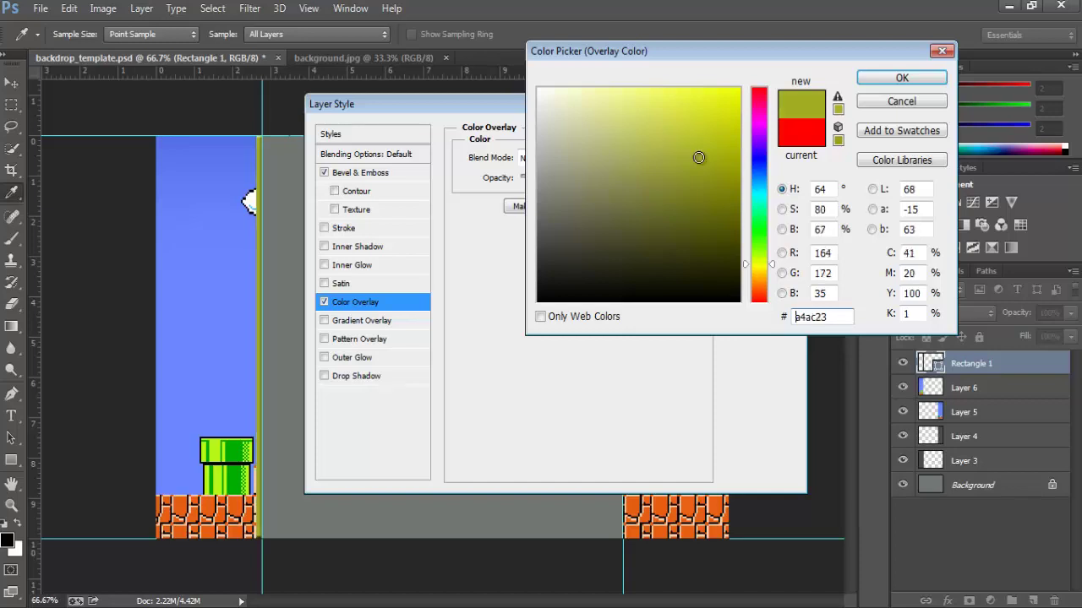
{"action": "left_click", "coordinate": [708, 151]}
{"action": "left_click", "coordinate": [722, 142]}
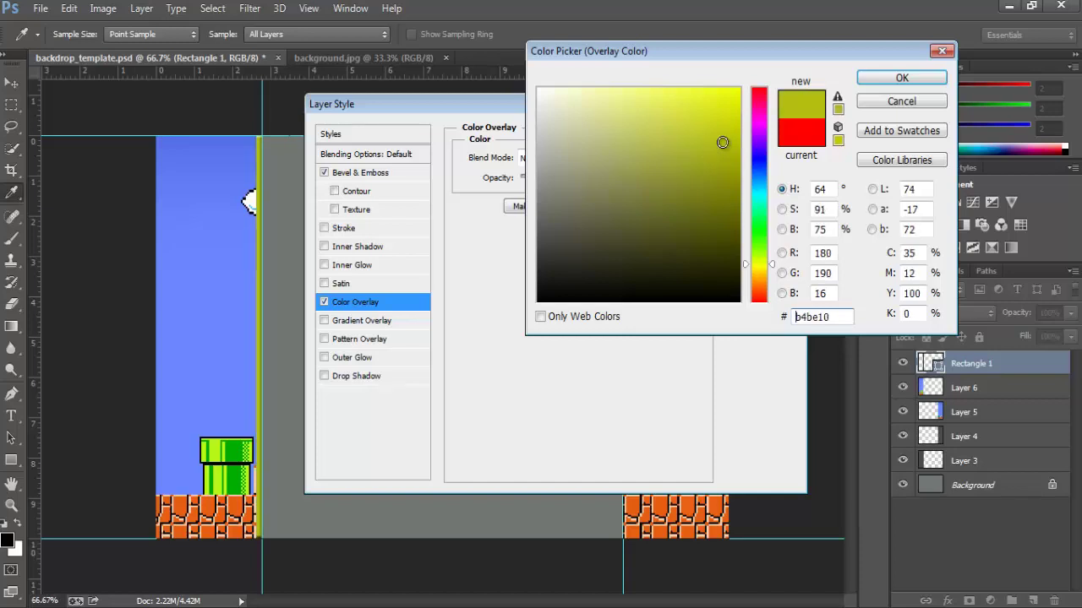
{"action": "left_click", "coordinate": [712, 132]}
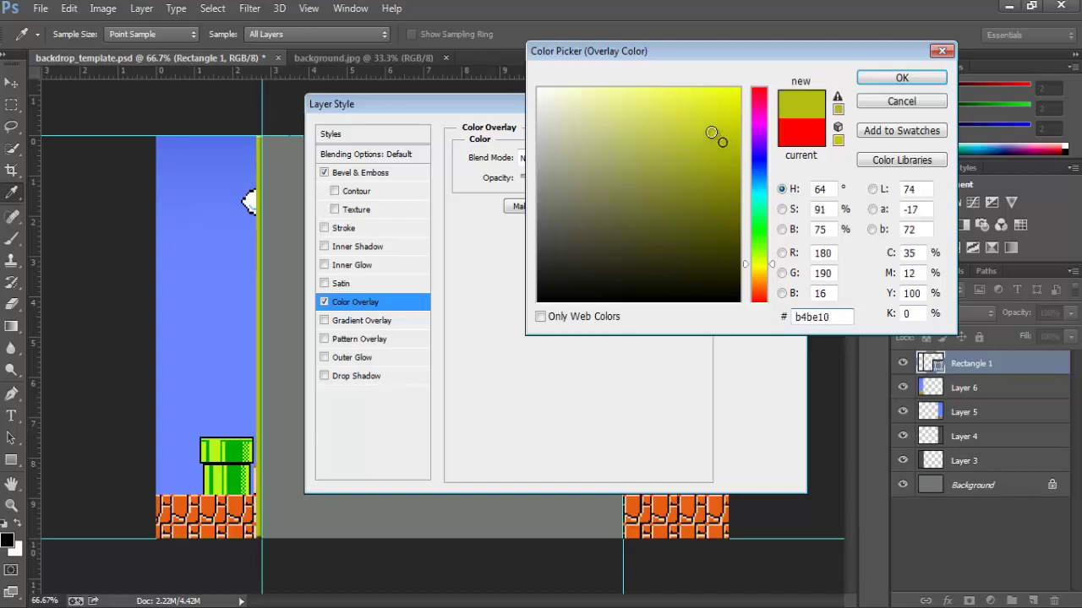
{"action": "left_click", "coordinate": [909, 81]}
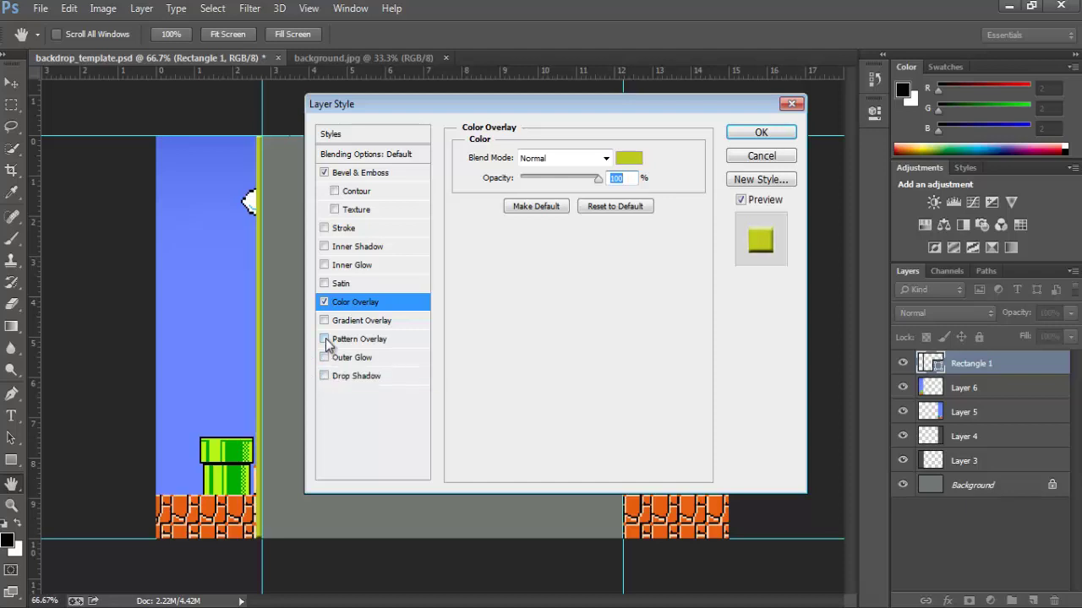
- Add an Inner Shadow to the vertical rectangle, leave Stroke off, and apply the layer styles
{"action": "left_click", "coordinate": [323, 246]}
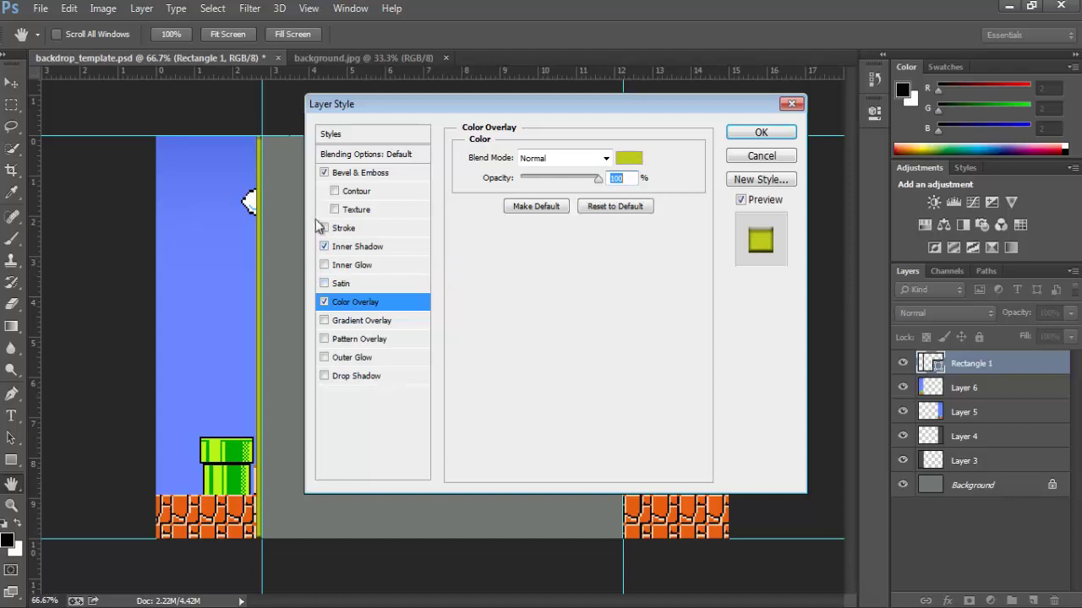
{"action": "left_click", "coordinate": [325, 228]}
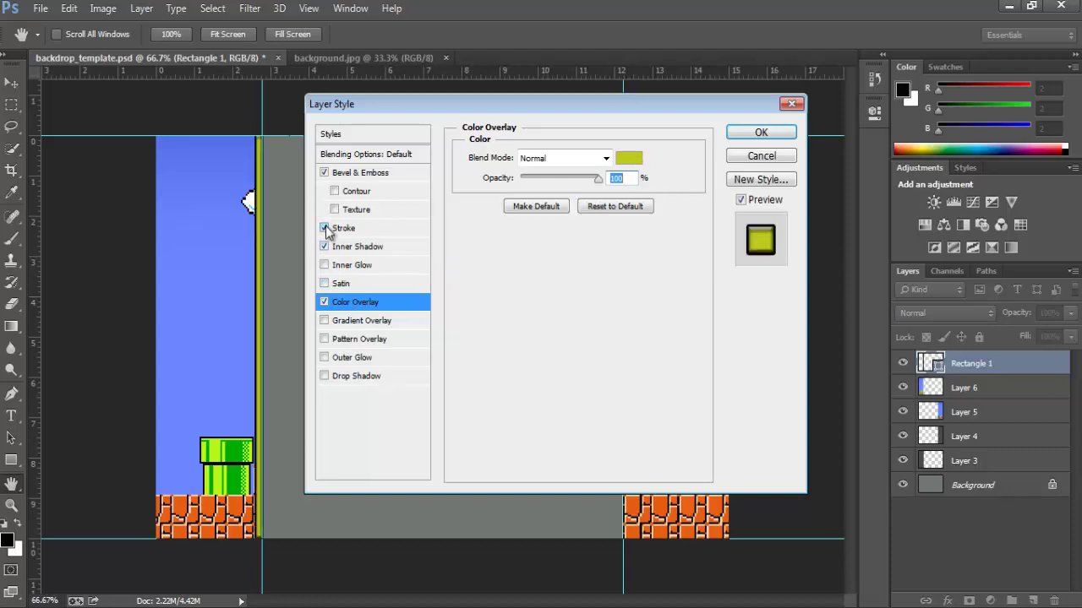
{"action": "left_click", "coordinate": [324, 228]}
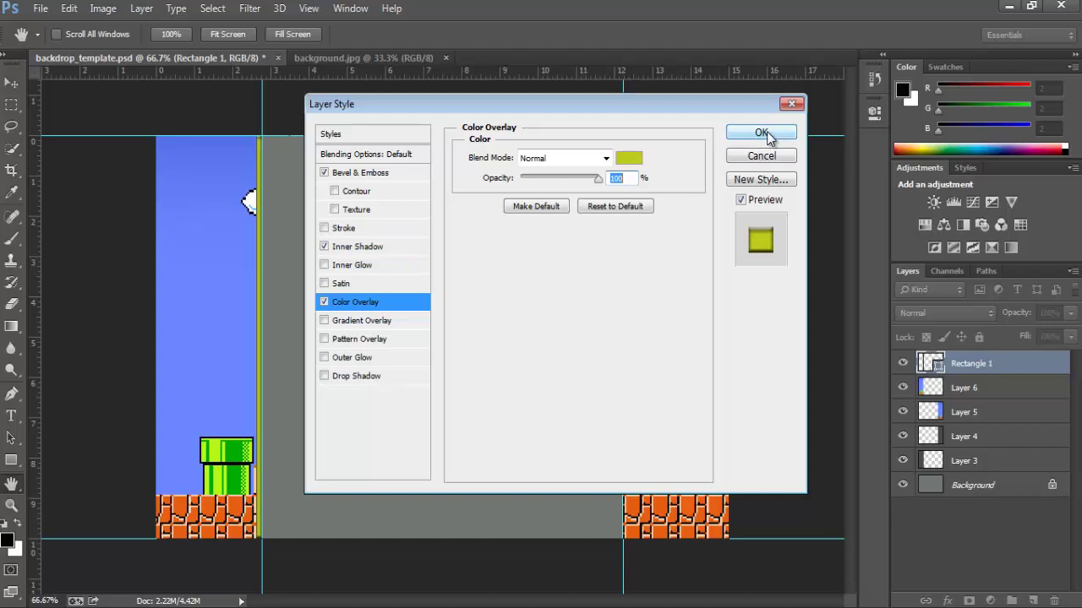
{"action": "left_click", "coordinate": [761, 133]}
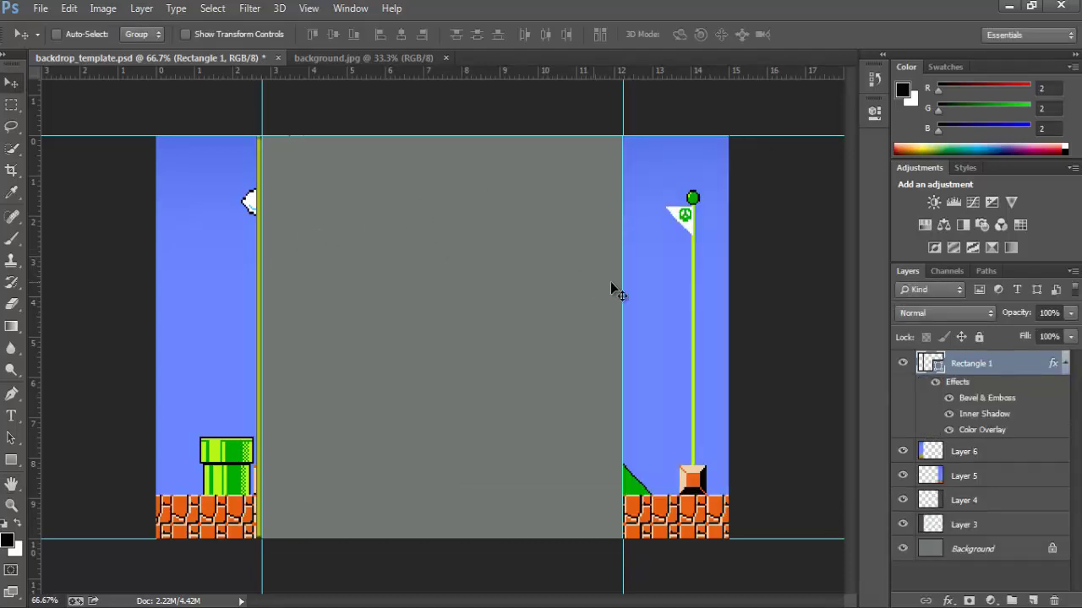
- Duplicate the Rectangle 1 layer as Rectangle 2 and move the copy to the right border's inner edge
{"action": "right_click", "coordinate": [980, 368]}
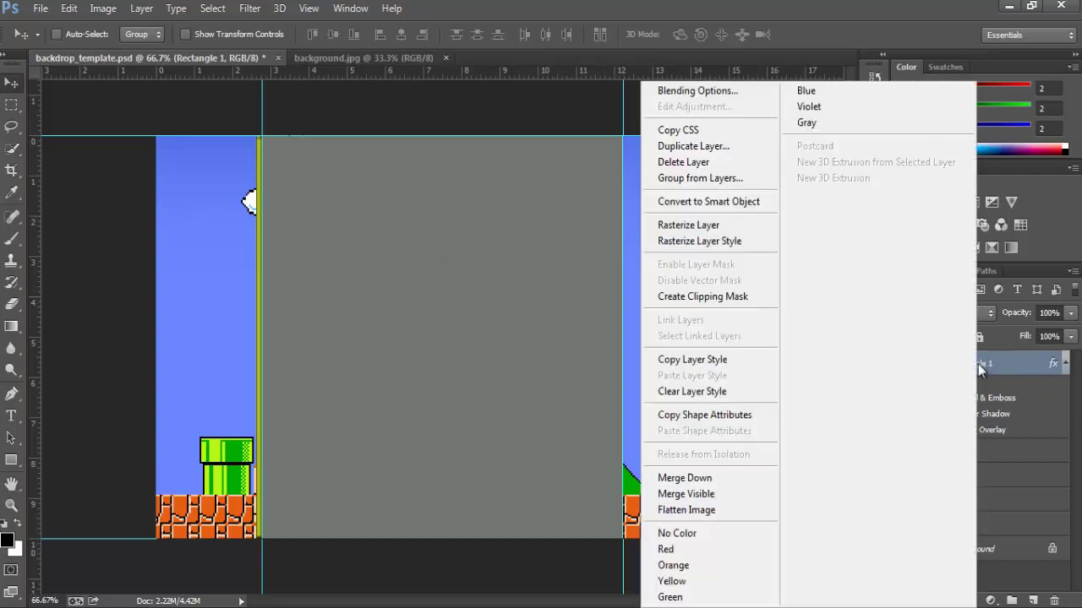
{"action": "left_click", "coordinate": [725, 151]}
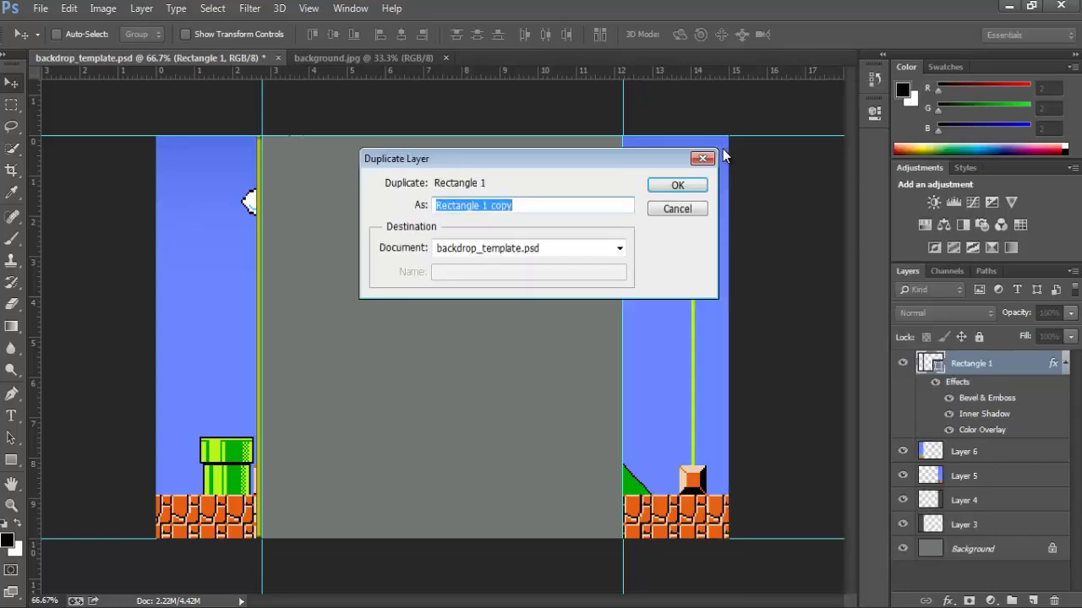
{"action": "left_click", "coordinate": [525, 204]}
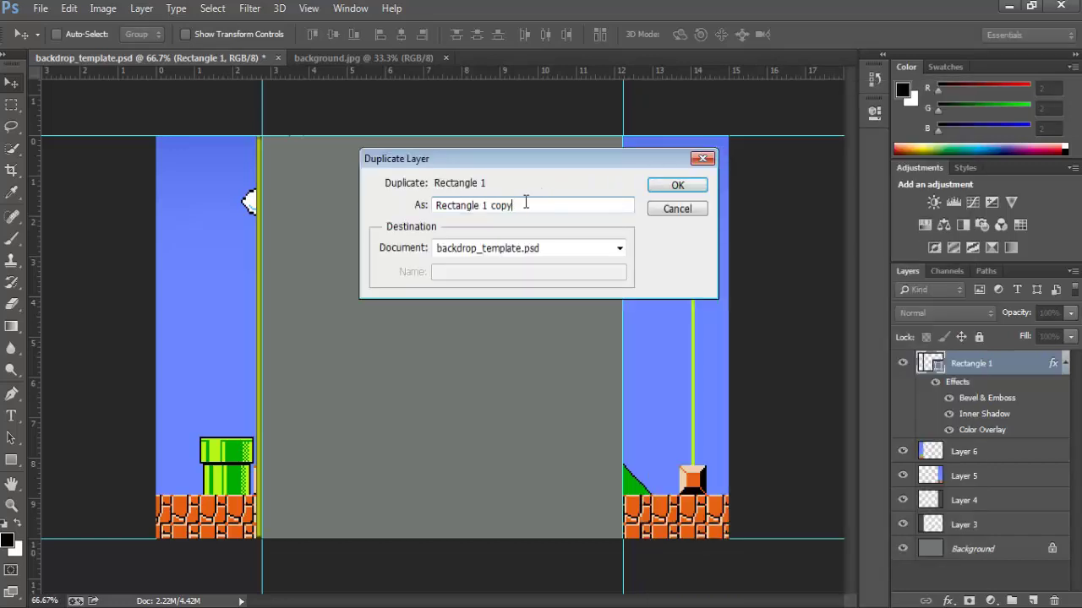
{"action": "key", "text": "BackSpace"}
{"action": "key", "text": "BackSpace"}
{"action": "key", "text": "BackSpace"}
{"action": "key", "text": "BackSpace"}
{"action": "key", "text": "BackSpace"}
{"action": "key", "text": "BackSpace"}
{"action": "type", "text": "2"}
{"action": "key", "text": "Return"}
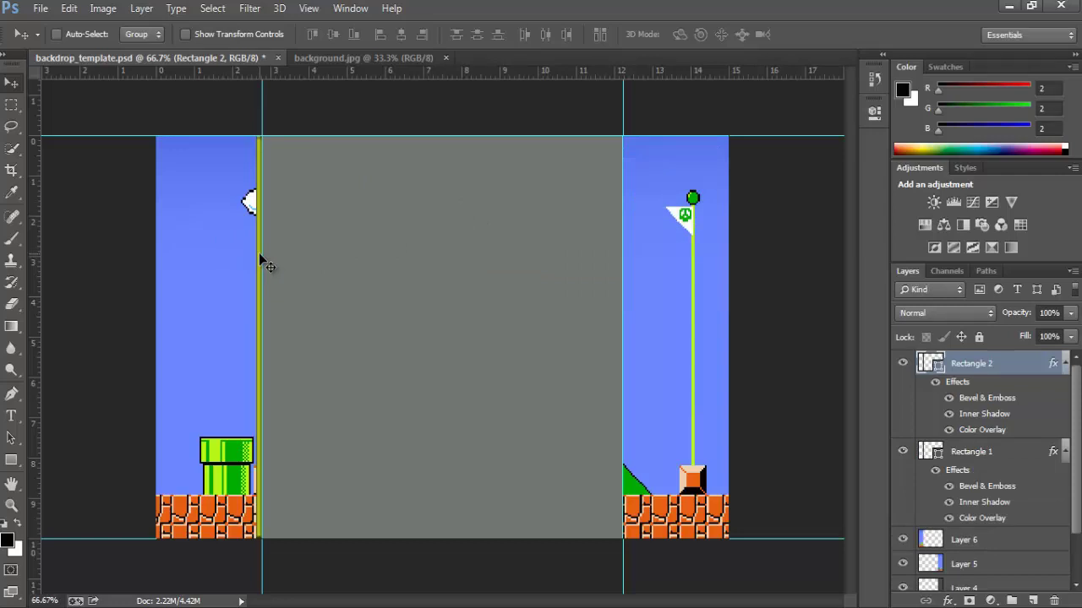
{"action": "left_click_drag", "start_coordinate": [259, 253], "coordinate": [627, 260]}
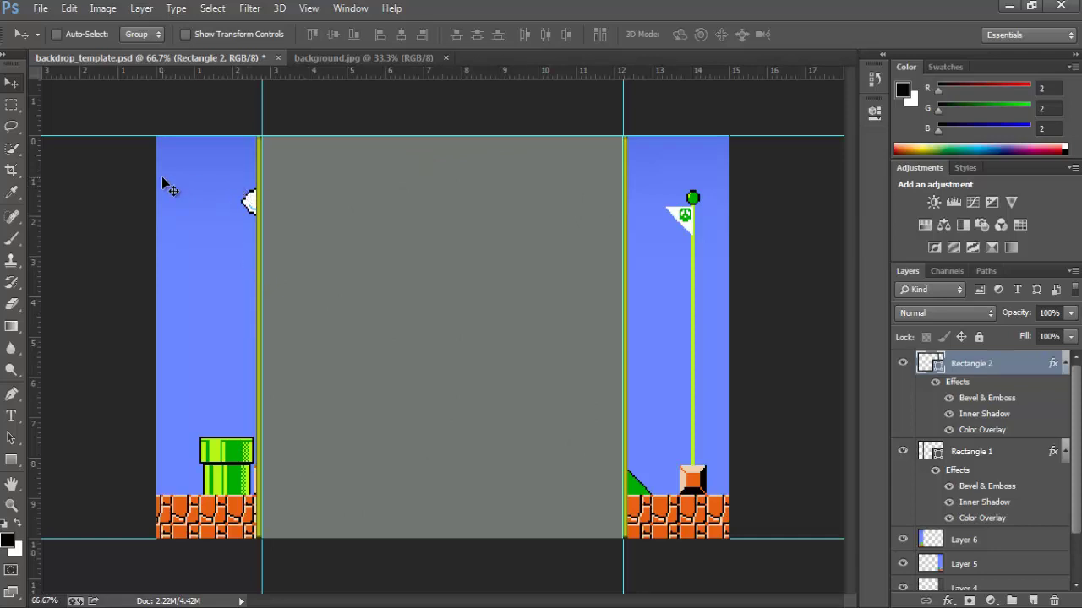
- Open mariobroslogo.png and copy the whole image
{"action": "left_click", "coordinate": [44, 11]}
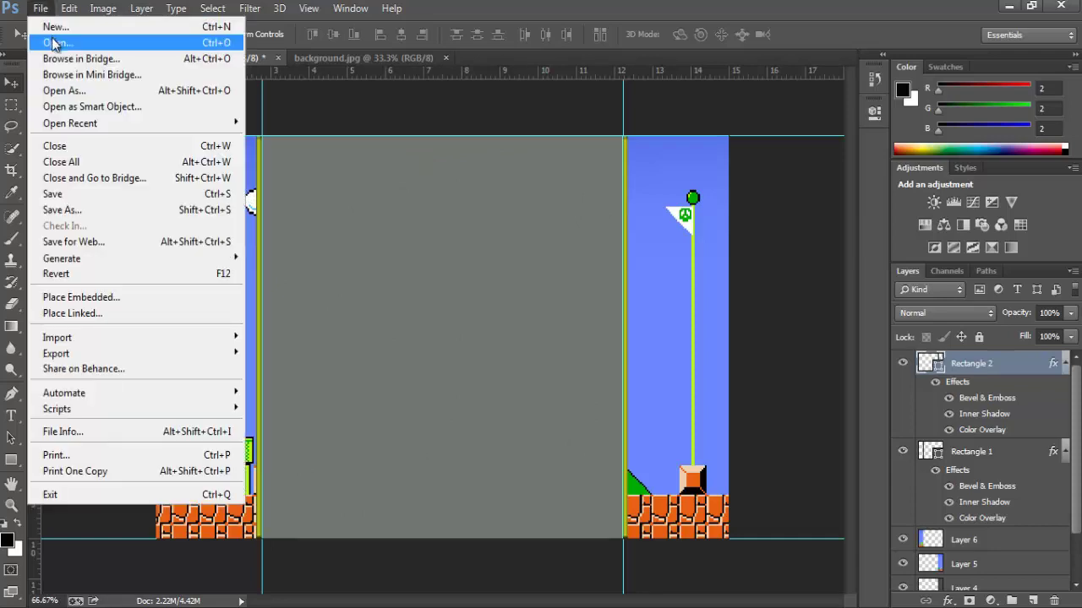
{"action": "left_click", "coordinate": [52, 42]}
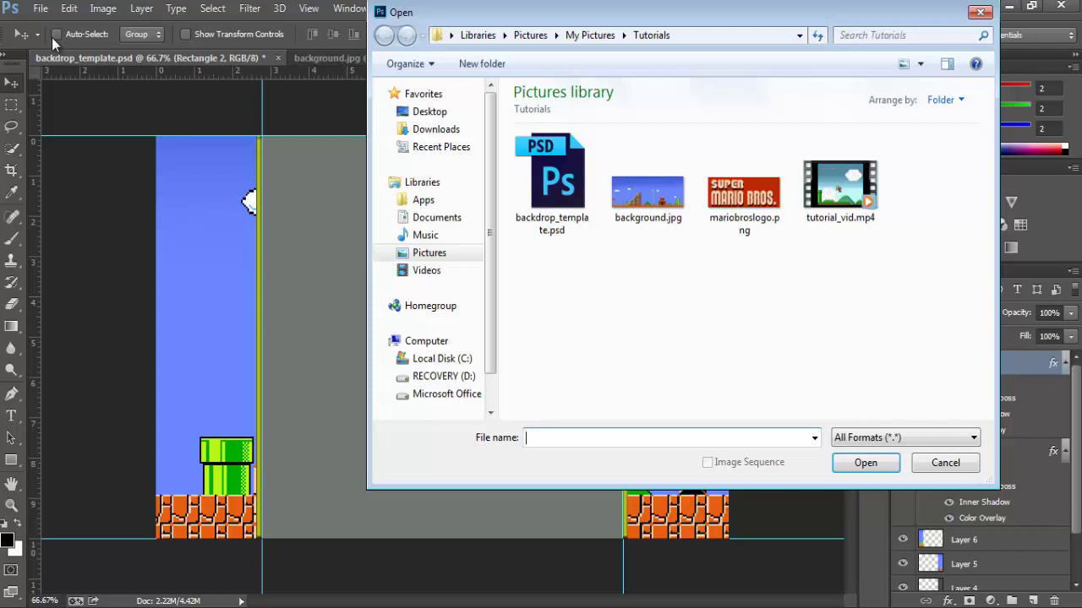
{"action": "double_click", "coordinate": [728, 221]}
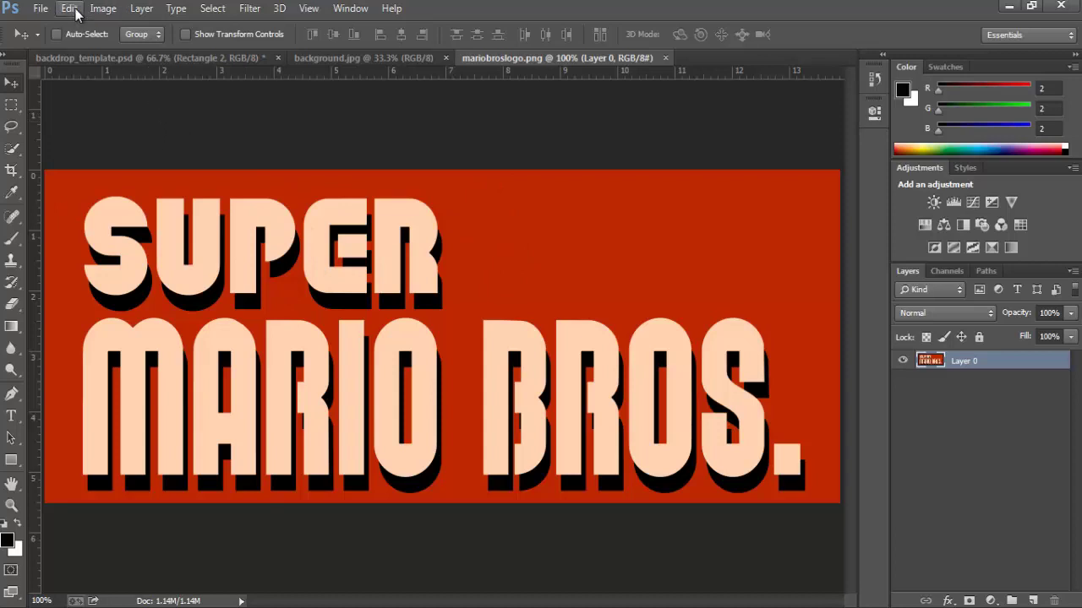
{"action": "left_click", "coordinate": [212, 9]}
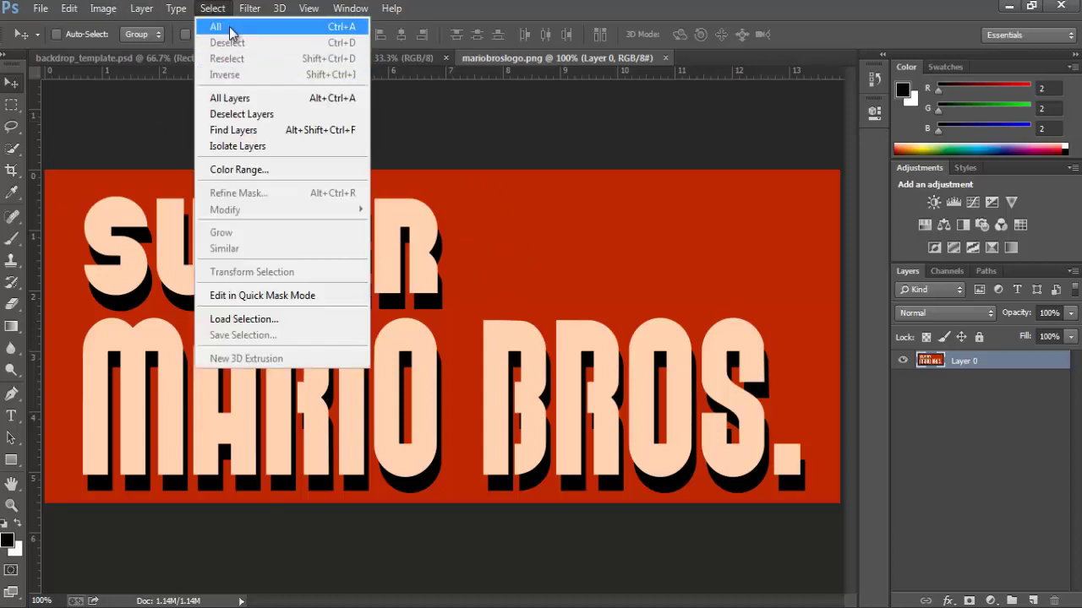
{"action": "left_click", "coordinate": [229, 30]}
{"action": "left_click", "coordinate": [71, 10]}
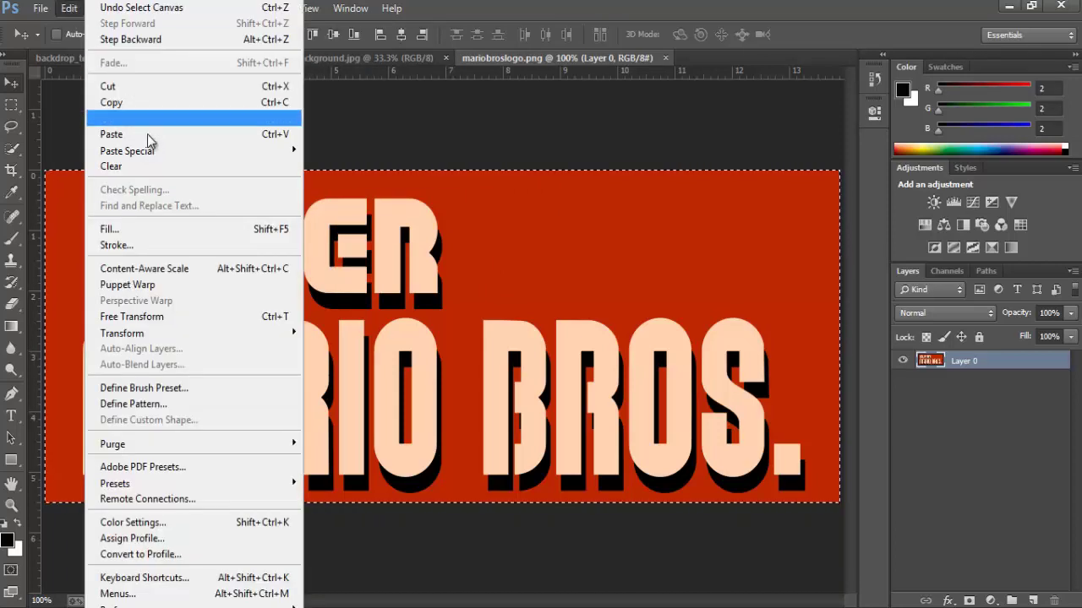
{"action": "left_click", "coordinate": [138, 105]}
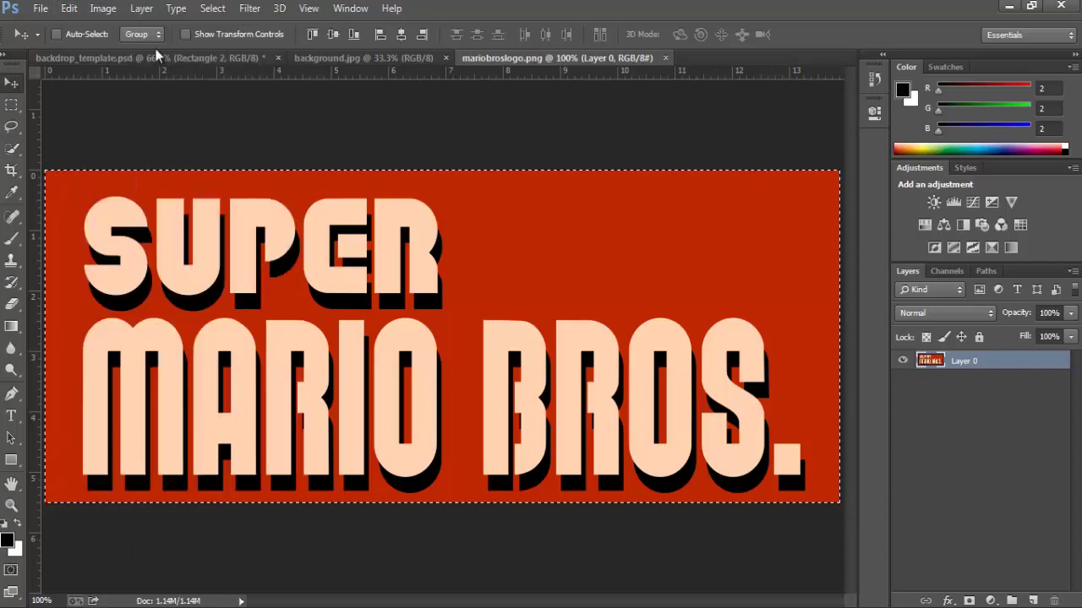
- Paste the logo into backdrop_template.psd and scale it to about 16% width and 23% height
{"action": "left_click", "coordinate": [211, 58]}
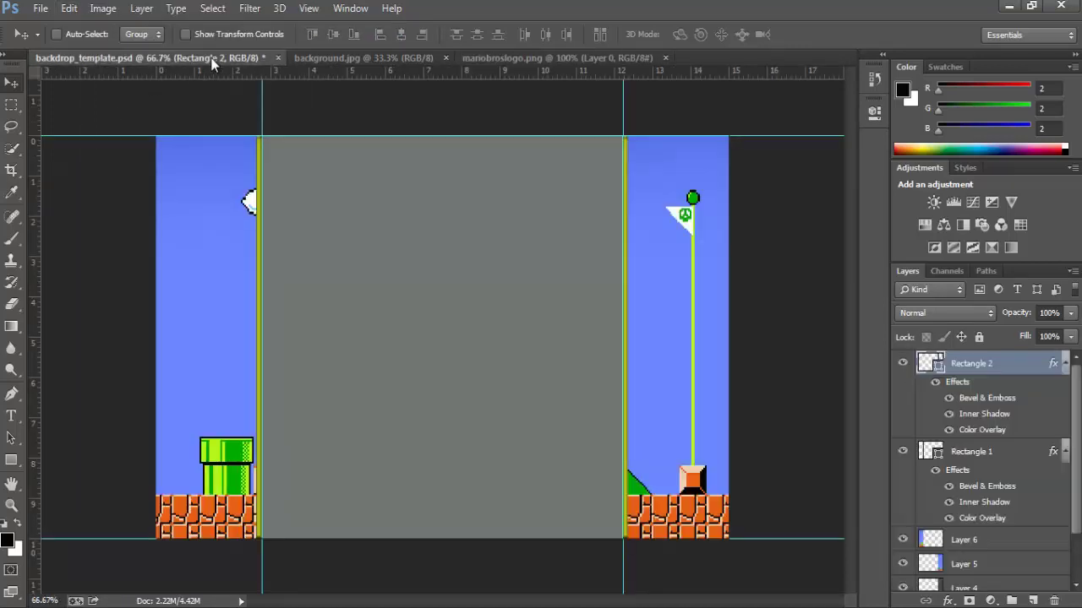
{"action": "left_click", "coordinate": [69, 8]}
{"action": "left_click", "coordinate": [142, 138]}
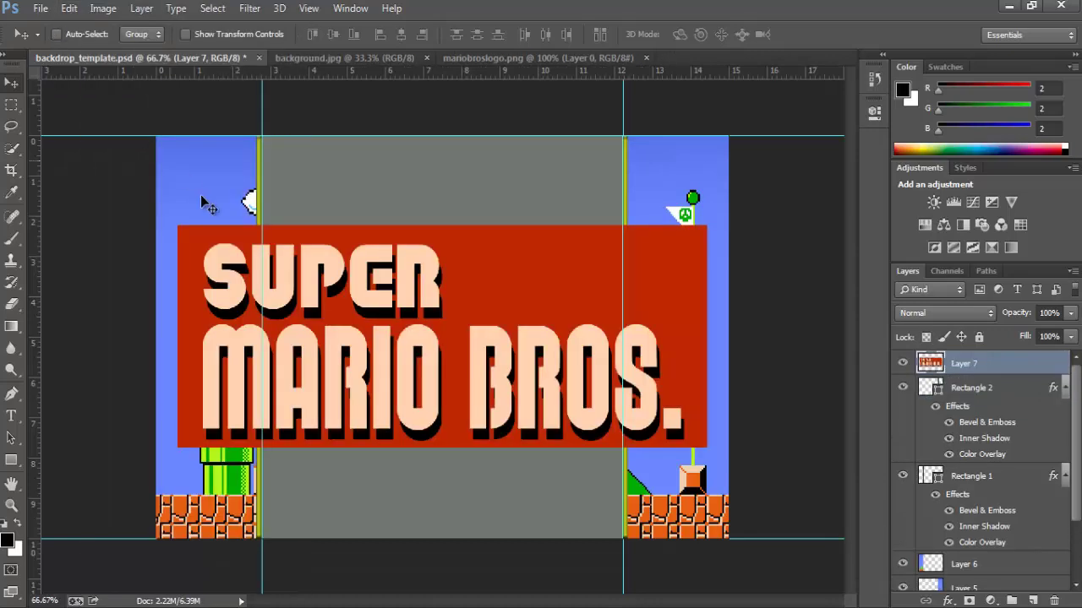
{"action": "left_click", "coordinate": [69, 8]}
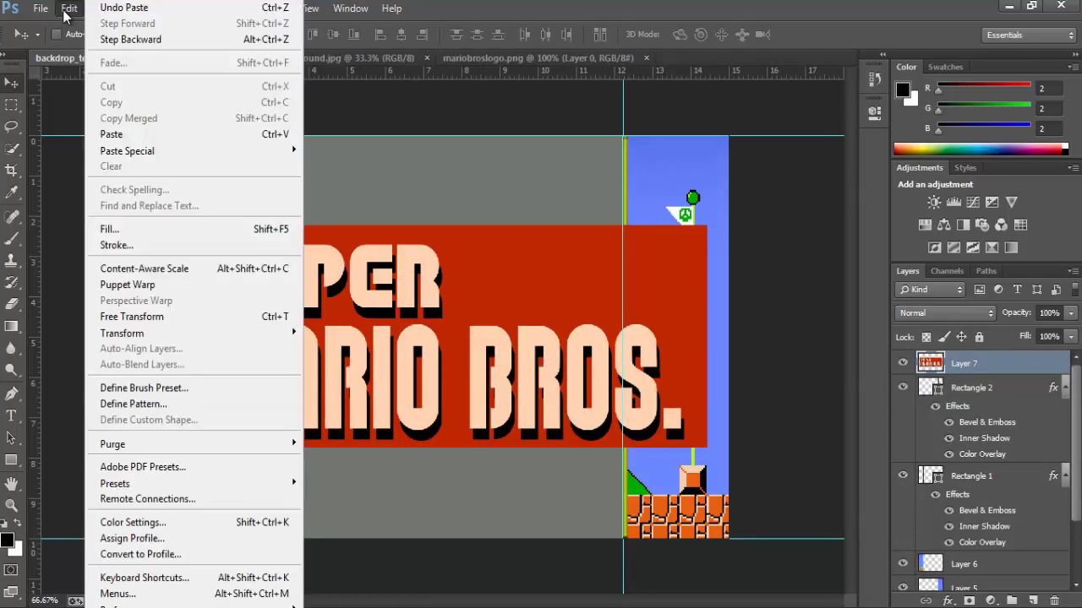
{"action": "left_click", "coordinate": [167, 318]}
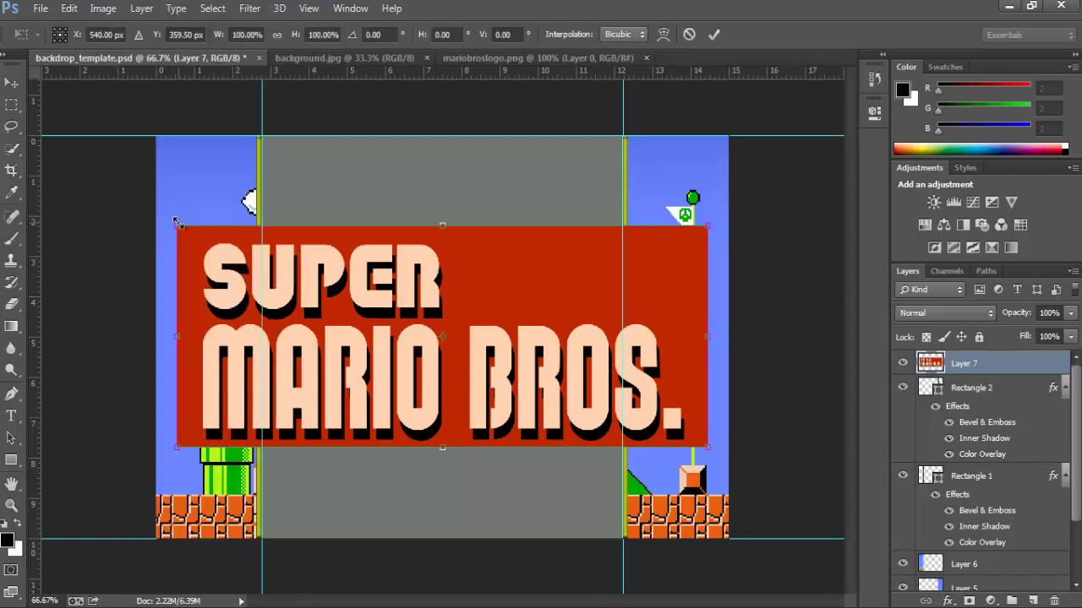
{"action": "left_click_drag", "start_coordinate": [175, 222], "coordinate": [621, 396]}
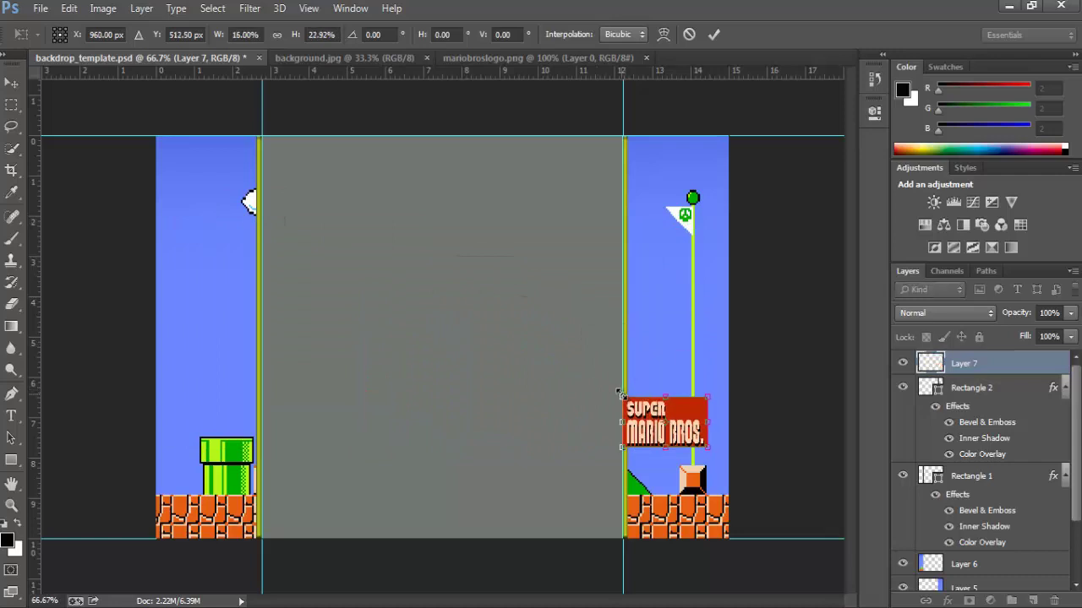
{"action": "left_click", "coordinate": [12, 85]}
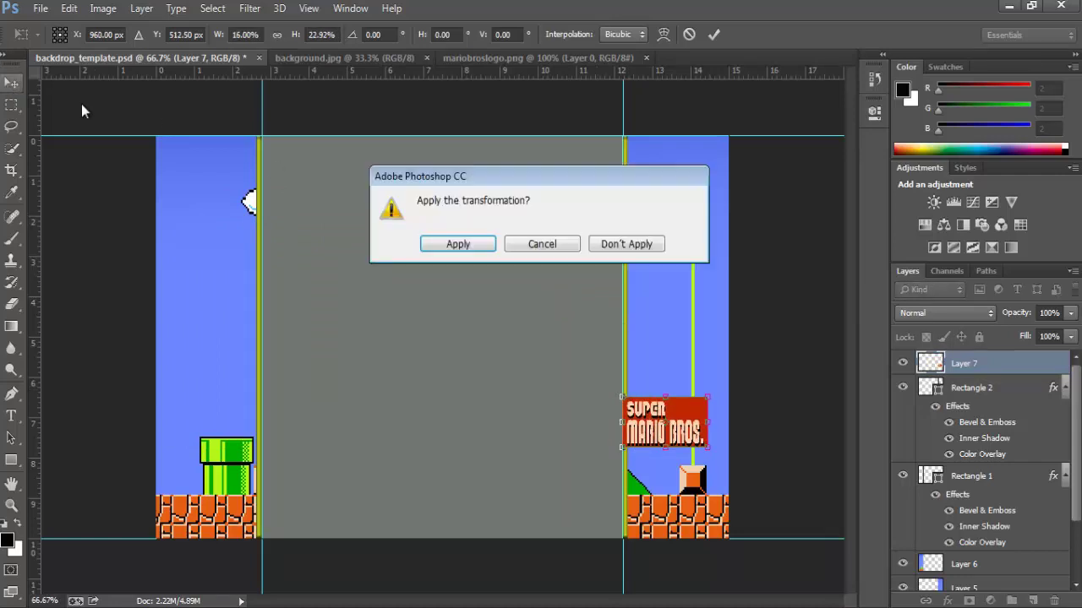
{"action": "left_click", "coordinate": [473, 251]}
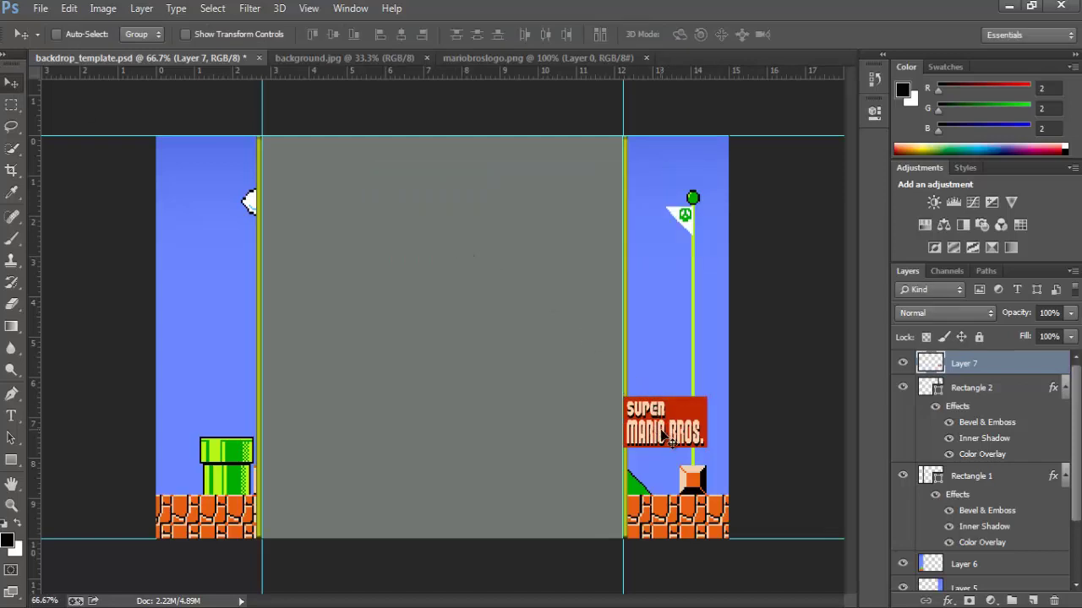
- Move the Super Mario Bros. logo to the upper part of the left border, above the green pipe
{"action": "key", "text": "Left"}
{"action": "key", "text": "Left"}
{"action": "key", "text": "Left"}
{"action": "key", "text": "Left"}
{"action": "key", "text": "Left"}
{"action": "key", "text": "Left"}
{"action": "key", "text": "Left"}
{"action": "key", "text": "Left"}
{"action": "key", "text": "Left"}
{"action": "key", "text": "Left"}
{"action": "key", "text": "Left"}
{"action": "key", "text": "Left"}
{"action": "key", "text": "Up"}
{"action": "key", "text": "Up"}
{"action": "key", "text": "Up"}
{"action": "left_click_drag", "start_coordinate": [655, 432], "coordinate": [203, 193]}
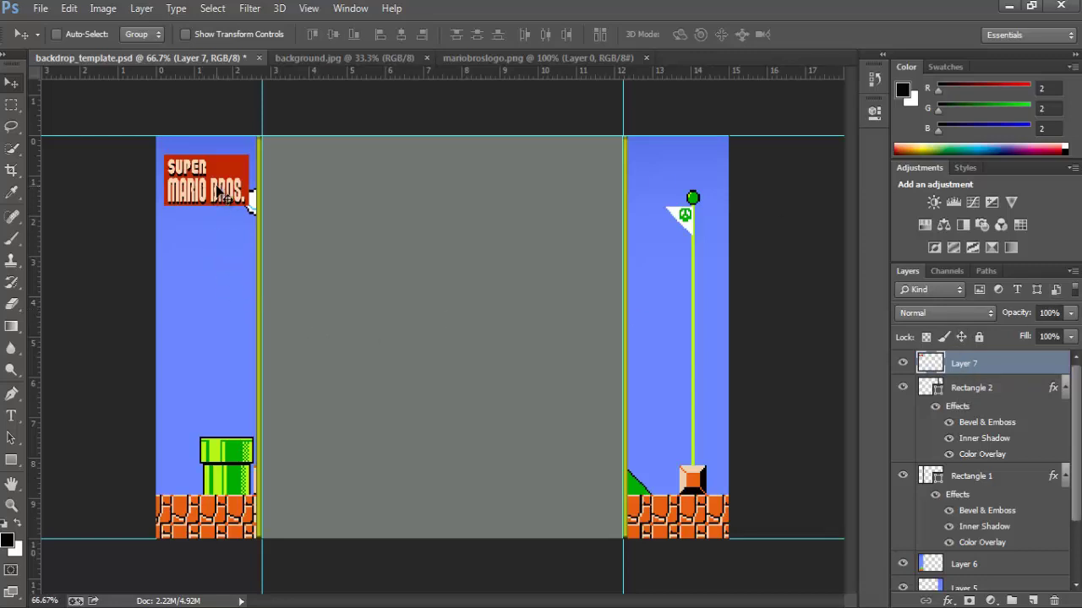
{"action": "left_click_drag", "start_coordinate": [222, 193], "coordinate": [221, 191]}
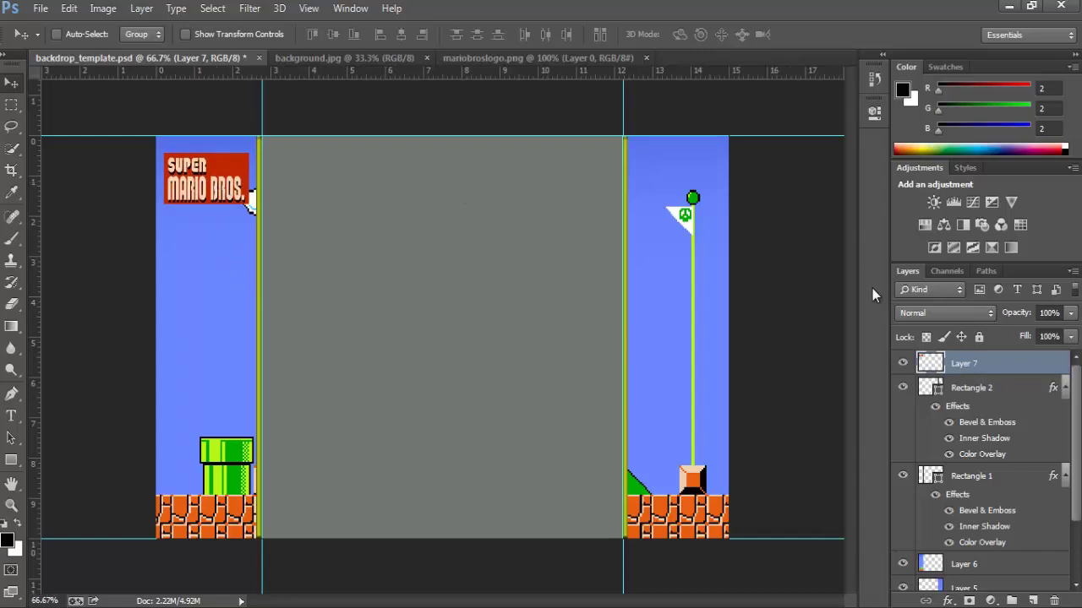
- Add Bevel & Emboss and a Drop Shadow with a distance of about 9 px to the Super Mario Bros. logo layer
{"action": "right_click", "coordinate": [972, 364]}
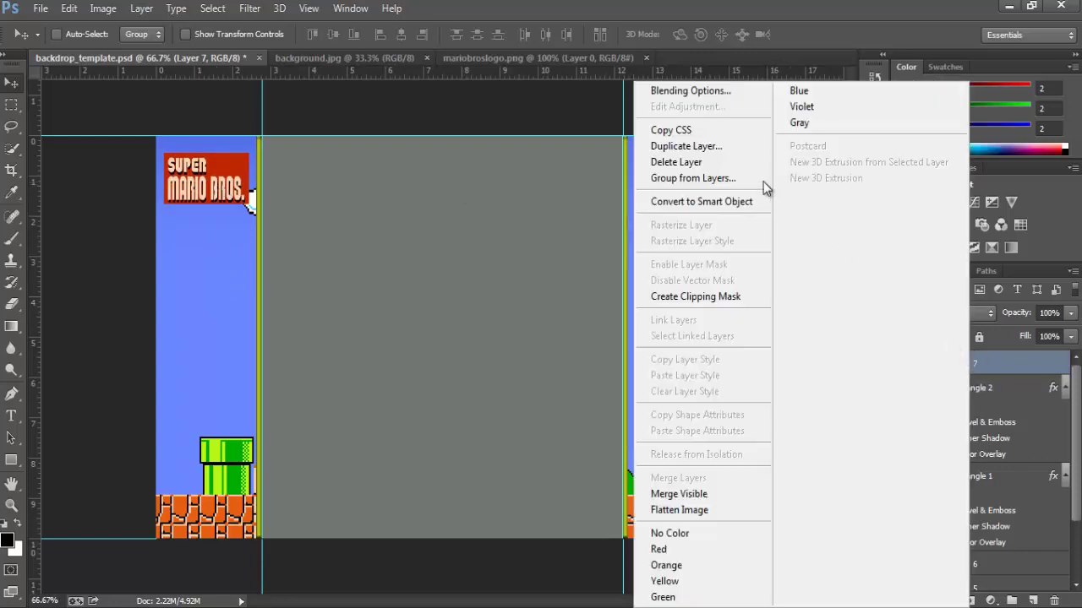
{"action": "left_click", "coordinate": [722, 90]}
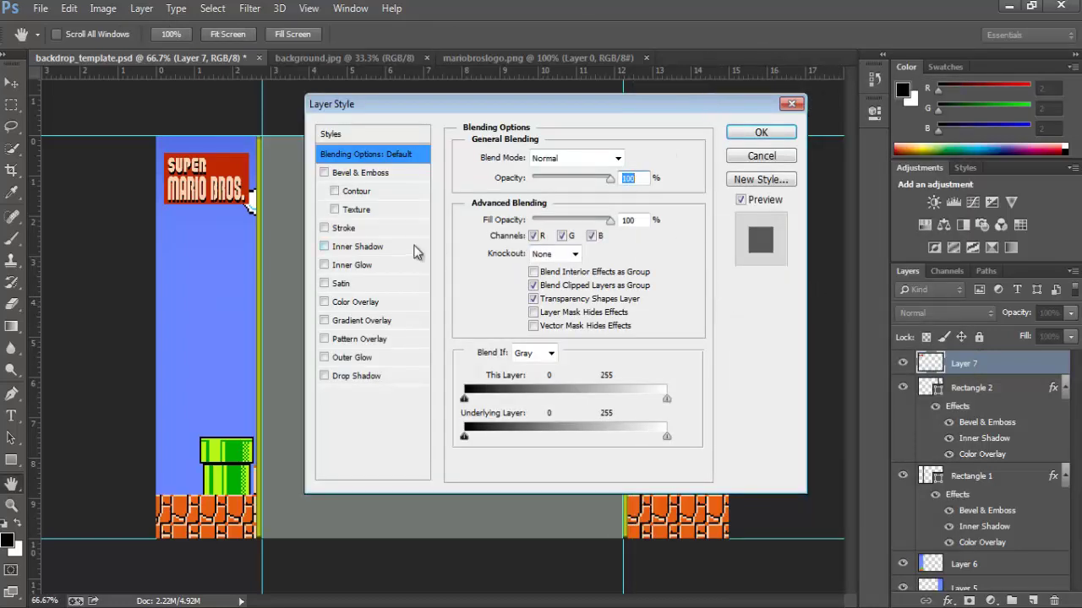
{"action": "left_click", "coordinate": [324, 174]}
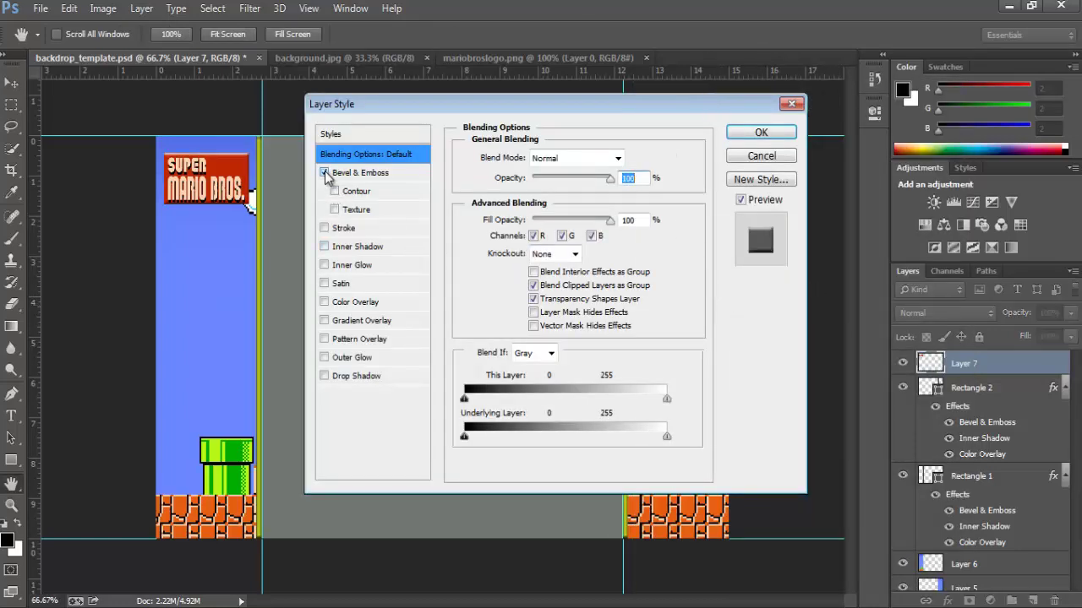
{"action": "left_click", "coordinate": [324, 377]}
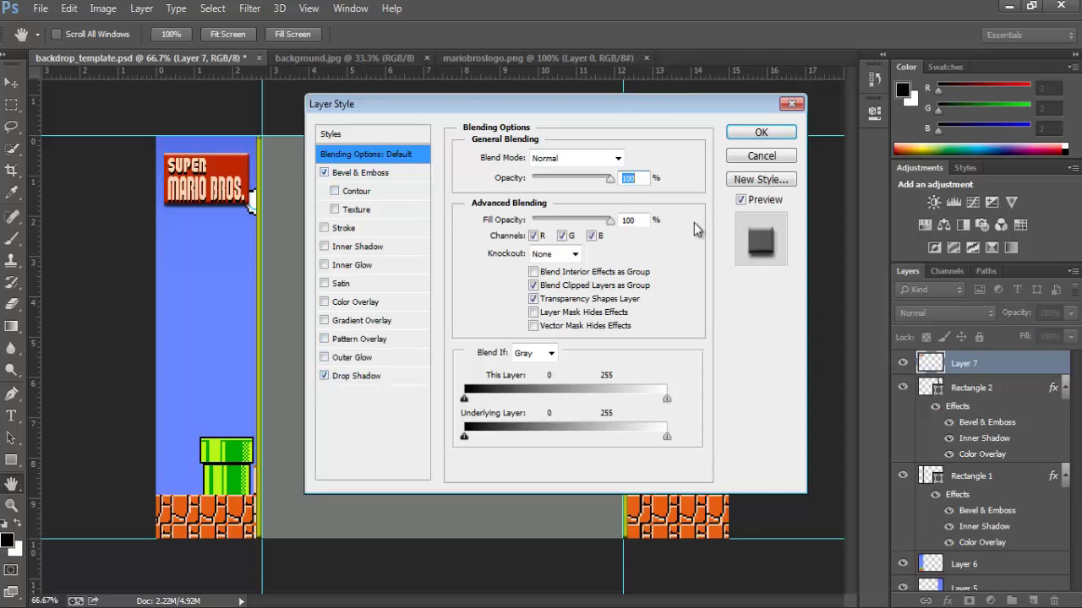
{"action": "left_click", "coordinate": [363, 377]}
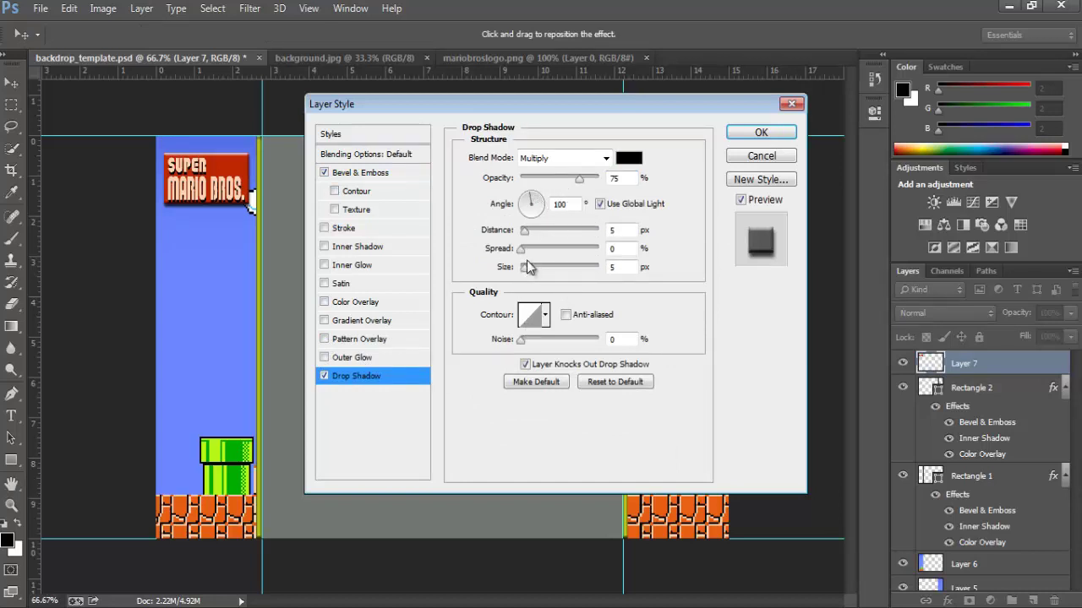
{"action": "left_click", "coordinate": [526, 231]}
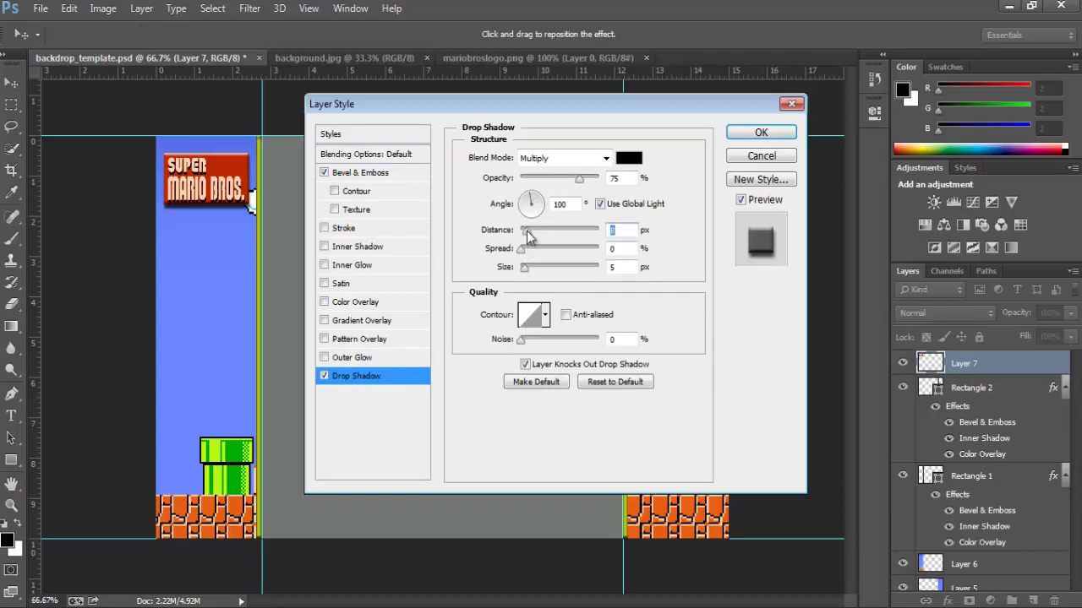
{"action": "left_click_drag", "start_coordinate": [526, 235], "coordinate": [530, 236]}
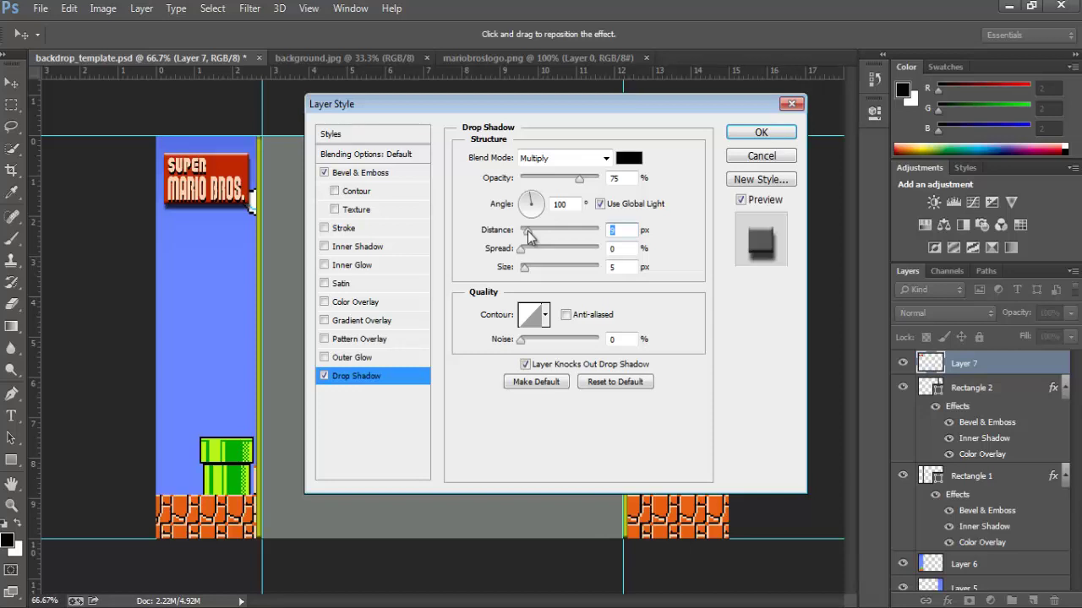
{"action": "left_click", "coordinate": [745, 132]}
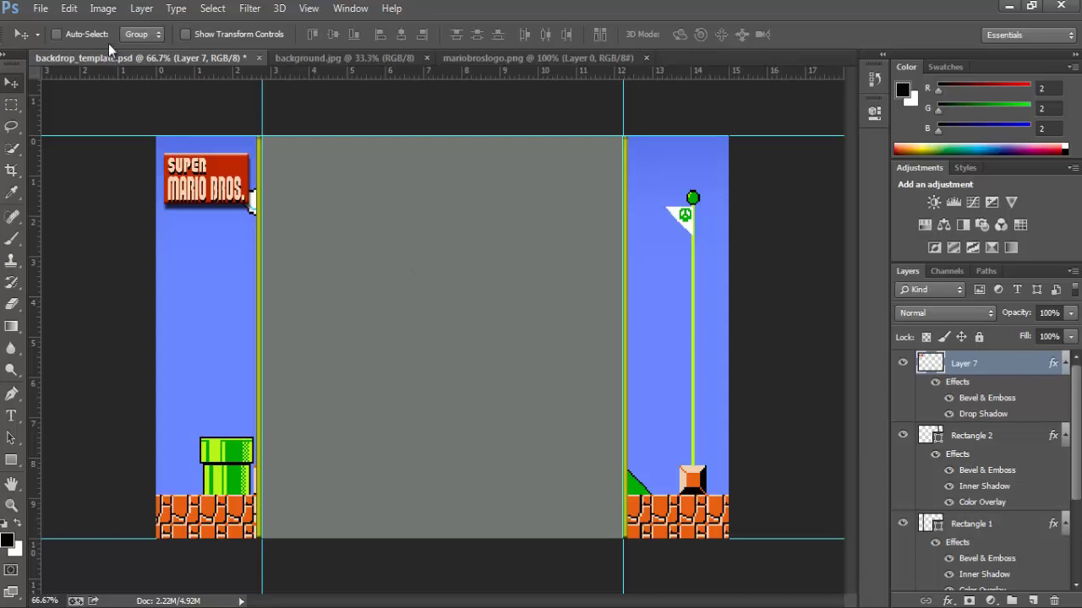
- Add the text TUTORIAL in a narrow text box beside the flagpole on the right border, one letter per line
{"action": "left_click", "coordinate": [72, 8]}
{"action": "left_click", "coordinate": [75, 10]}
{"action": "left_click", "coordinate": [12, 417]}
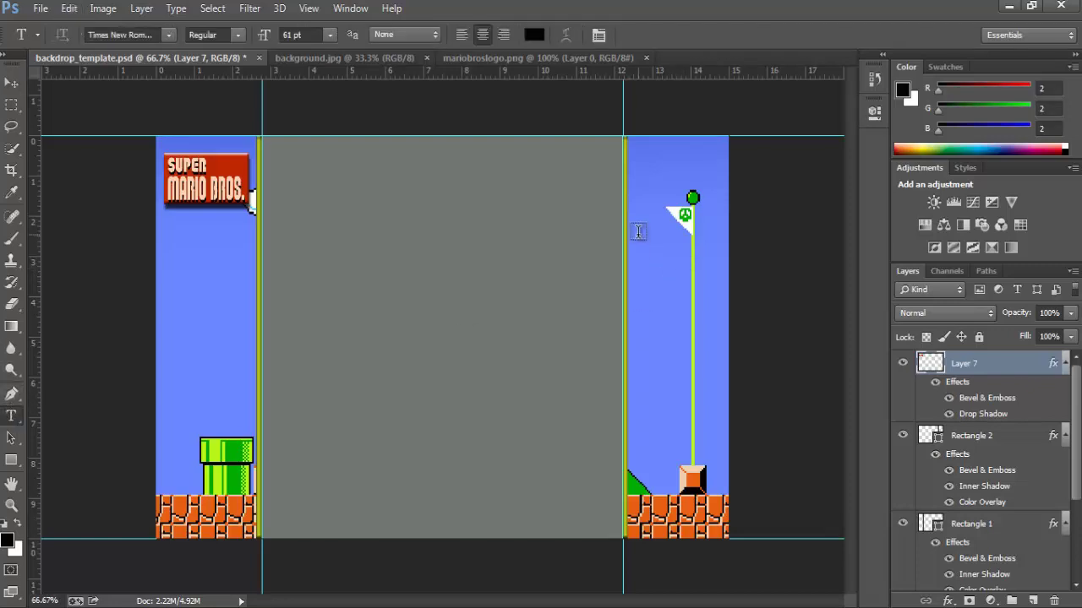
{"action": "left_click_drag", "start_coordinate": [638, 231], "coordinate": [674, 482]}
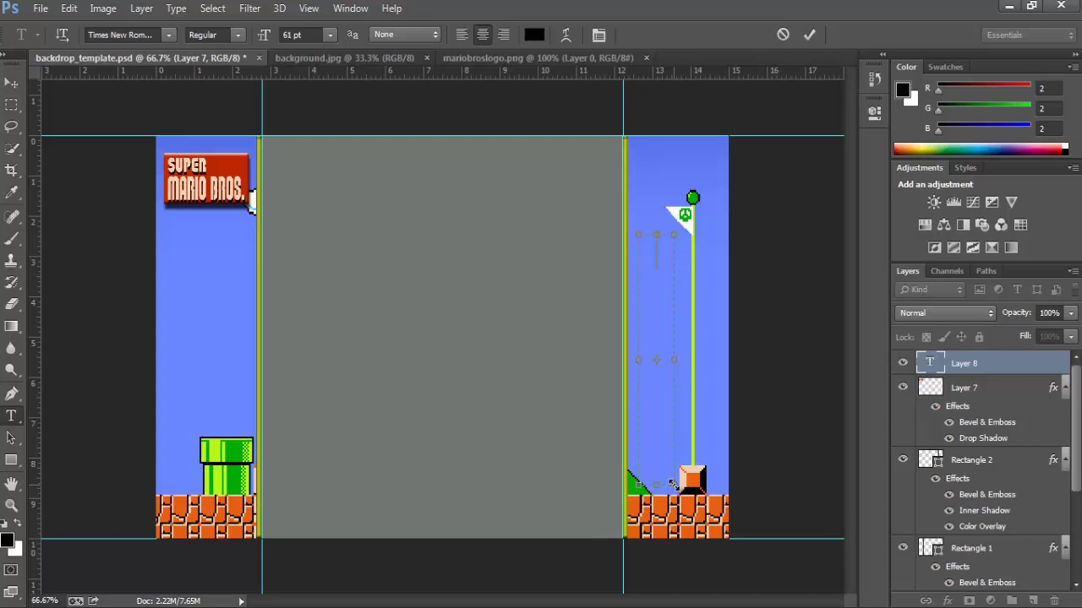
{"action": "type", "text": "TU"}
{"action": "key", "text": "Return"}
{"action": "type", "text": "TORI"}
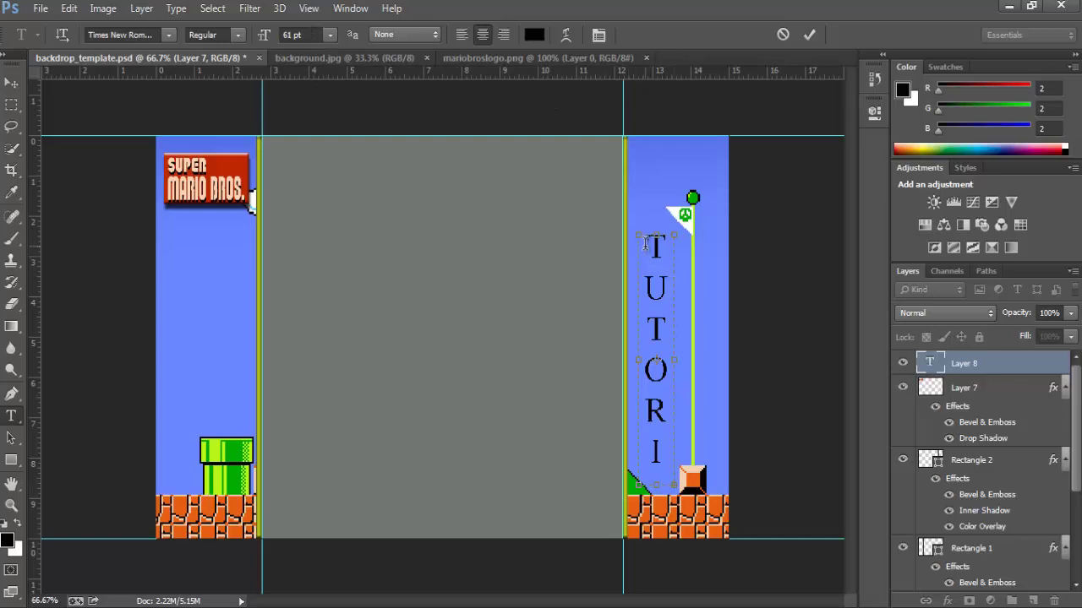
- Set the font size of all the TUTORIAL letters to 36 pt, including the overflowing A and L
{"action": "left_click_drag", "start_coordinate": [644, 244], "coordinate": [658, 463]}
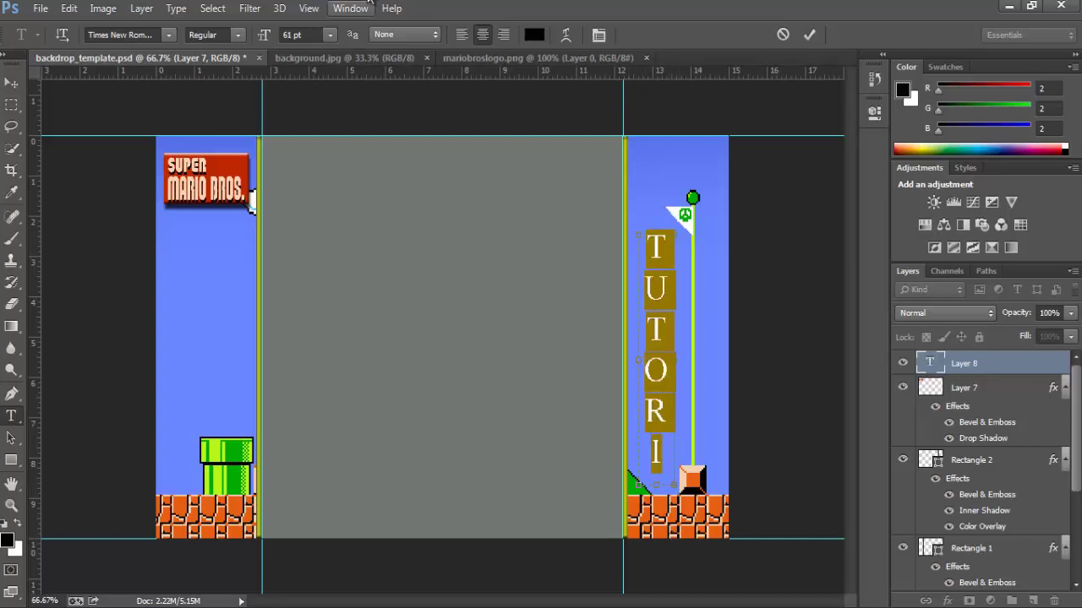
{"action": "left_click", "coordinate": [330, 39]}
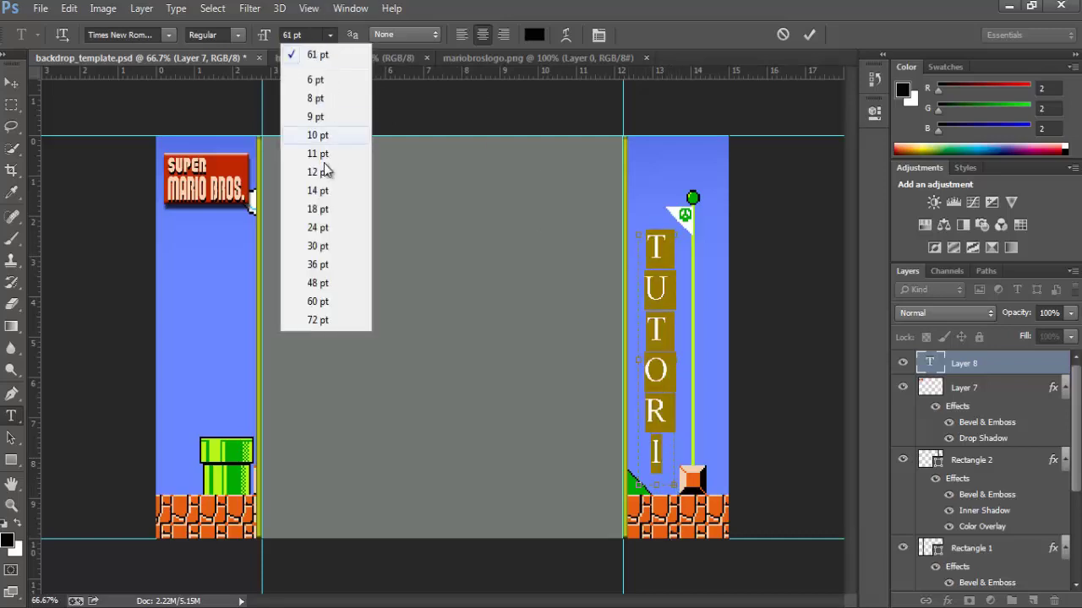
{"action": "left_click", "coordinate": [321, 265]}
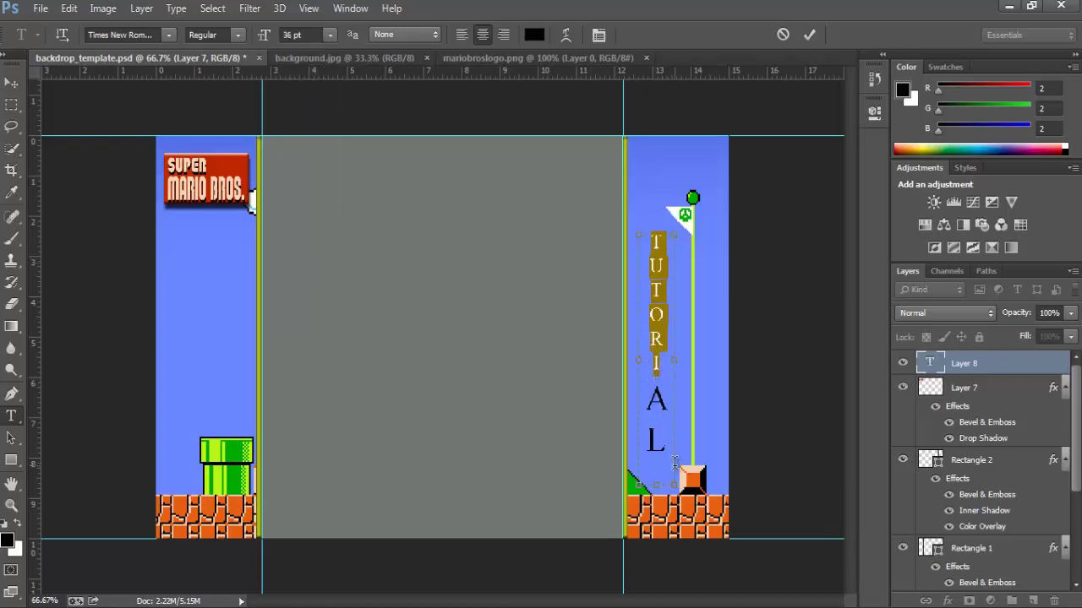
{"action": "left_click_drag", "start_coordinate": [675, 463], "coordinate": [649, 385]}
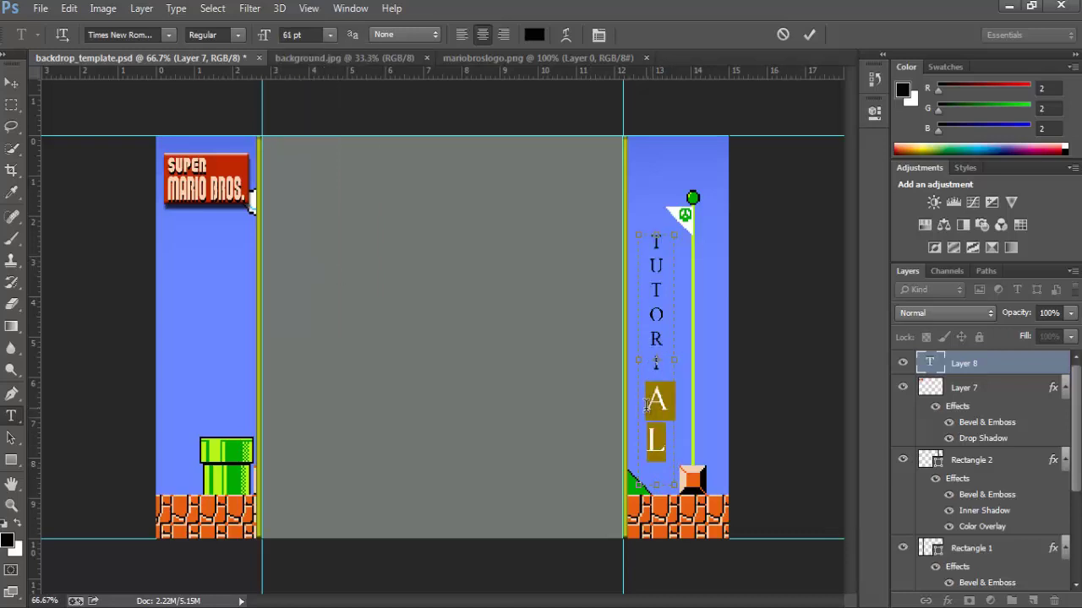
{"action": "left_click", "coordinate": [294, 35]}
{"action": "left_click", "coordinate": [329, 36]}
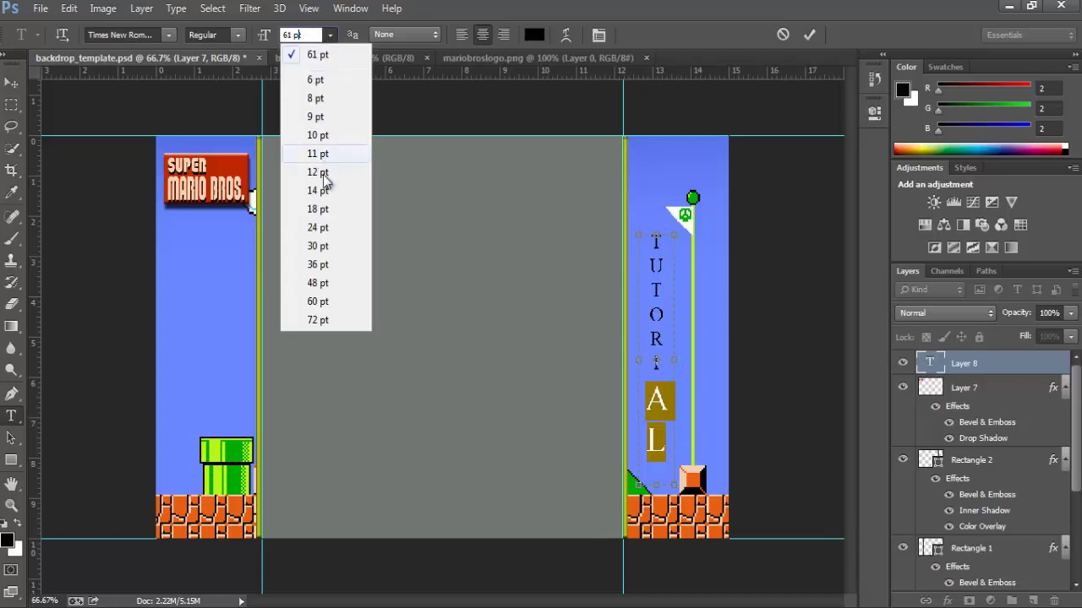
{"action": "left_click", "coordinate": [318, 264]}
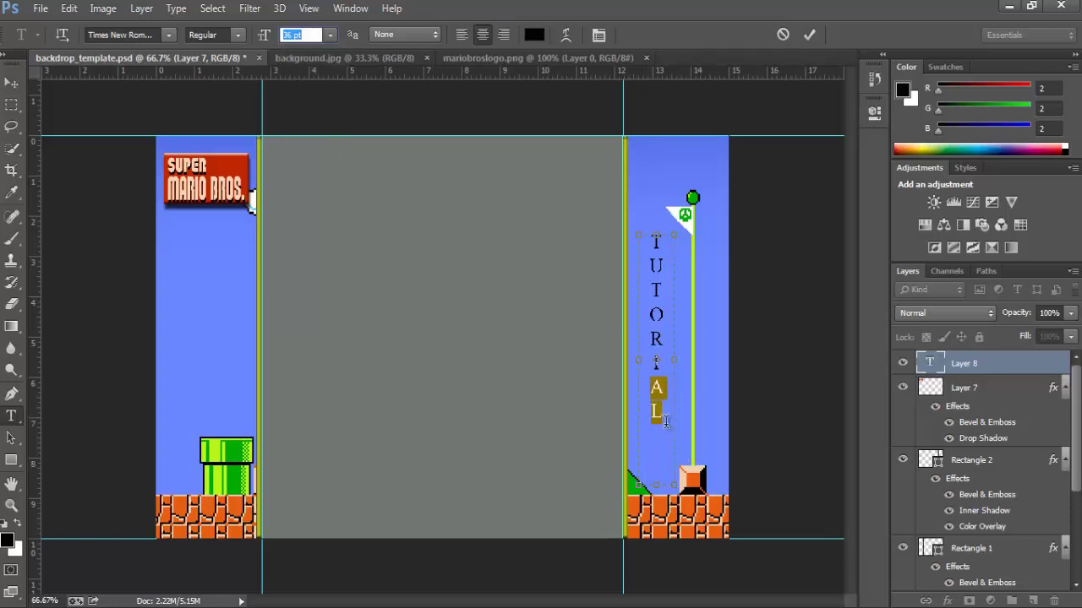
- Set the whole TUTORIAL text to 48 pt and move it slightly up and closer to the right border's edge bar
{"action": "left_click_drag", "start_coordinate": [668, 421], "coordinate": [656, 235]}
{"action": "left_click", "coordinate": [289, 33]}
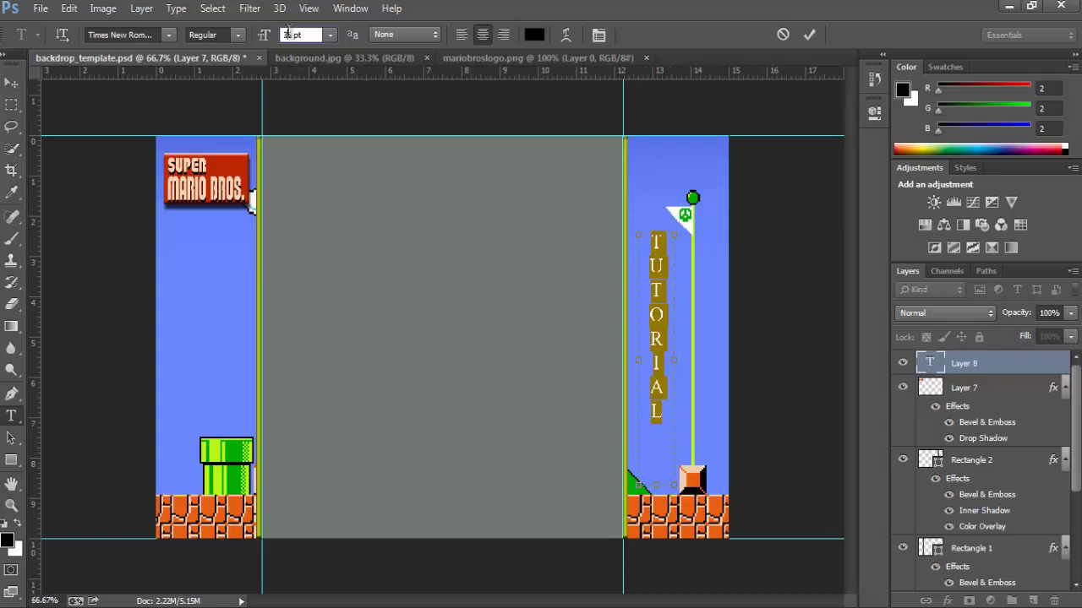
{"action": "left_click", "coordinate": [330, 34]}
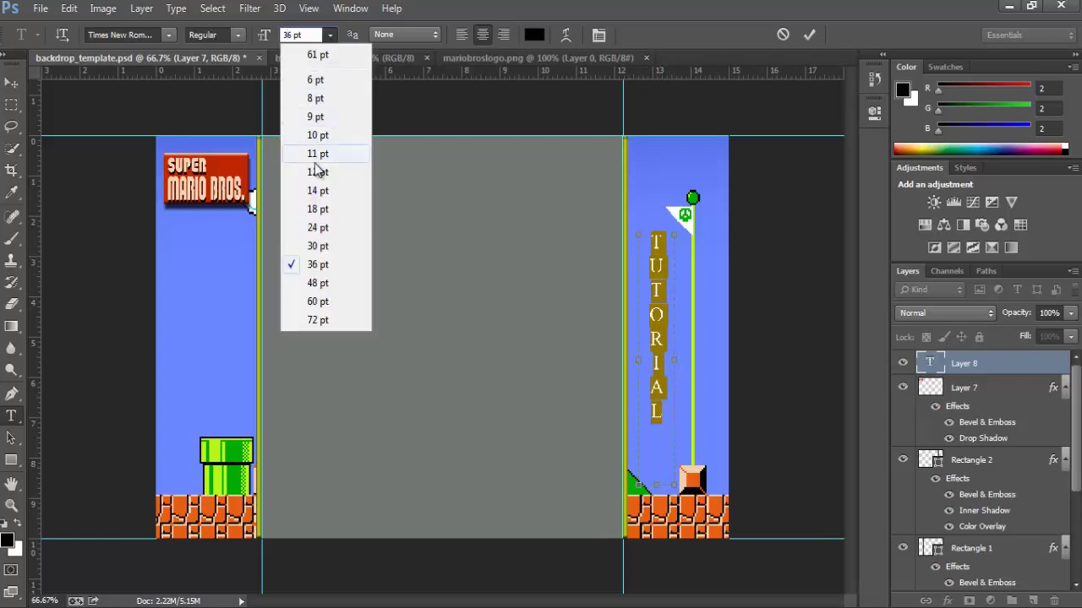
{"action": "left_click", "coordinate": [316, 281]}
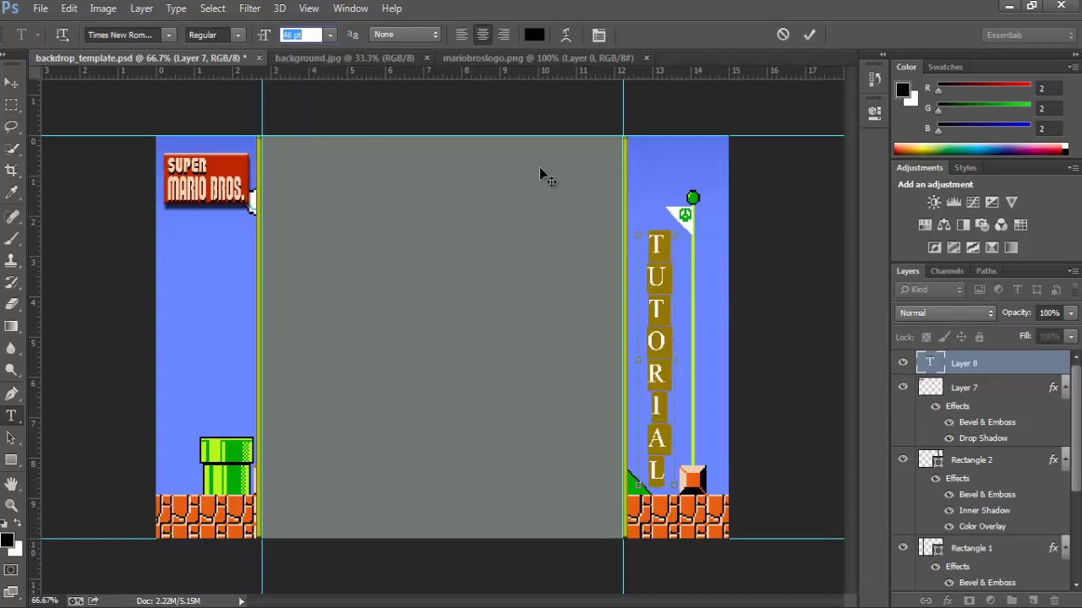
{"action": "left_click", "coordinate": [11, 85]}
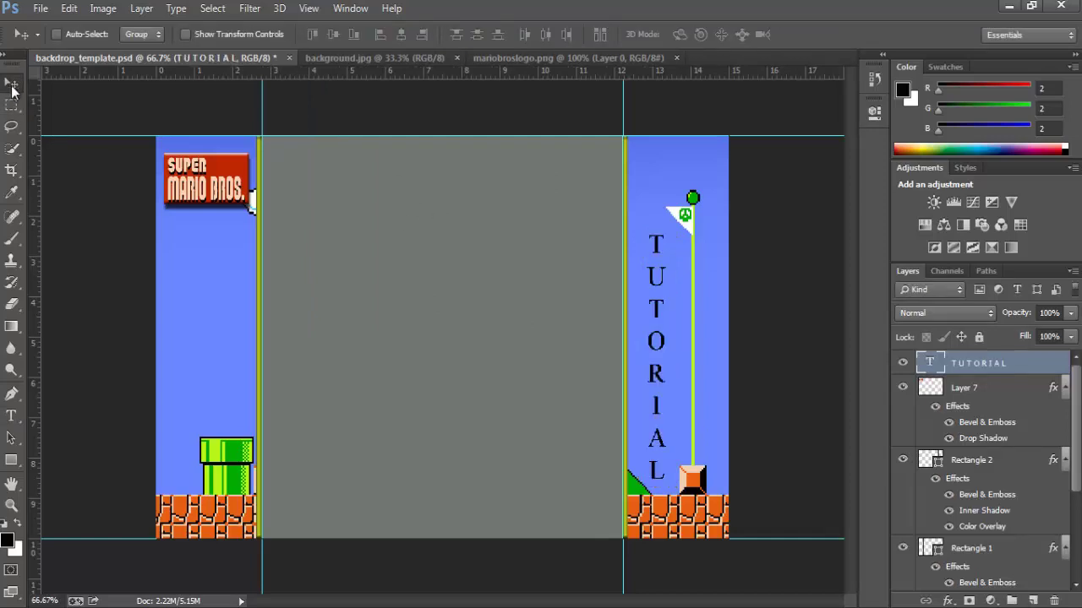
{"action": "left_click_drag", "start_coordinate": [656, 308], "coordinate": [650, 295]}
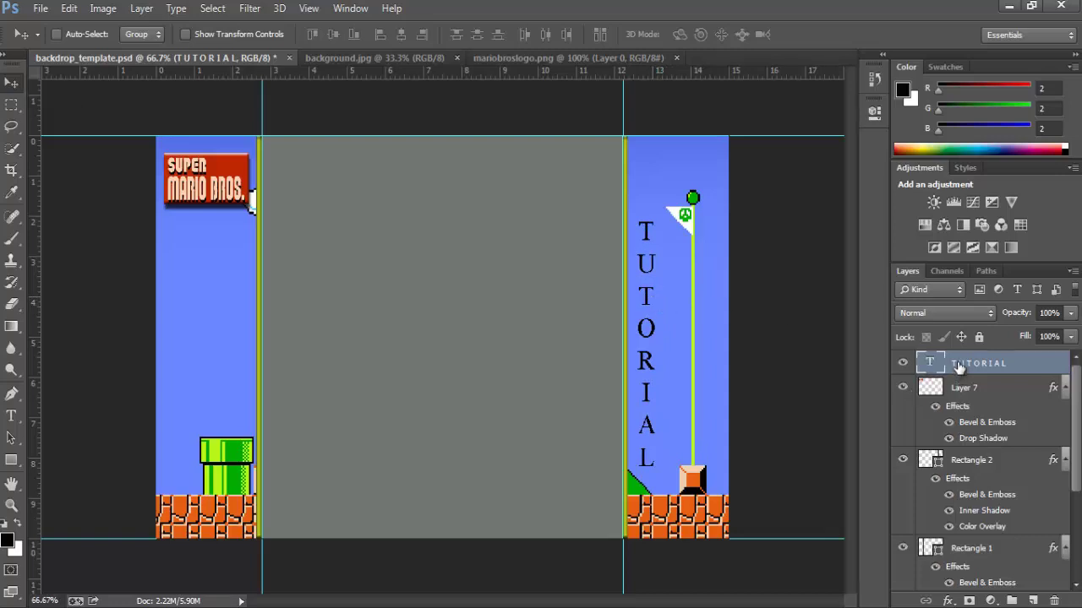
- Add Bevel & Emboss, Stroke and Inner Glow effects to the TUTORIAL text layer
{"action": "right_click", "coordinate": [958, 364]}
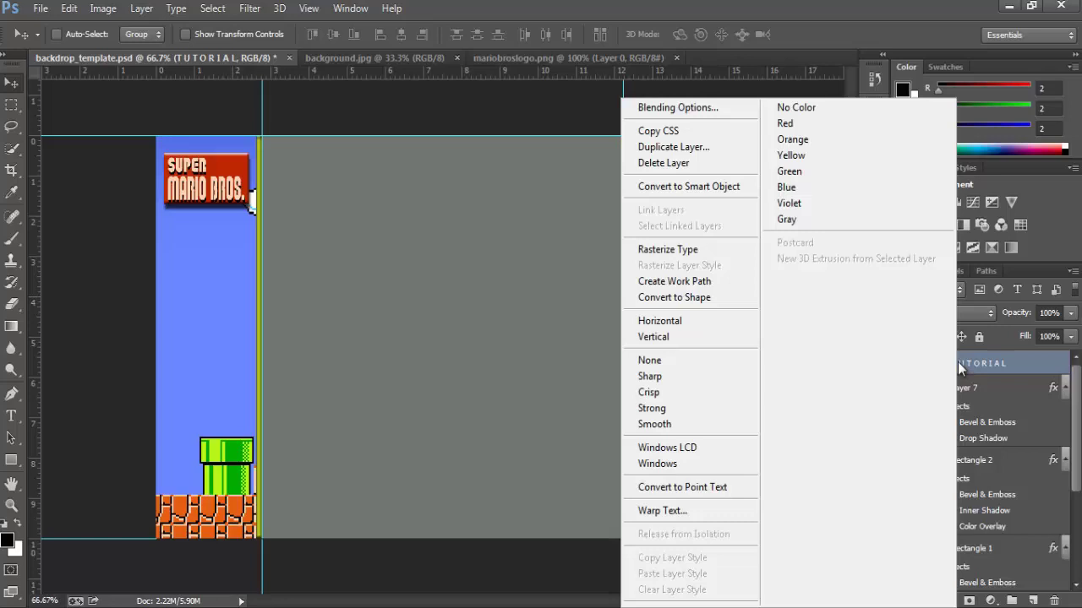
{"action": "left_click", "coordinate": [710, 109]}
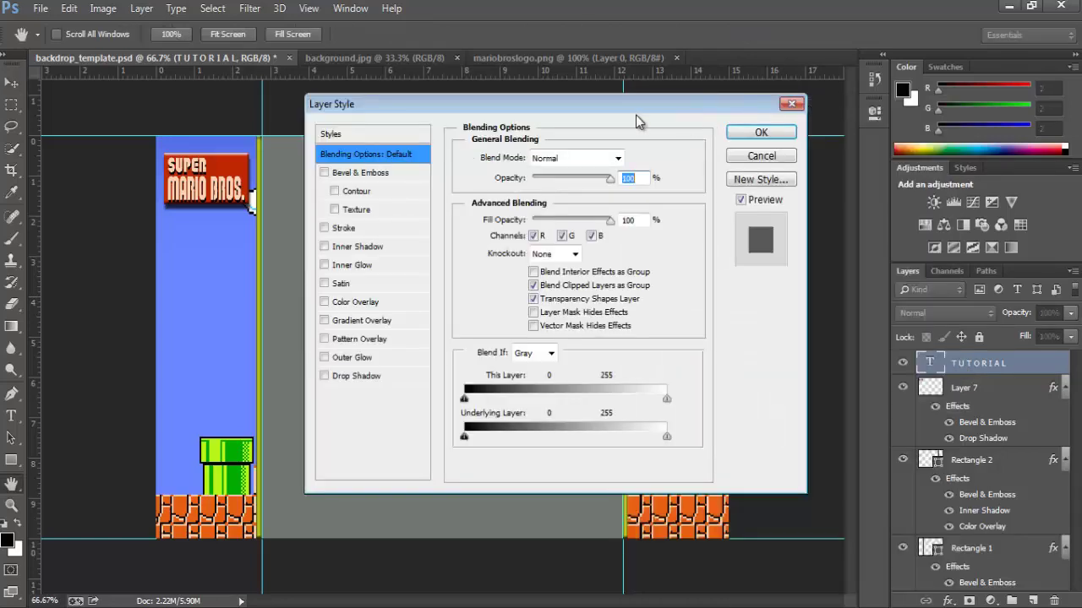
{"action": "right_click", "coordinate": [441, 96]}
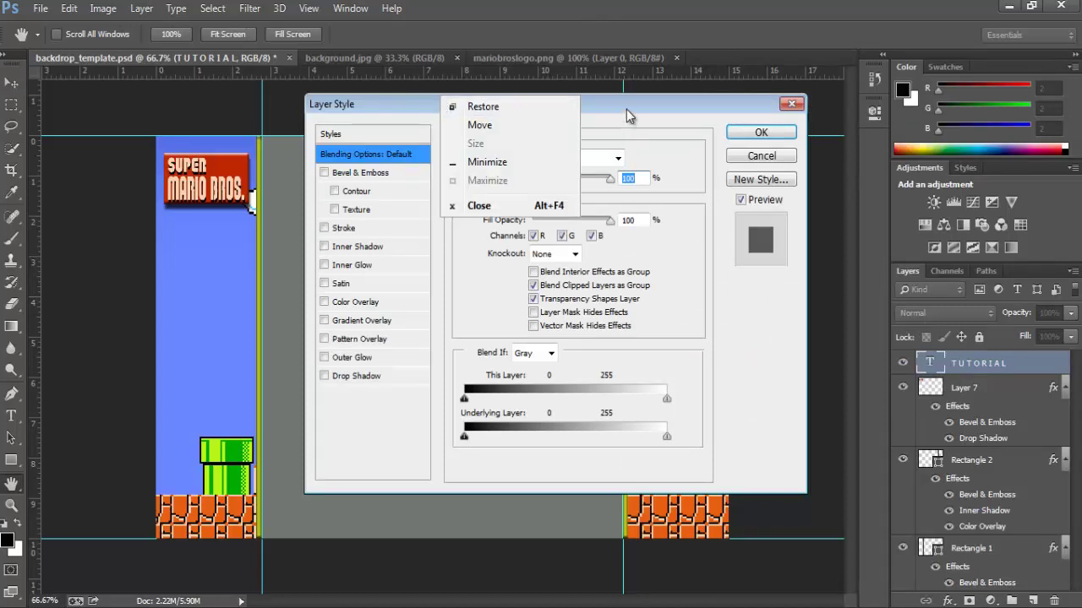
{"action": "left_click_drag", "start_coordinate": [626, 109], "coordinate": [425, 80]}
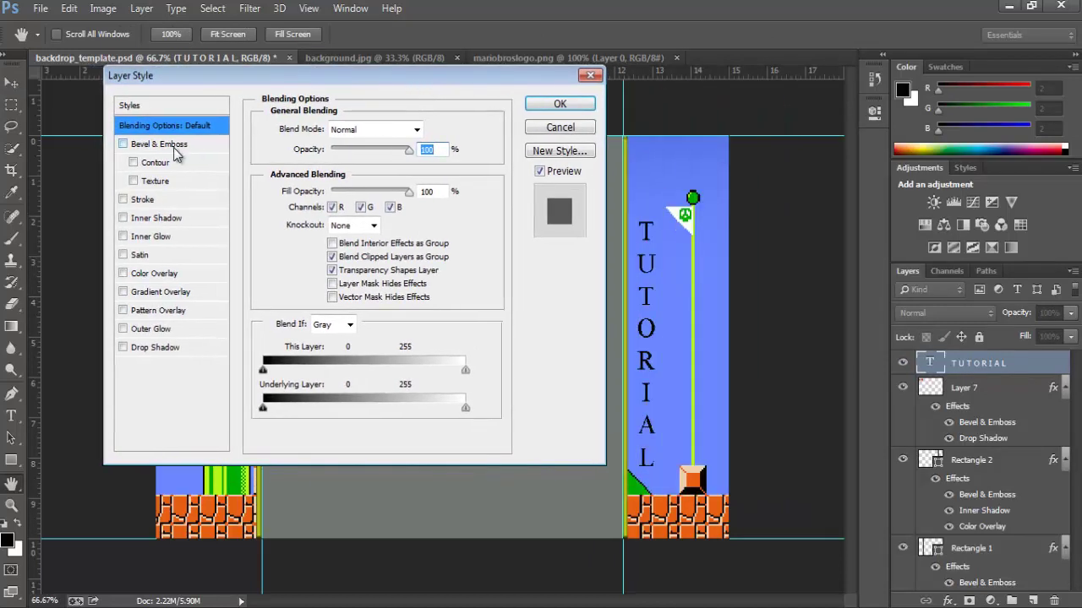
{"action": "left_click", "coordinate": [125, 145]}
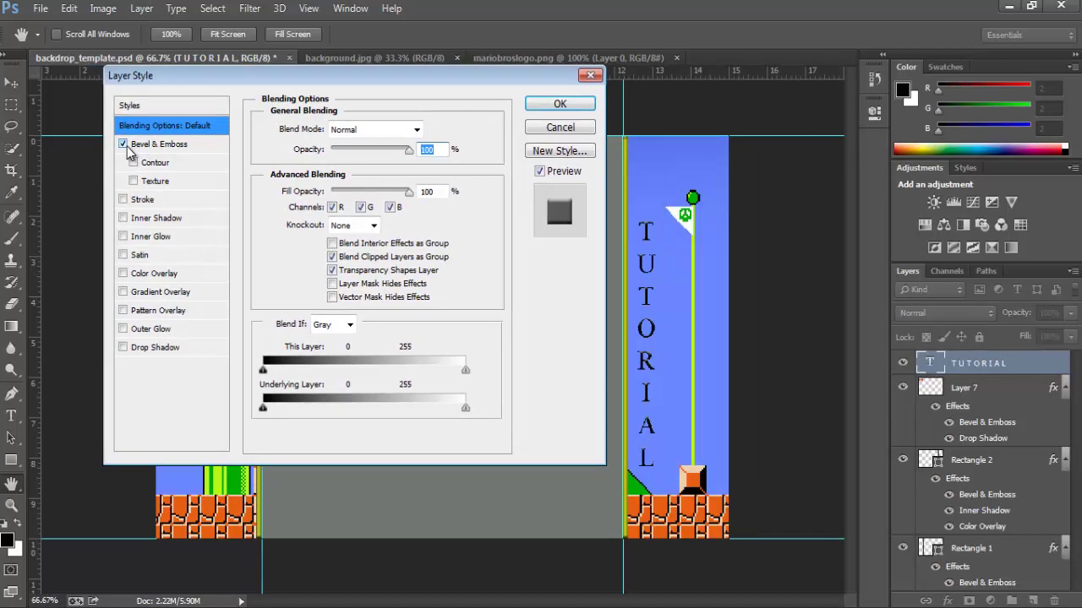
{"action": "left_click", "coordinate": [123, 200]}
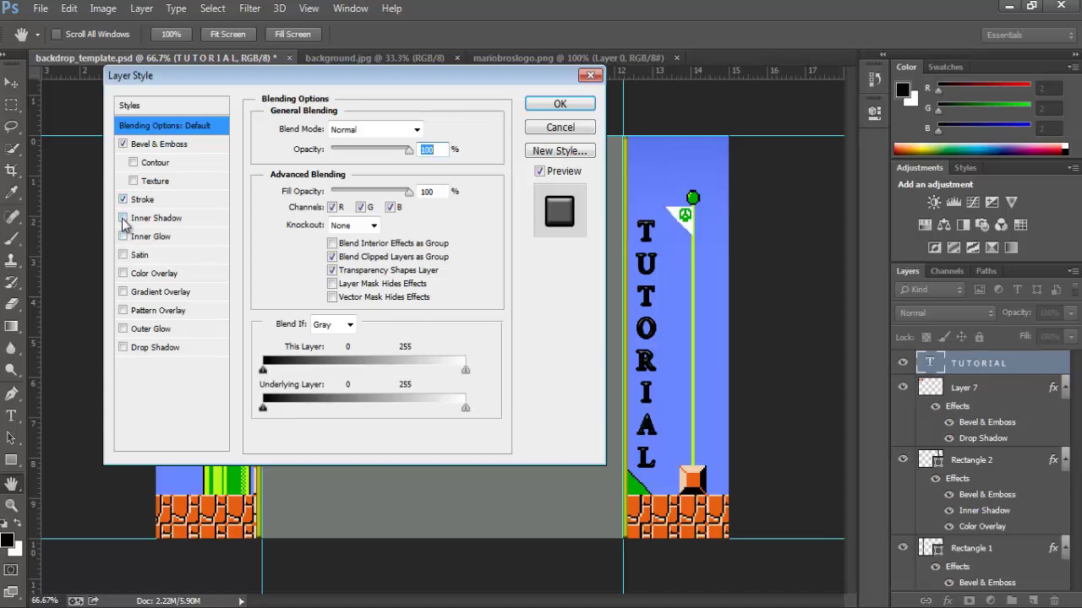
{"action": "left_click", "coordinate": [124, 238]}
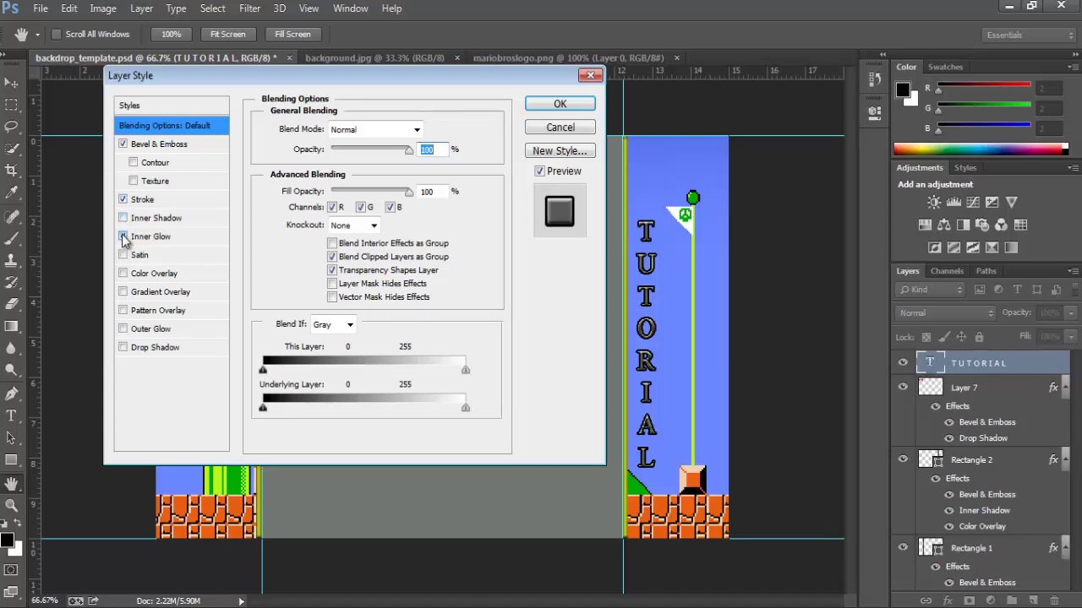
- Add a Drop Shadow to the TUTORIAL text with a 110° angle and a distance of 14 px
{"action": "left_click", "coordinate": [123, 348]}
{"action": "left_click", "coordinate": [195, 348]}
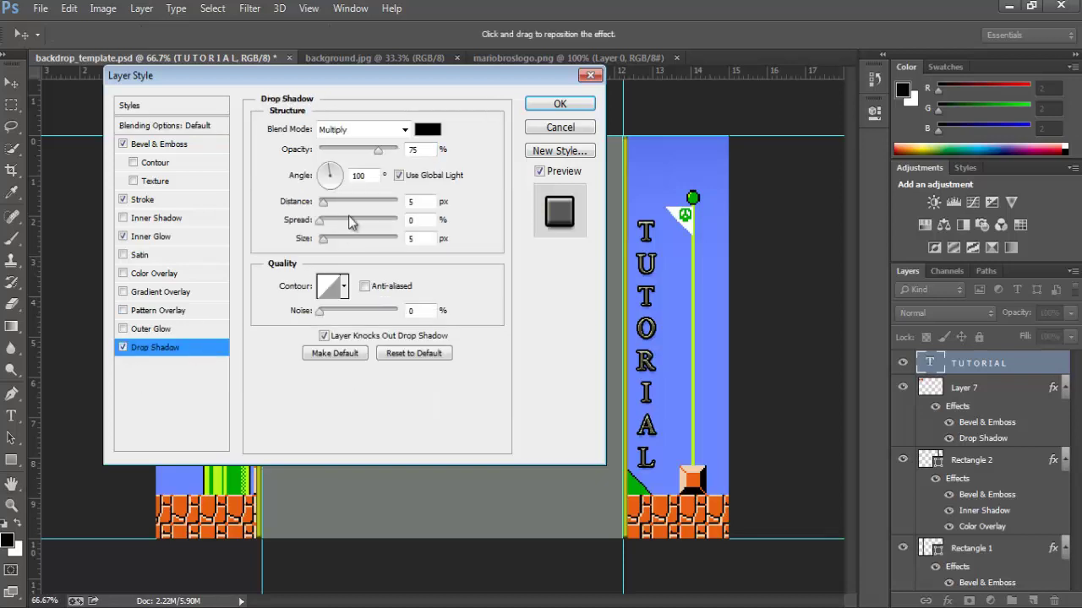
{"action": "left_click", "coordinate": [332, 173]}
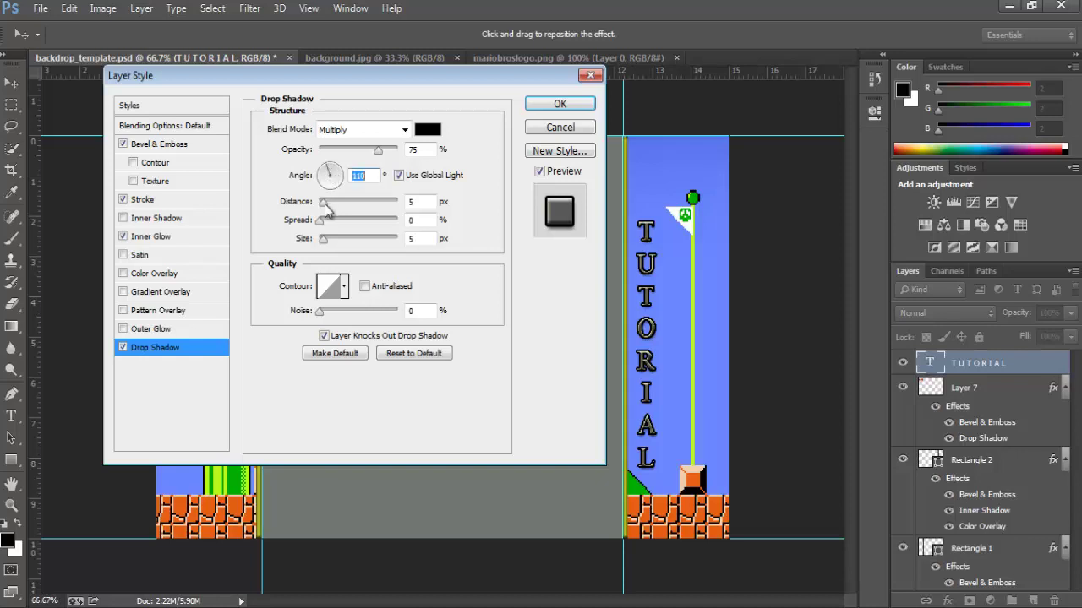
{"action": "left_click_drag", "start_coordinate": [326, 208], "coordinate": [332, 211]}
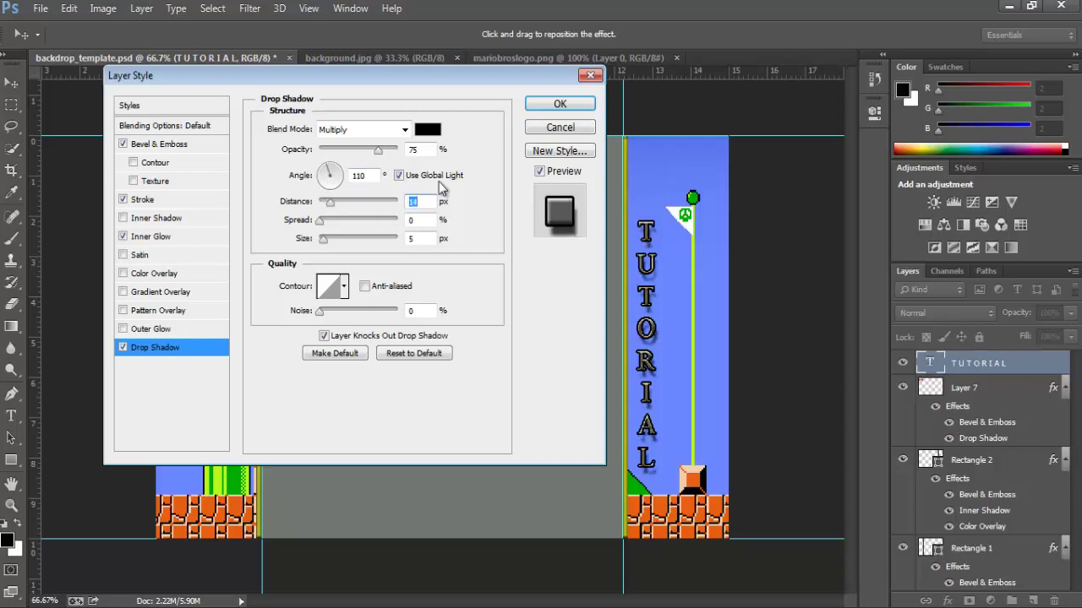
{"action": "left_click", "coordinate": [559, 104]}
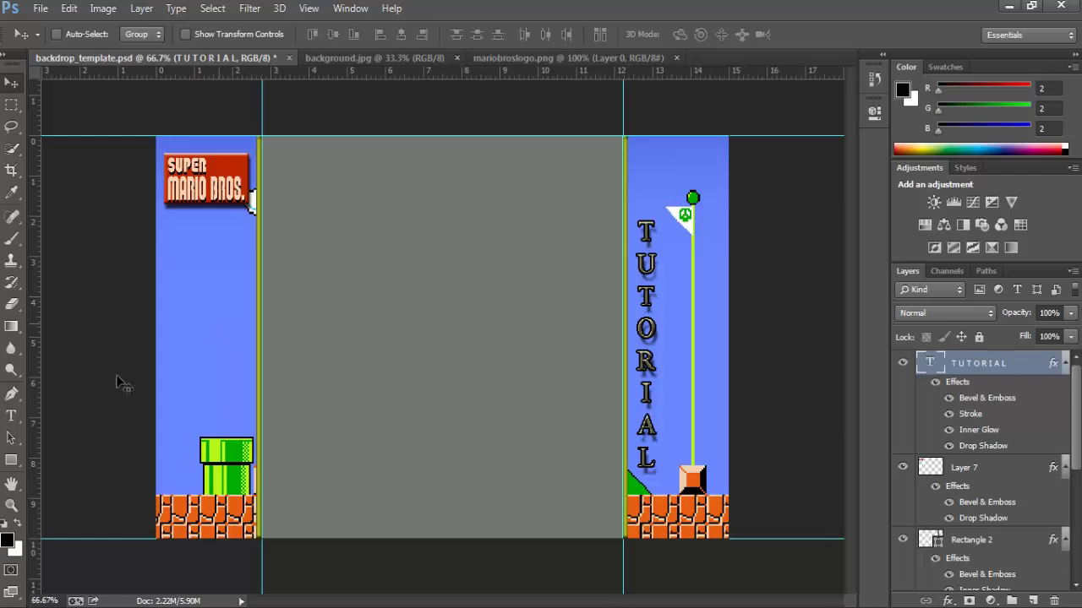
- Create a paragraph text box in the middle of the grey video area containing "World 1-1"
{"action": "left_click", "coordinate": [11, 415]}
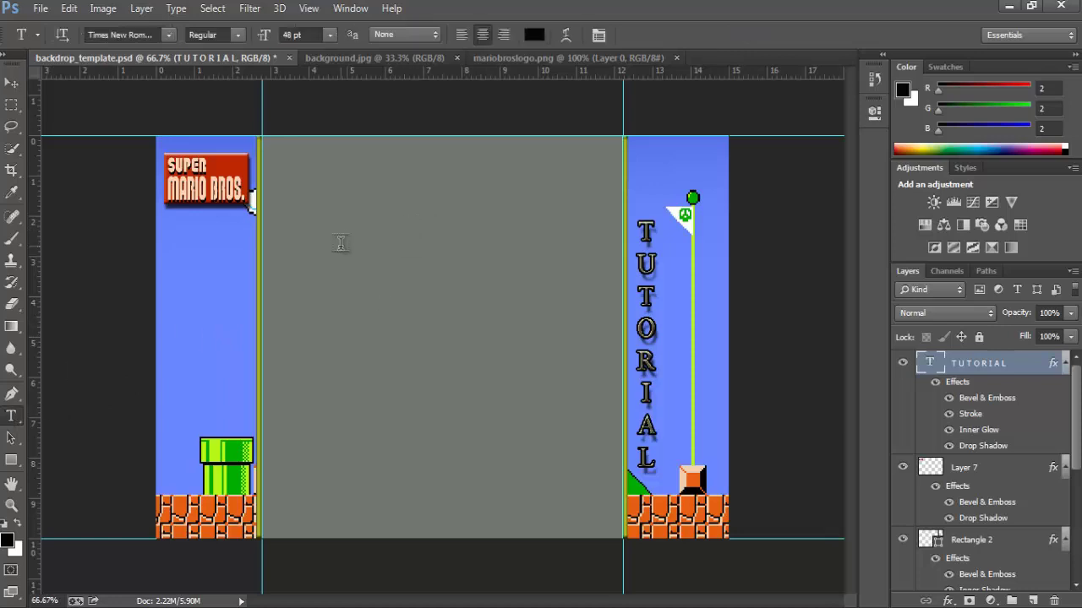
{"action": "left_click_drag", "start_coordinate": [340, 251], "coordinate": [511, 327]}
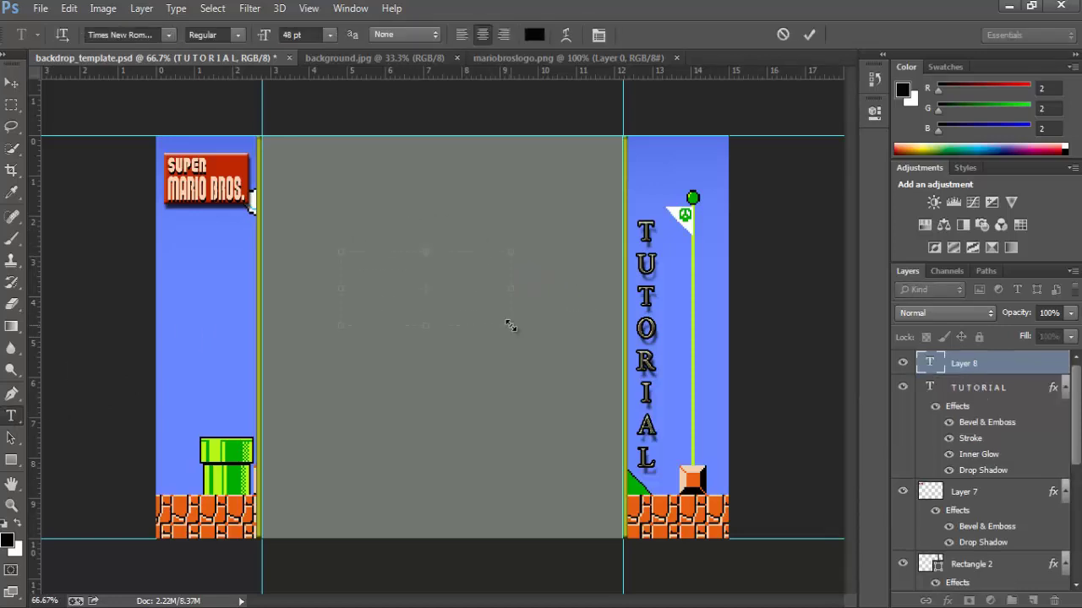
{"action": "type", "text": "World "}
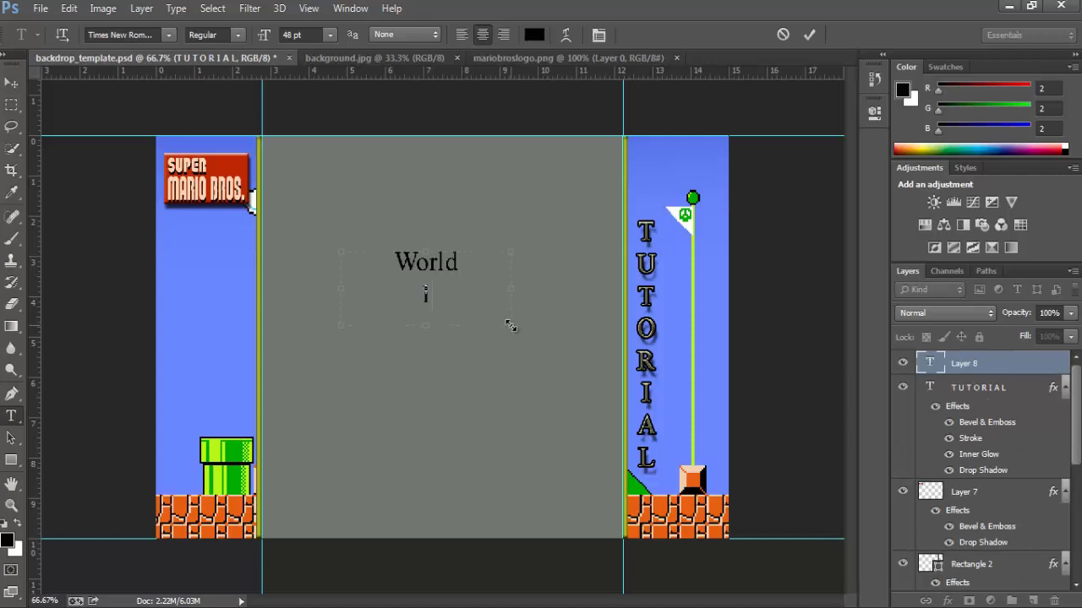
{"action": "type", "text": "1-1"}
{"action": "left_click", "coordinate": [169, 38]}
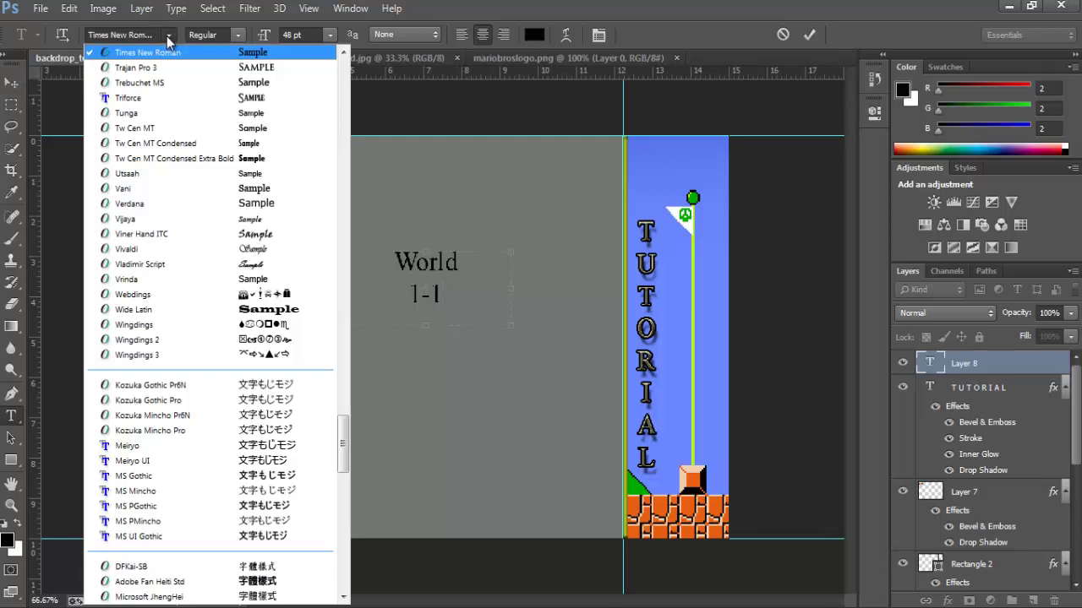
{"action": "left_click", "coordinate": [345, 75]}
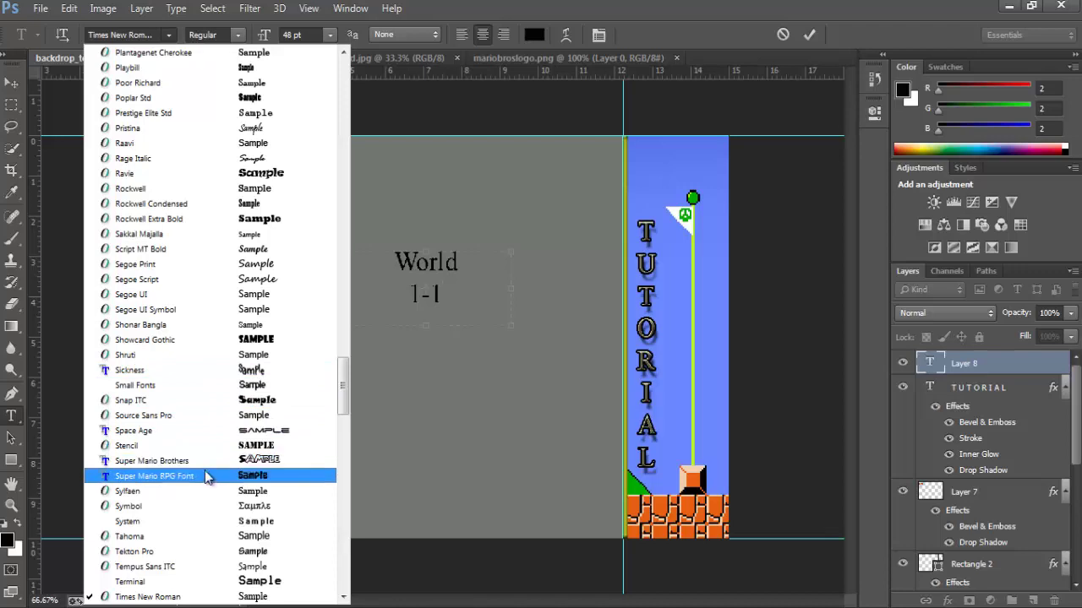
{"action": "left_click", "coordinate": [187, 525]}
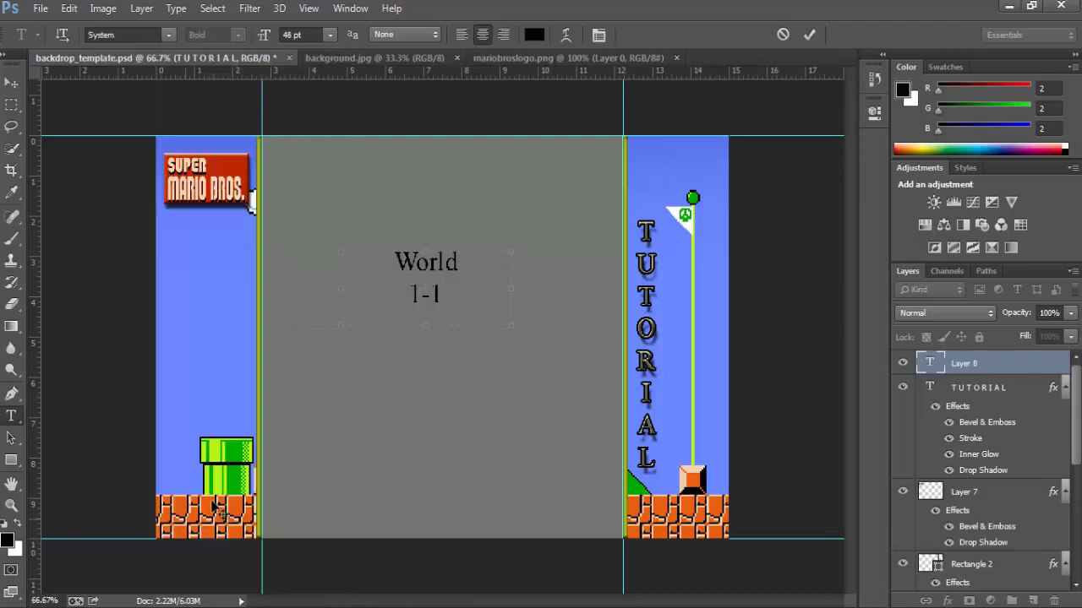
- Set the font of the whole "World 1-1" text to 8BIT WONDER
{"action": "key", "text": "ctrl+a"}
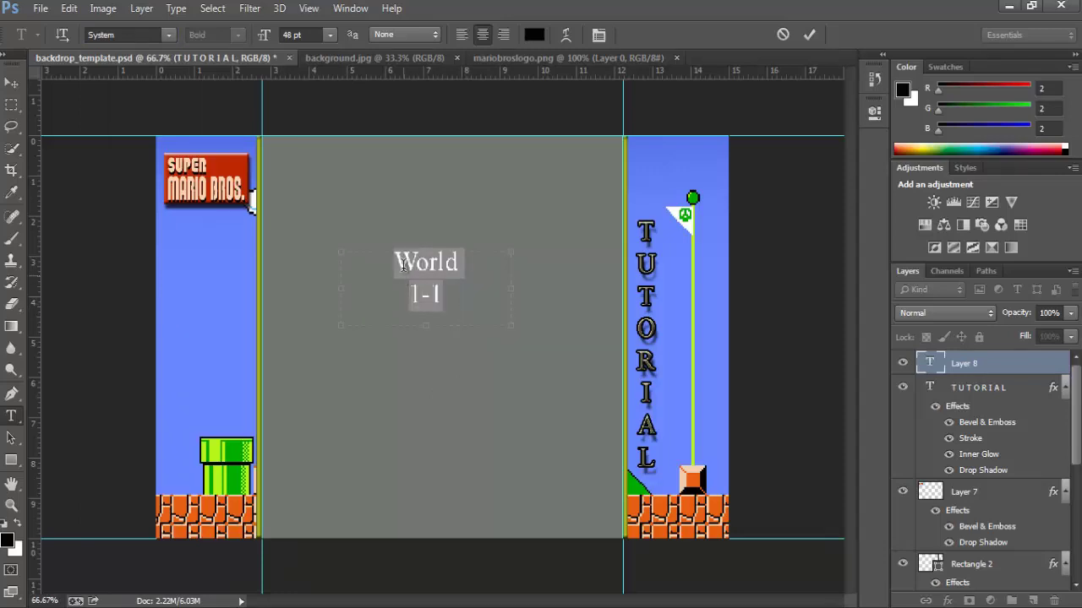
{"action": "left_click", "coordinate": [168, 35]}
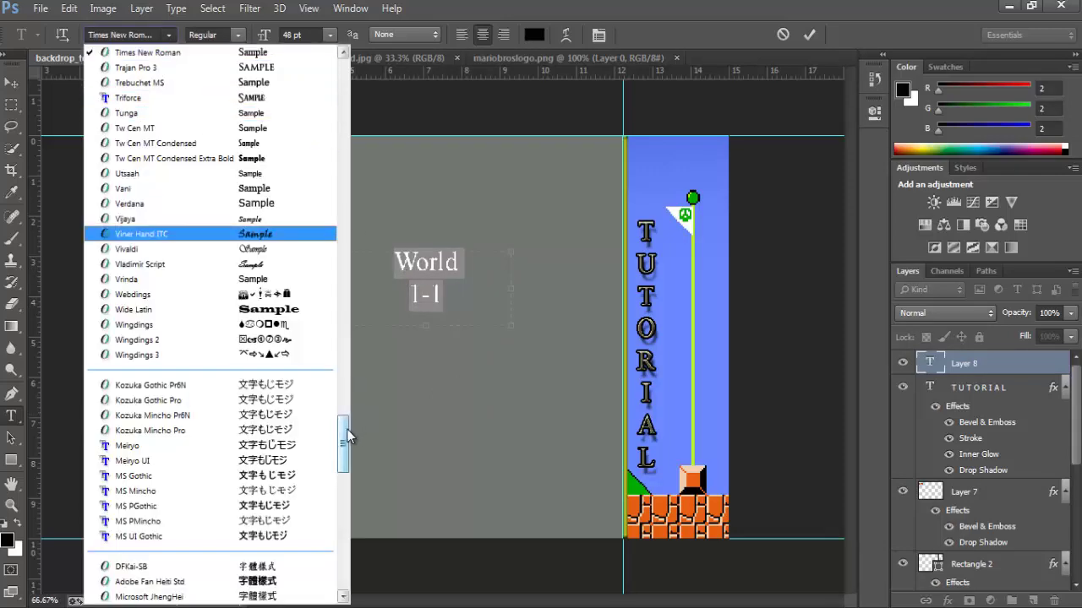
{"action": "left_click_drag", "start_coordinate": [349, 437], "coordinate": [347, 74]}
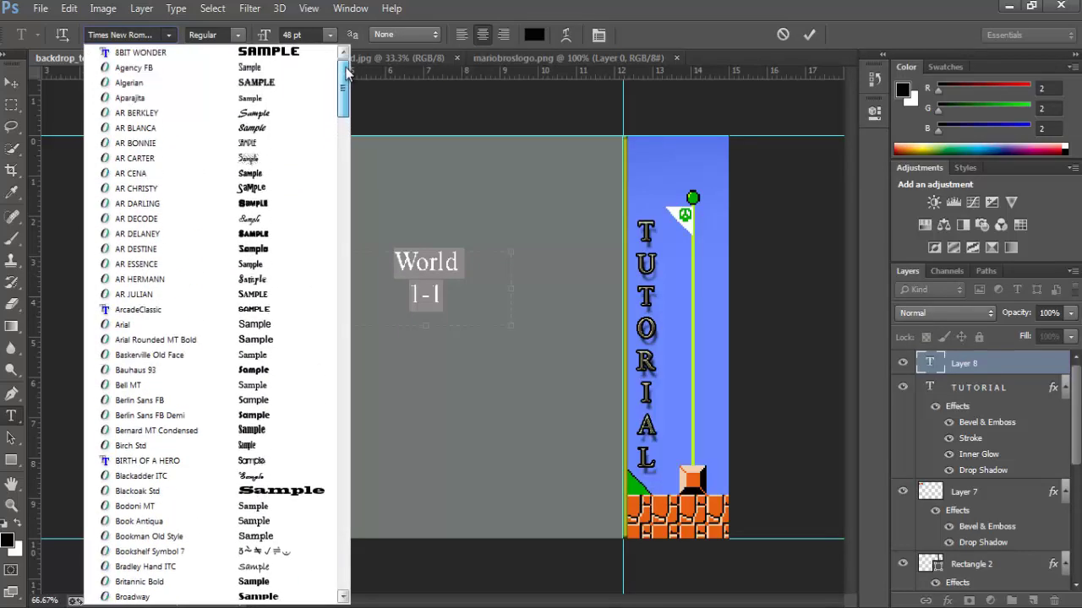
{"action": "left_click", "coordinate": [140, 53]}
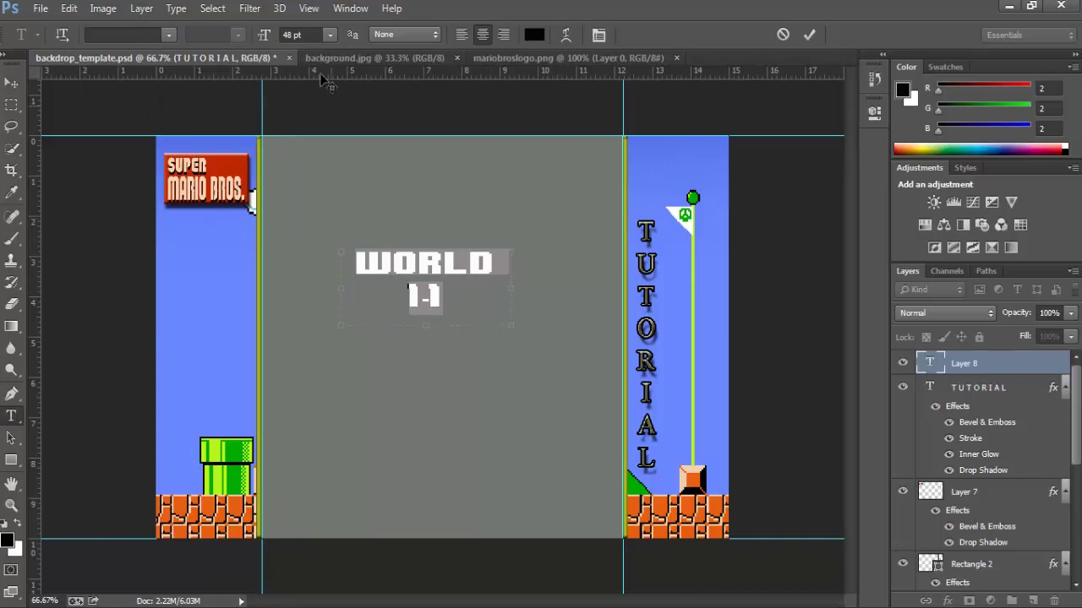
- Set the World 1-1 text to 24 pt and move it onto the left border between the logo and the green pipe
{"action": "left_click", "coordinate": [329, 35]}
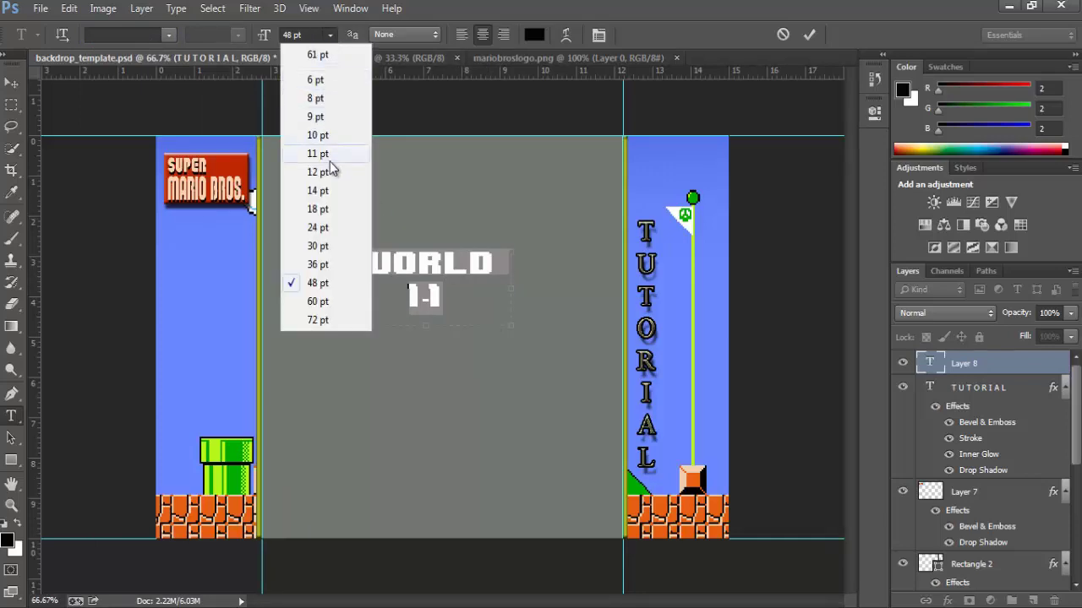
{"action": "left_click", "coordinate": [321, 227]}
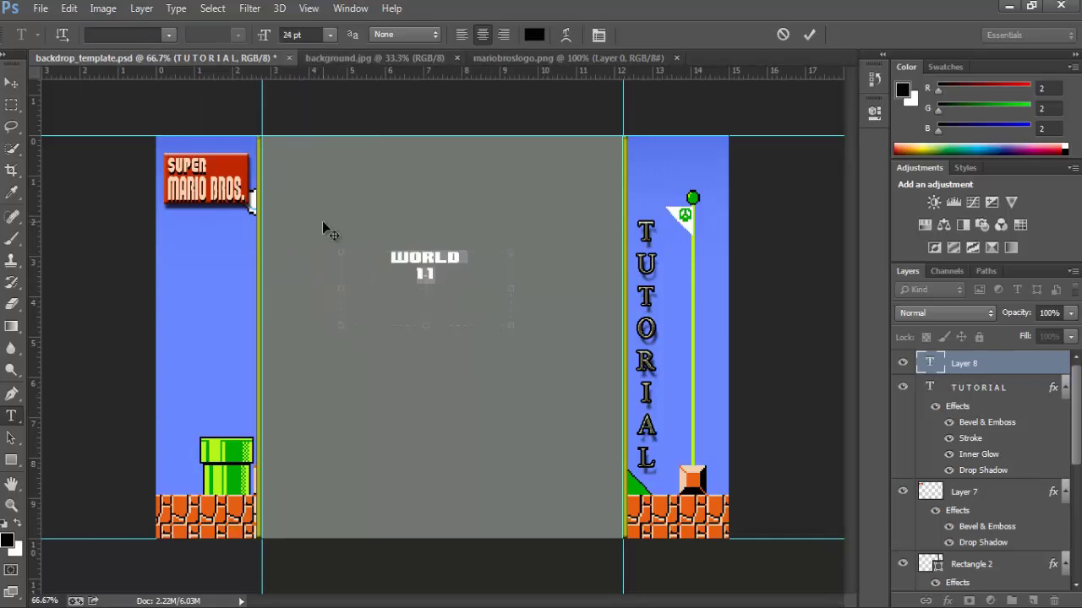
{"action": "left_click", "coordinate": [14, 82]}
{"action": "left_click_drag", "start_coordinate": [419, 264], "coordinate": [202, 308]}
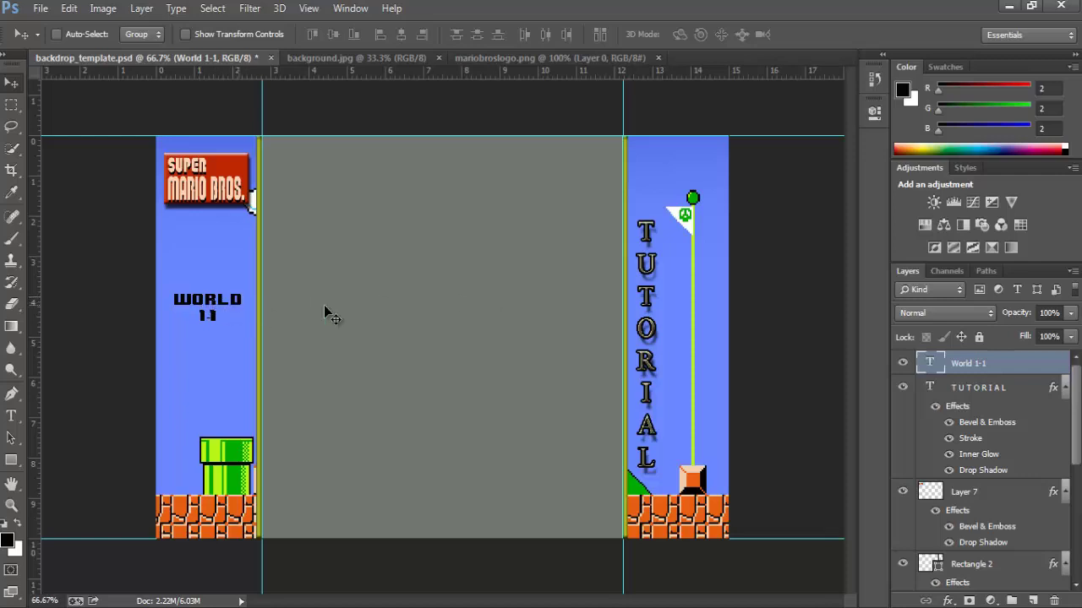
- Add a Bevel & Emboss effect to the World 1-1 text layer, keeping the text in view beside the dialog
{"action": "right_click", "coordinate": [970, 363]}
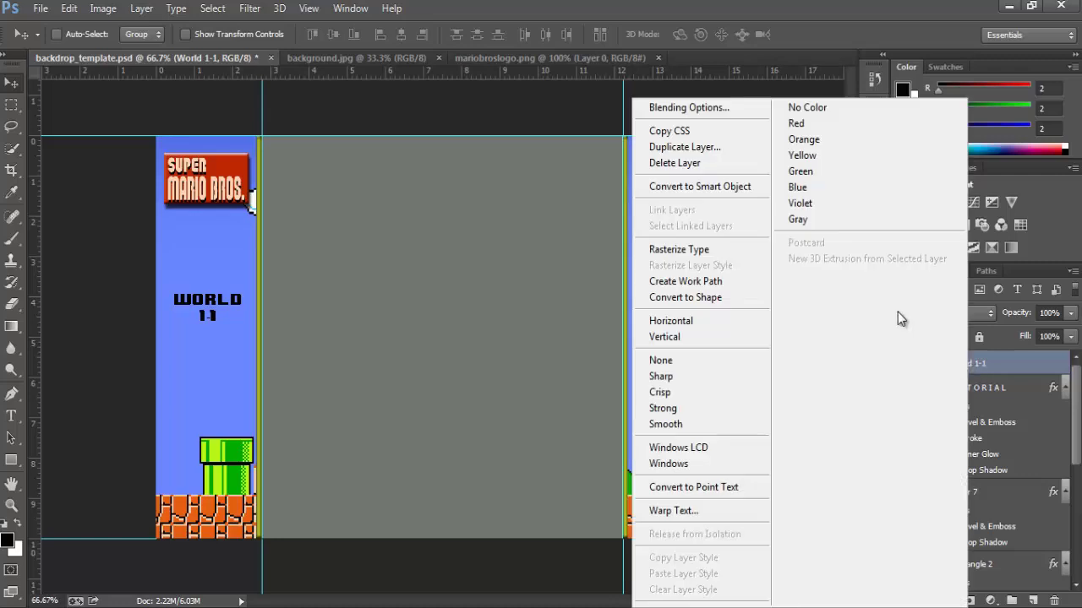
{"action": "left_click", "coordinate": [728, 120]}
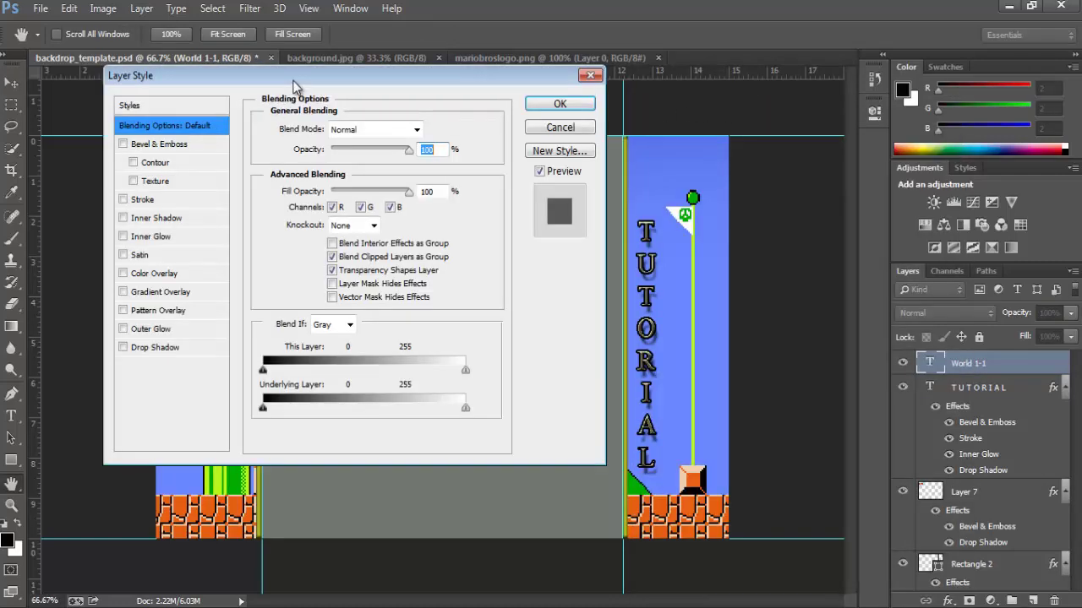
{"action": "left_click_drag", "start_coordinate": [294, 87], "coordinate": [547, 92]}
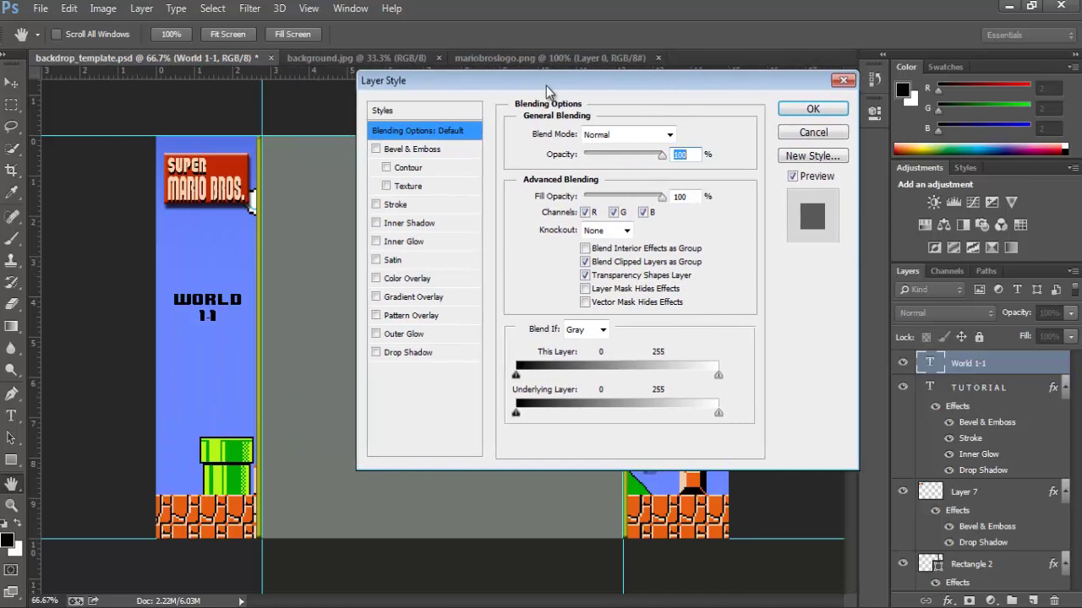
{"action": "left_click", "coordinate": [376, 149]}
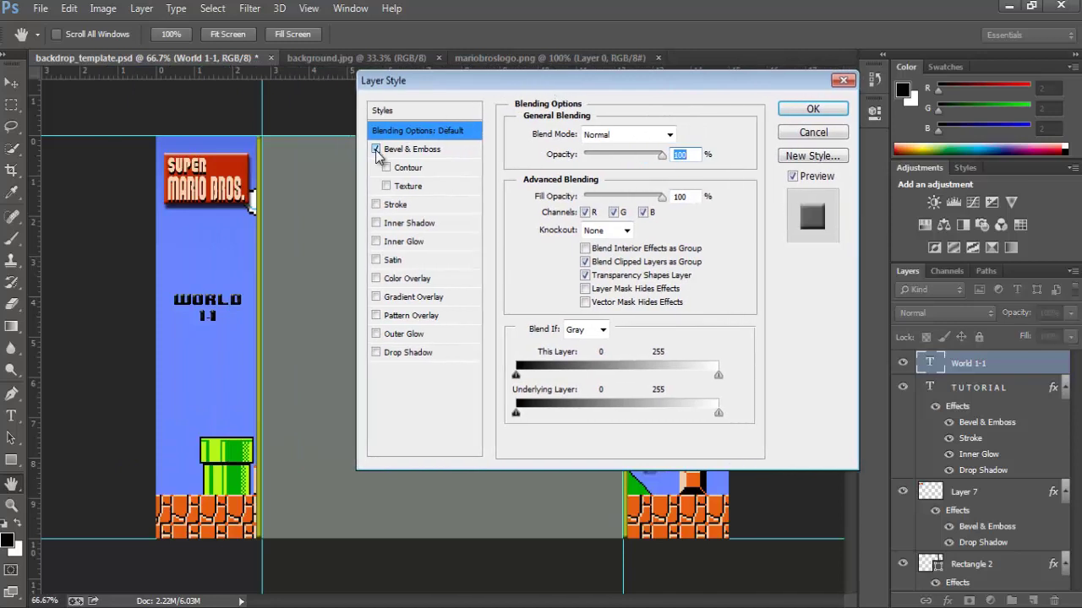
- Try Stroke, Inner Shadow and Inner Glow one at a time on the World 1-1 text, switching each off again
{"action": "left_click", "coordinate": [376, 205]}
{"action": "left_click", "coordinate": [376, 206]}
{"action": "left_click", "coordinate": [377, 224]}
{"action": "left_click", "coordinate": [376, 223]}
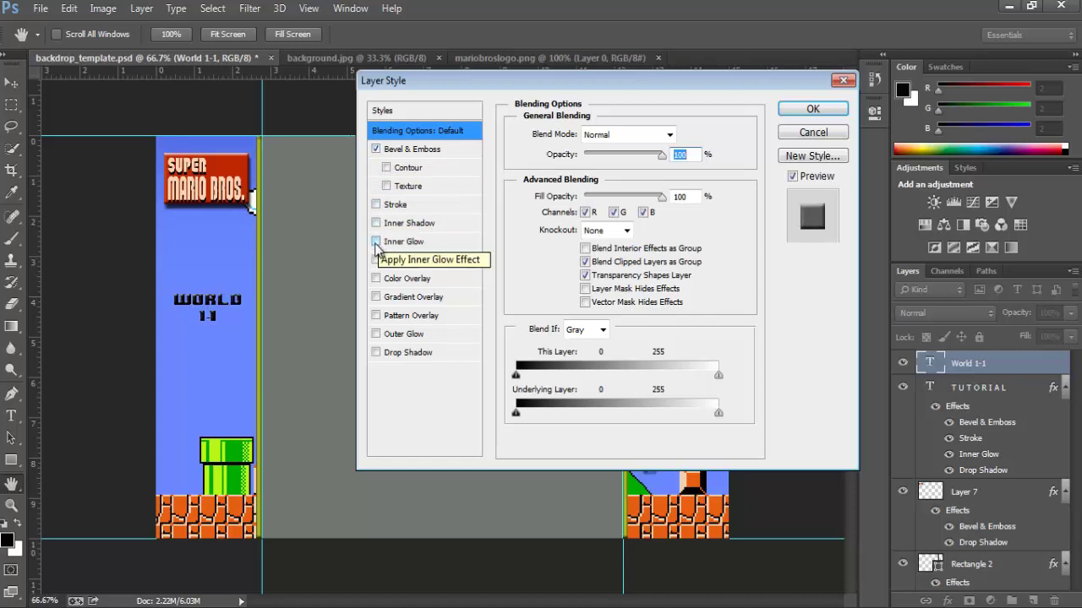
{"action": "left_click", "coordinate": [376, 242]}
{"action": "left_click", "coordinate": [376, 243]}
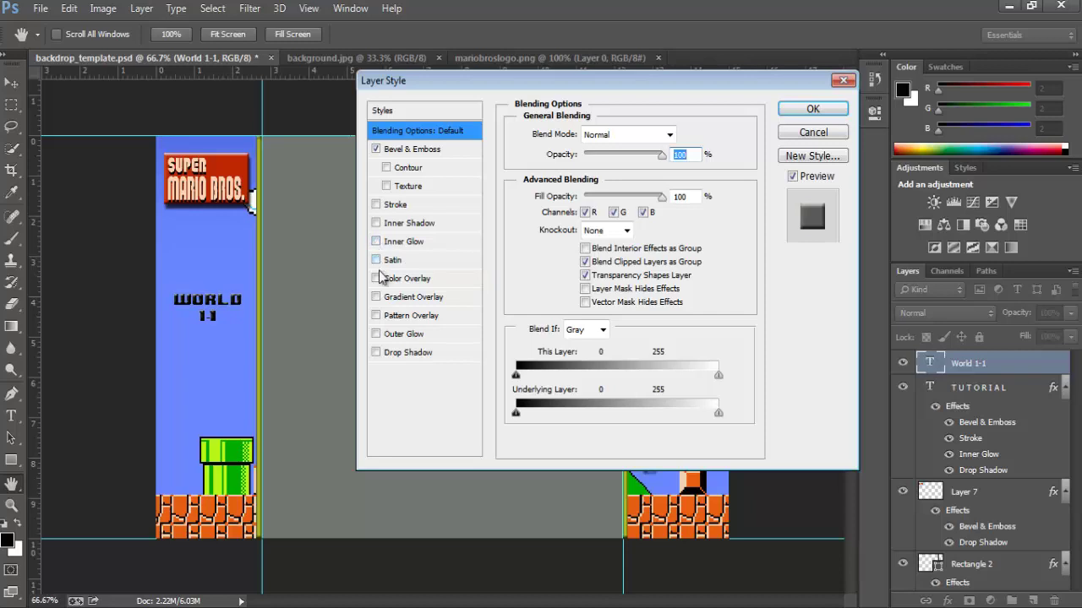
- Add a Drop Shadow to the World 1-1 text and apply the layer style
{"action": "left_click", "coordinate": [376, 353]}
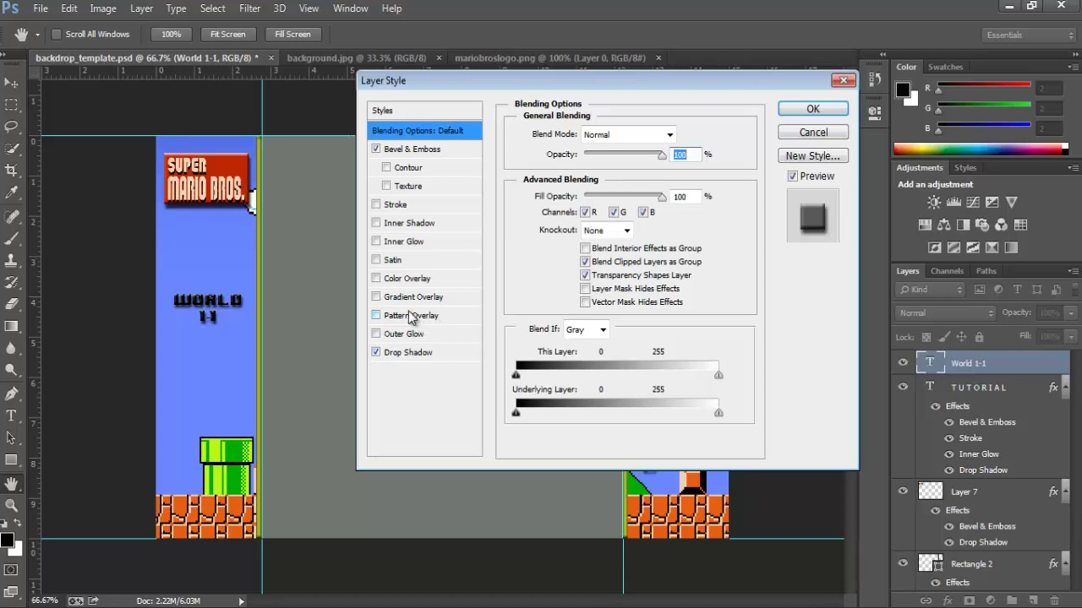
{"action": "left_click", "coordinate": [812, 110]}
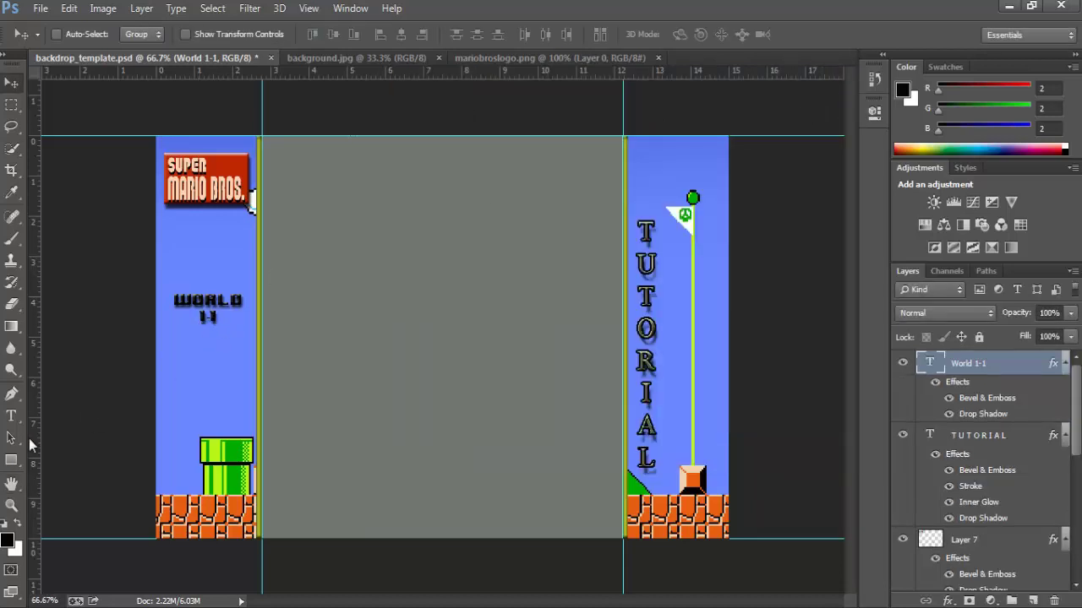
- Change the colour of the whole World 1-1 text to dark red, #550909
{"action": "left_click", "coordinate": [11, 415]}
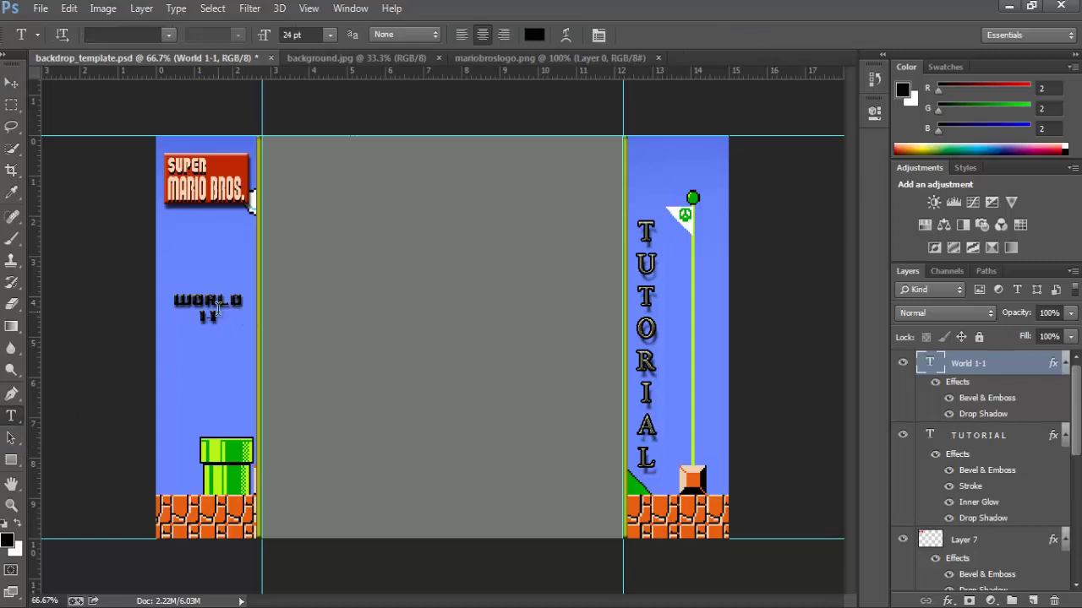
{"action": "left_click", "coordinate": [212, 312]}
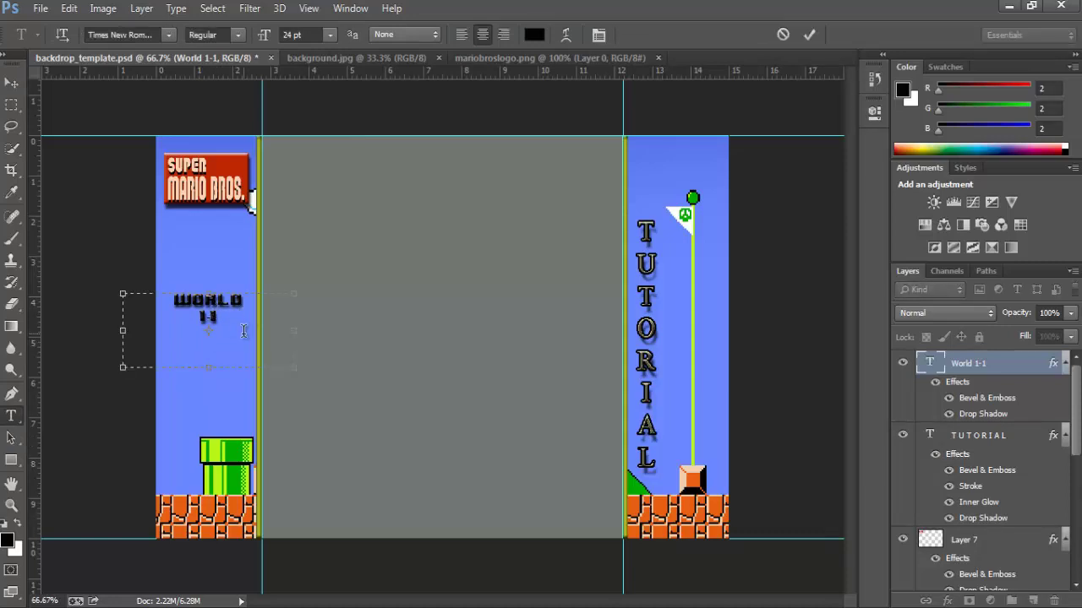
{"action": "left_click_drag", "start_coordinate": [235, 322], "coordinate": [172, 298]}
{"action": "left_click", "coordinate": [533, 35]}
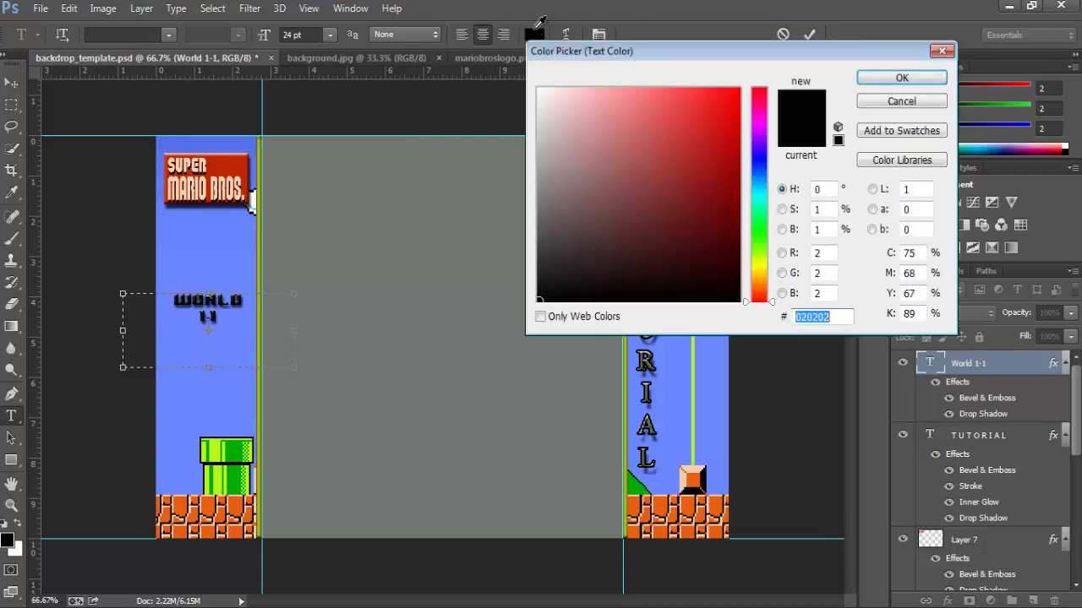
{"action": "left_click_drag", "start_coordinate": [704, 165], "coordinate": [671, 186]}
{"action": "left_click", "coordinate": [655, 217]}
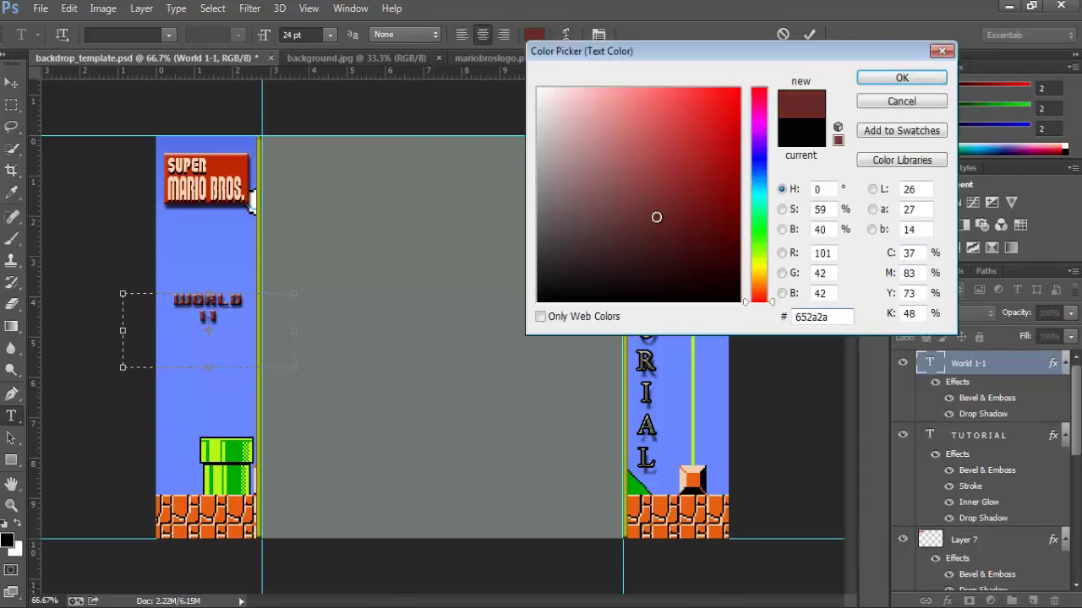
{"action": "left_click", "coordinate": [698, 262]}
{"action": "left_click", "coordinate": [718, 241]}
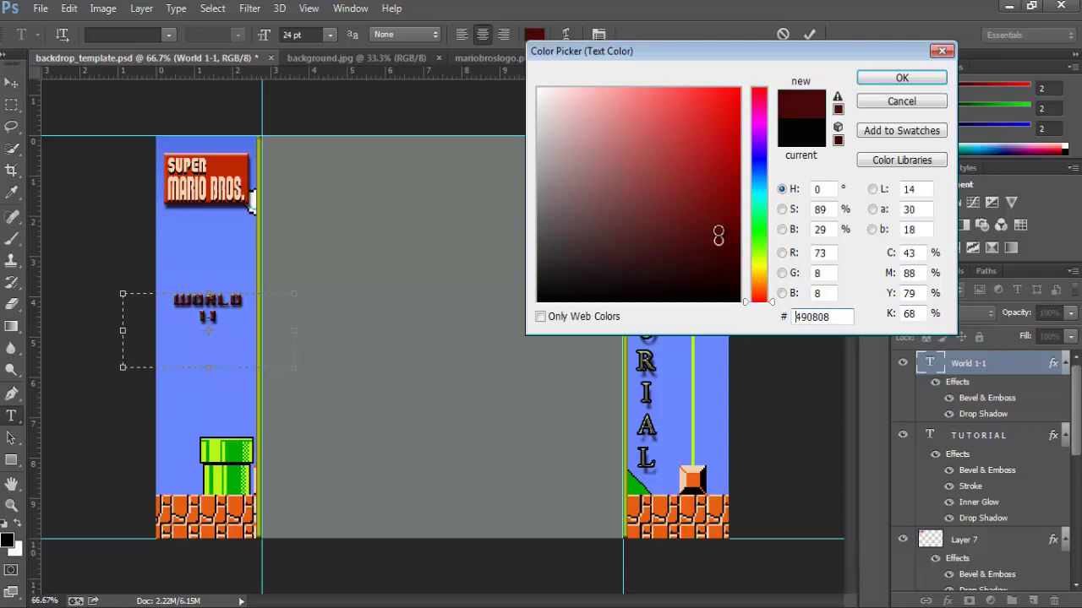
{"action": "left_click", "coordinate": [719, 230]}
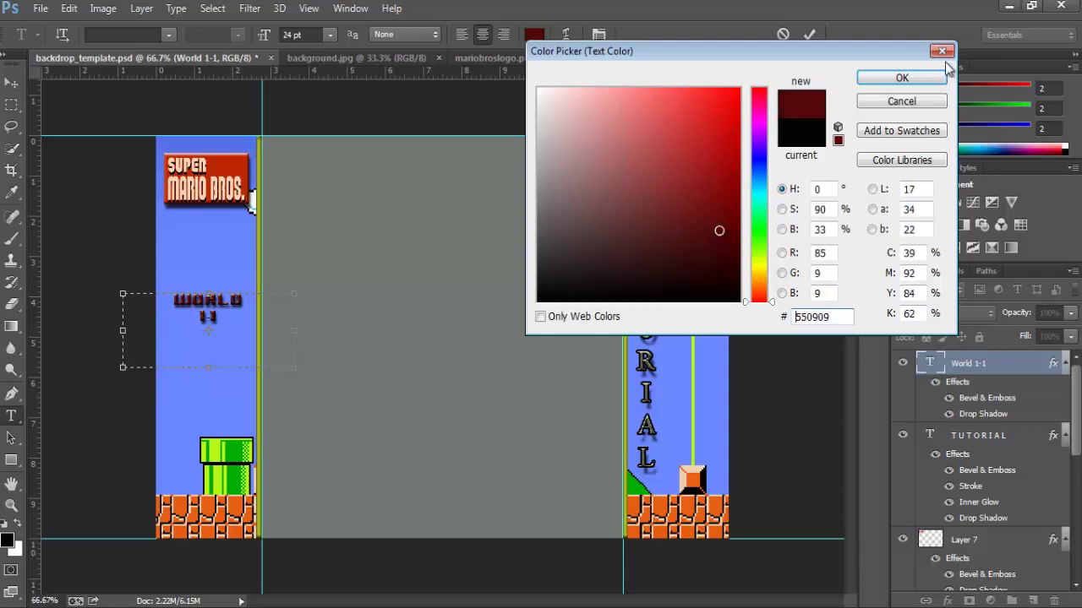
{"action": "left_click", "coordinate": [921, 78]}
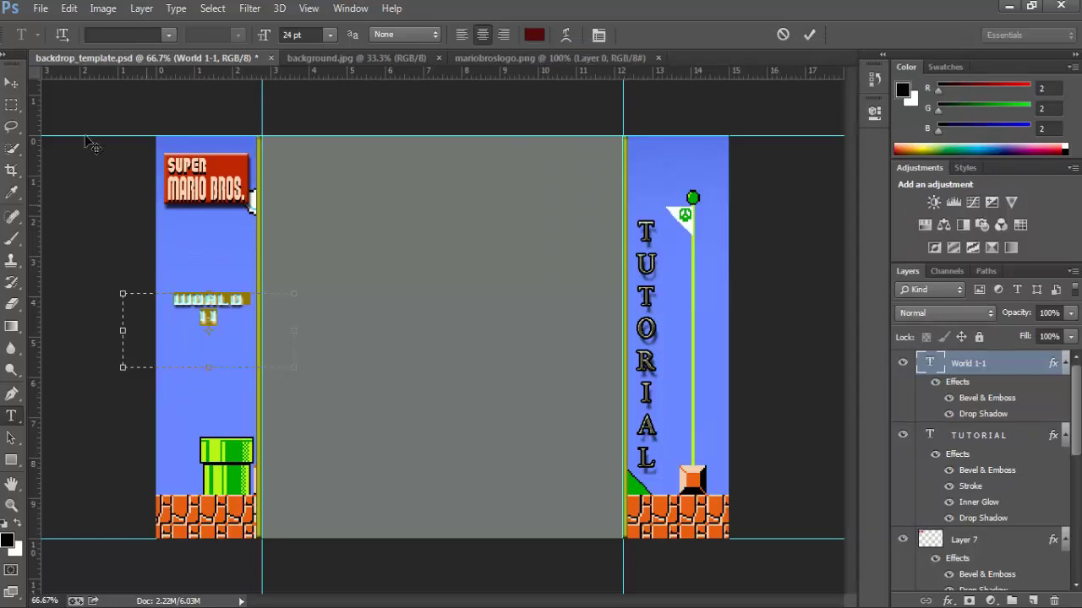
{"action": "left_click", "coordinate": [12, 82]}
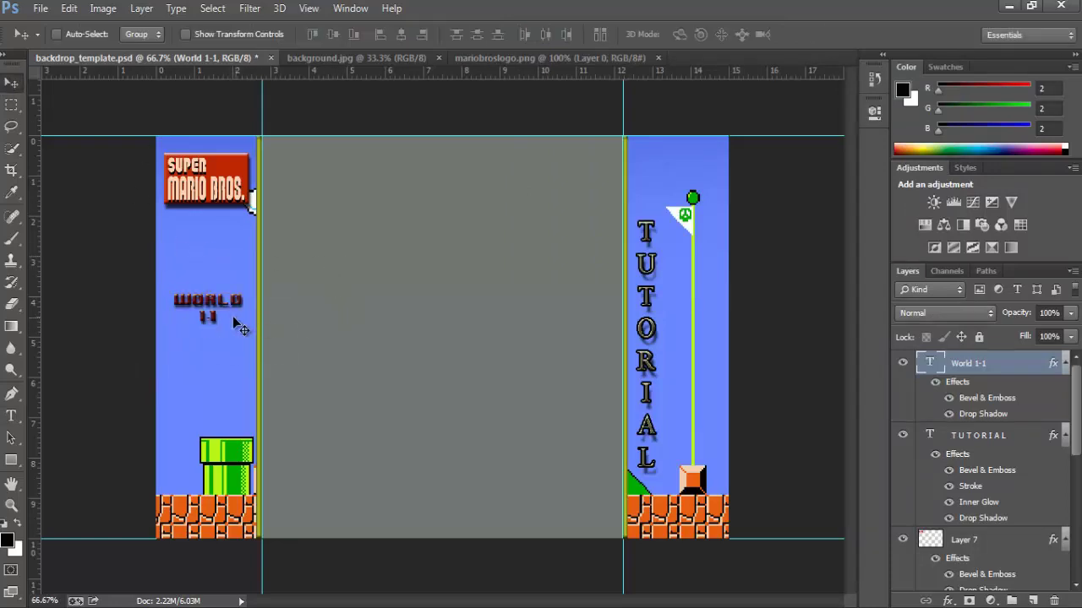
- Add a Stroke effect to the World 1-1 text layer
{"action": "right_click", "coordinate": [955, 366]}
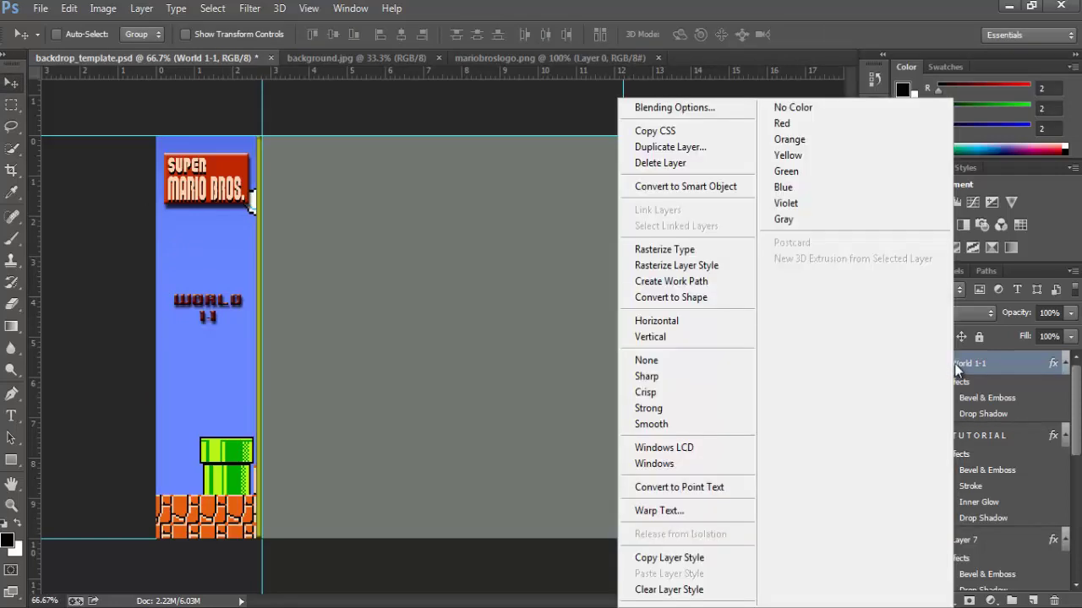
{"action": "left_click", "coordinate": [699, 110]}
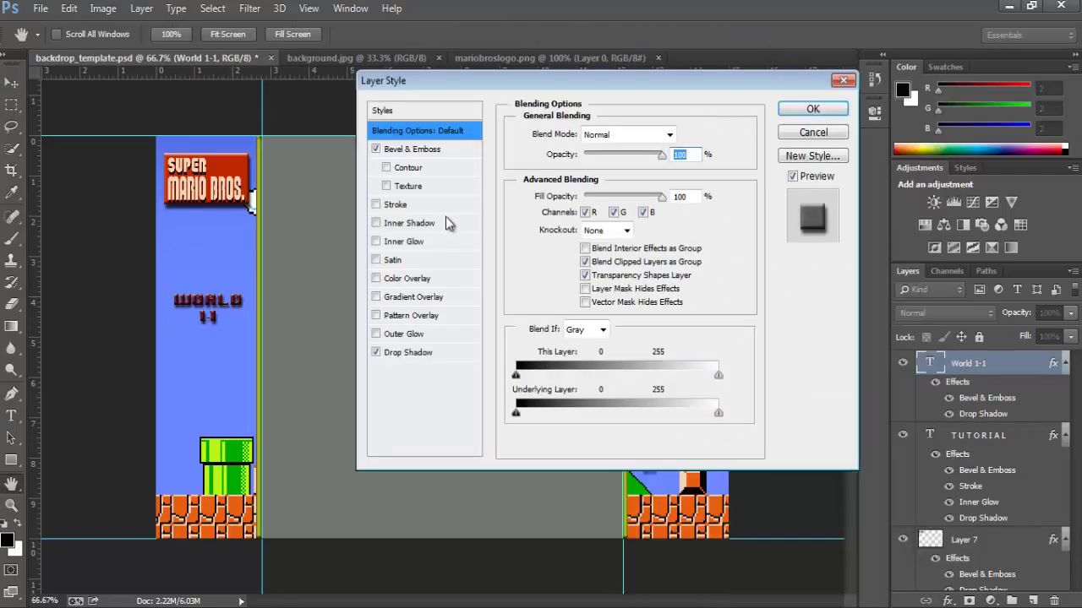
{"action": "left_click", "coordinate": [376, 205]}
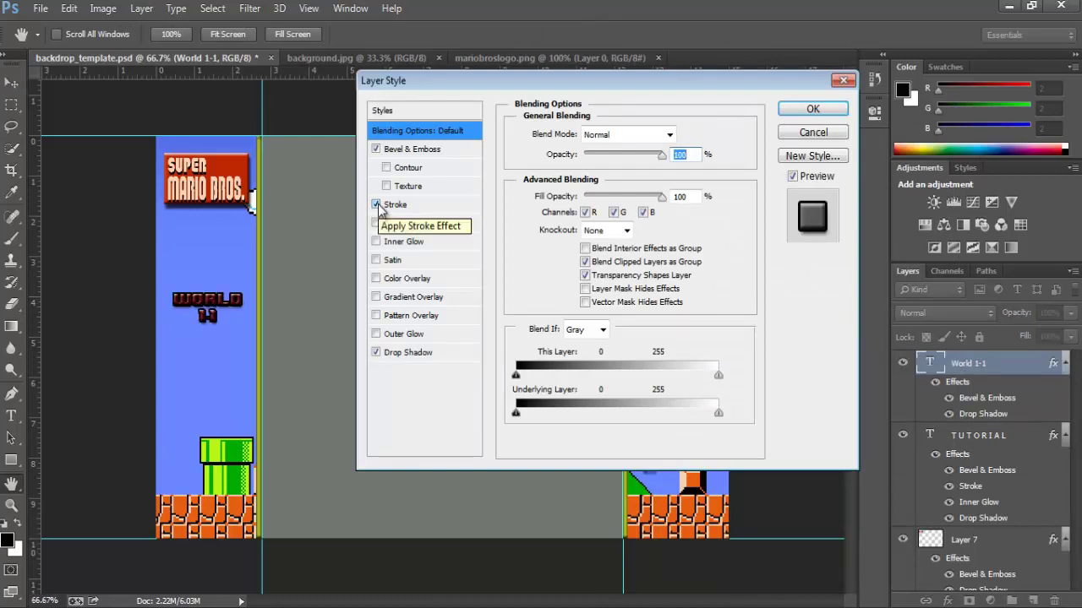
{"action": "left_click", "coordinate": [813, 110]}
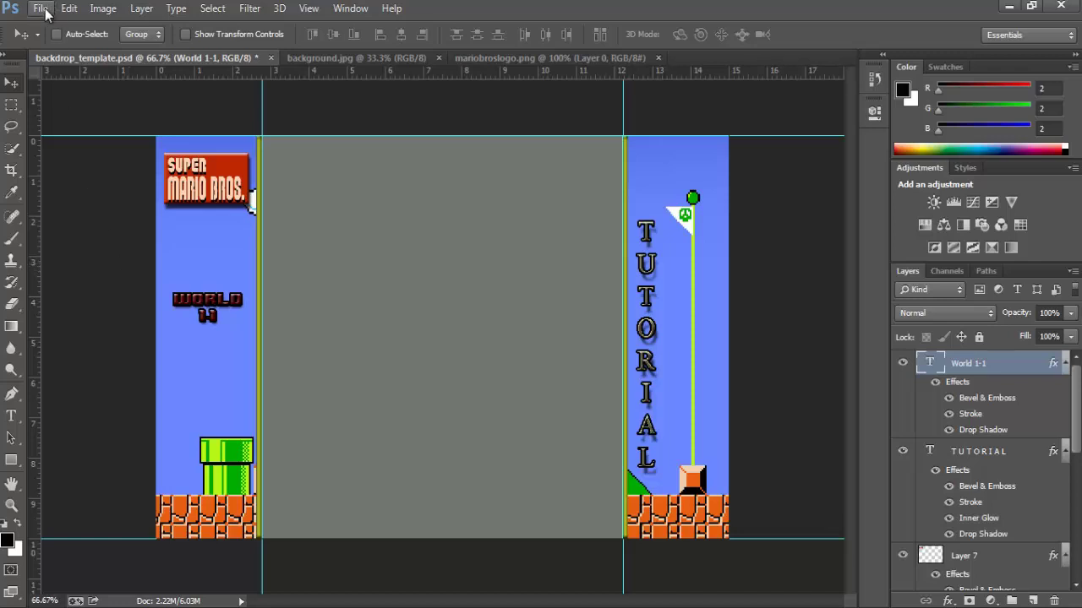
- Save a PNG copy of the backdrop as world11 in the Tutorials folder, with Smallest / Slow compression and no interlacing
{"action": "left_click", "coordinate": [41, 8]}
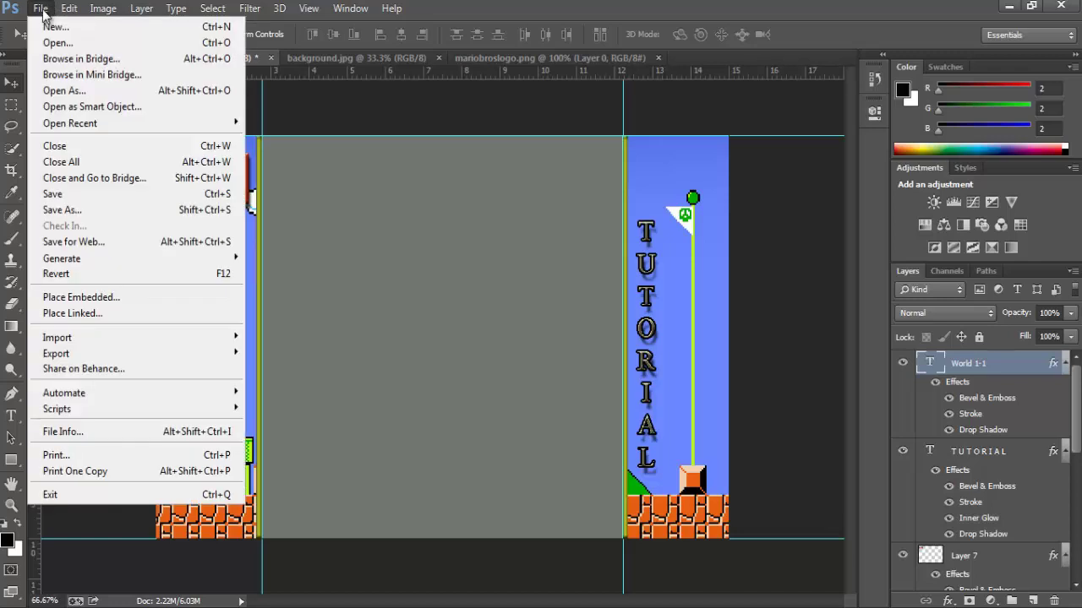
{"action": "left_click", "coordinate": [84, 211]}
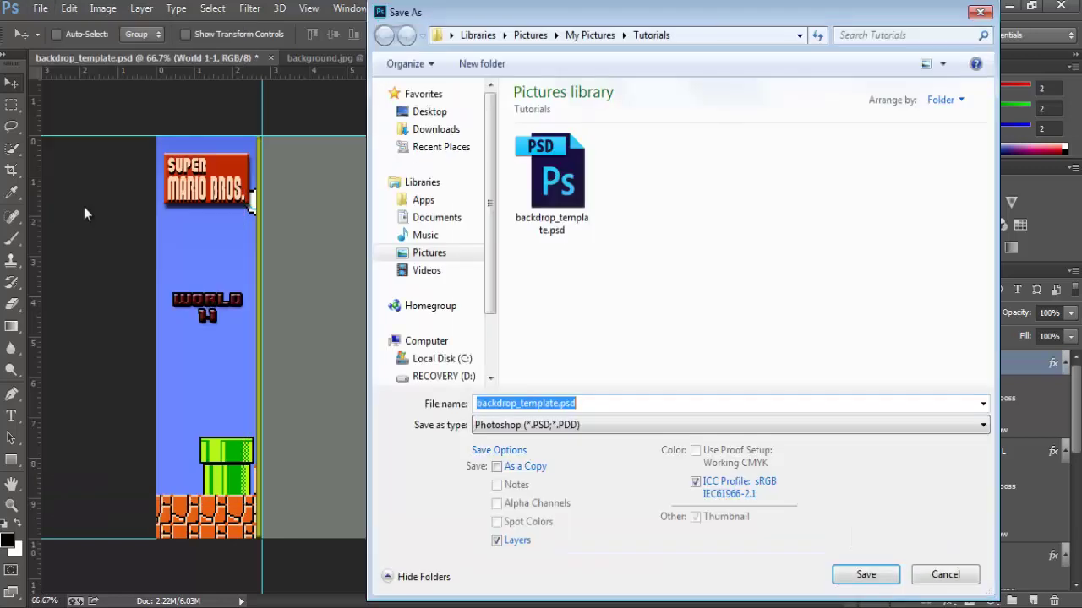
{"action": "left_click", "coordinate": [594, 403]}
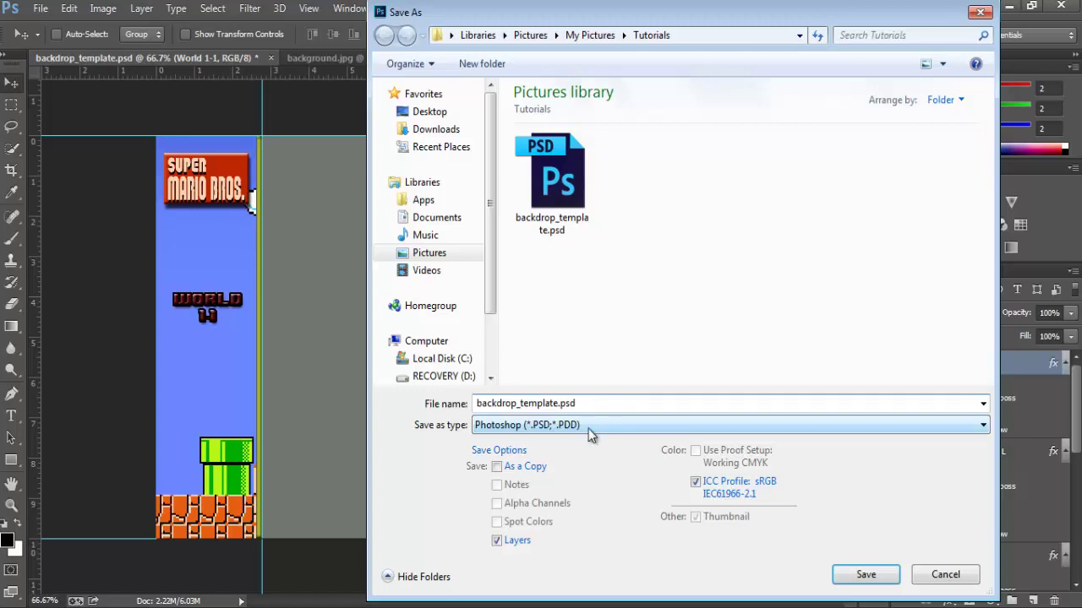
{"action": "left_click", "coordinate": [588, 427]}
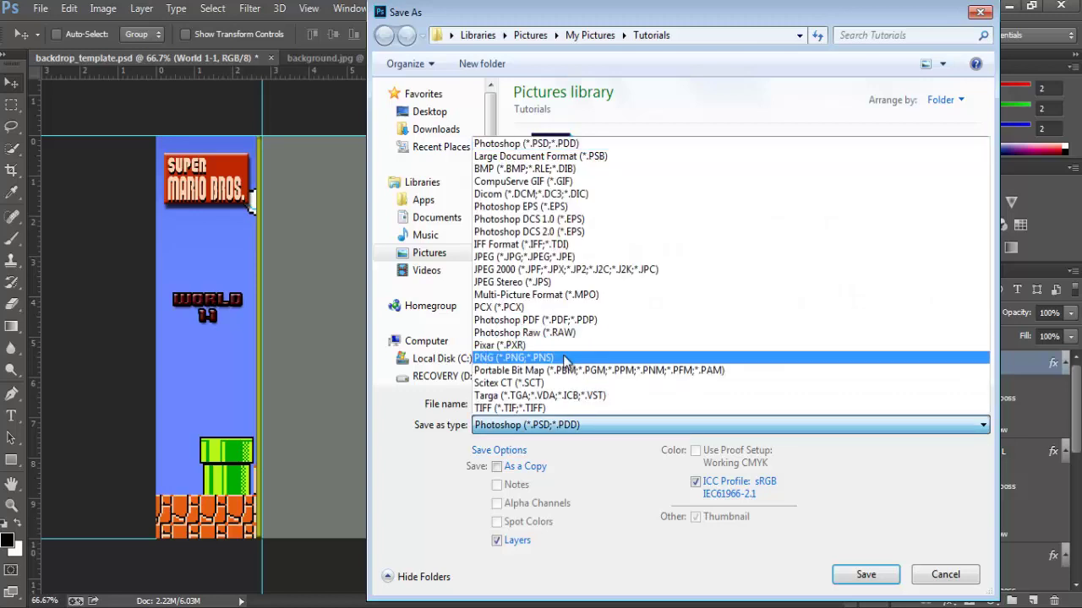
{"action": "left_click", "coordinate": [566, 360]}
{"action": "double_click", "coordinate": [539, 399]}
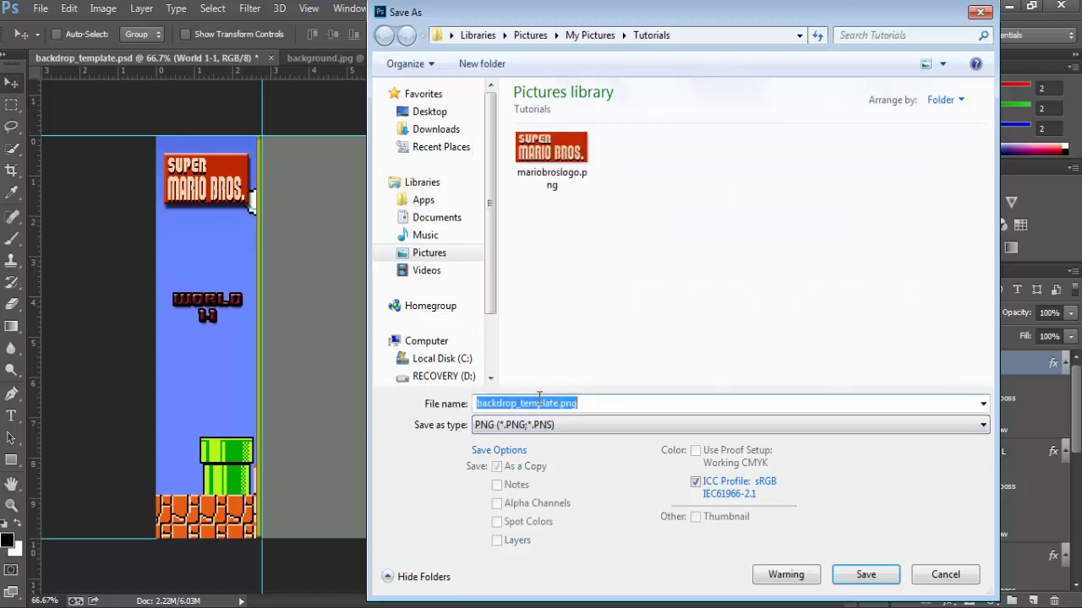
{"action": "type", "text": "world1"}
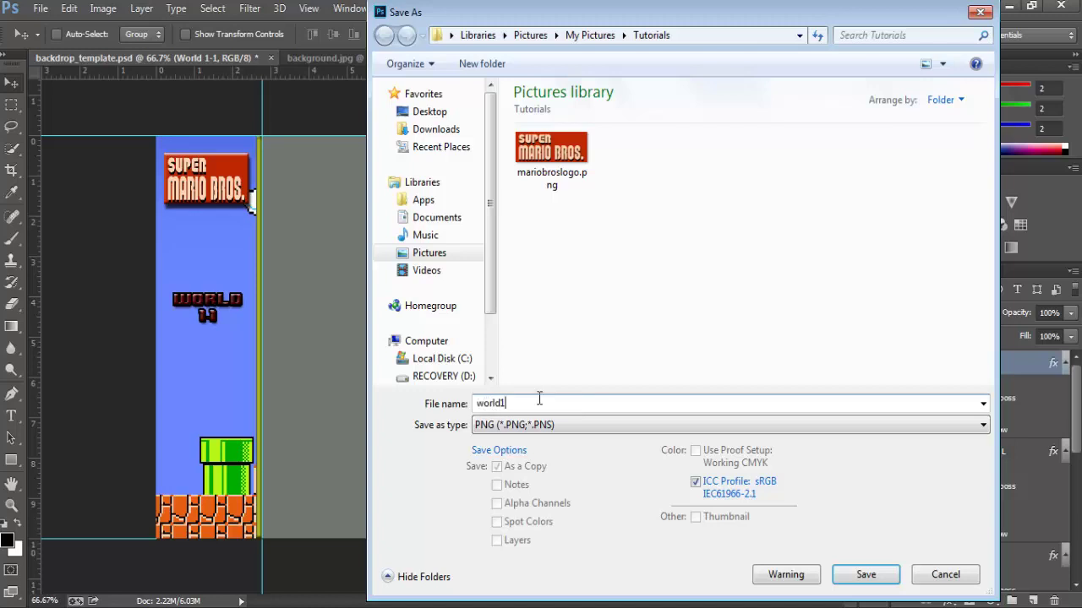
{"action": "type", "text": "1"}
{"action": "left_click", "coordinate": [866, 576]}
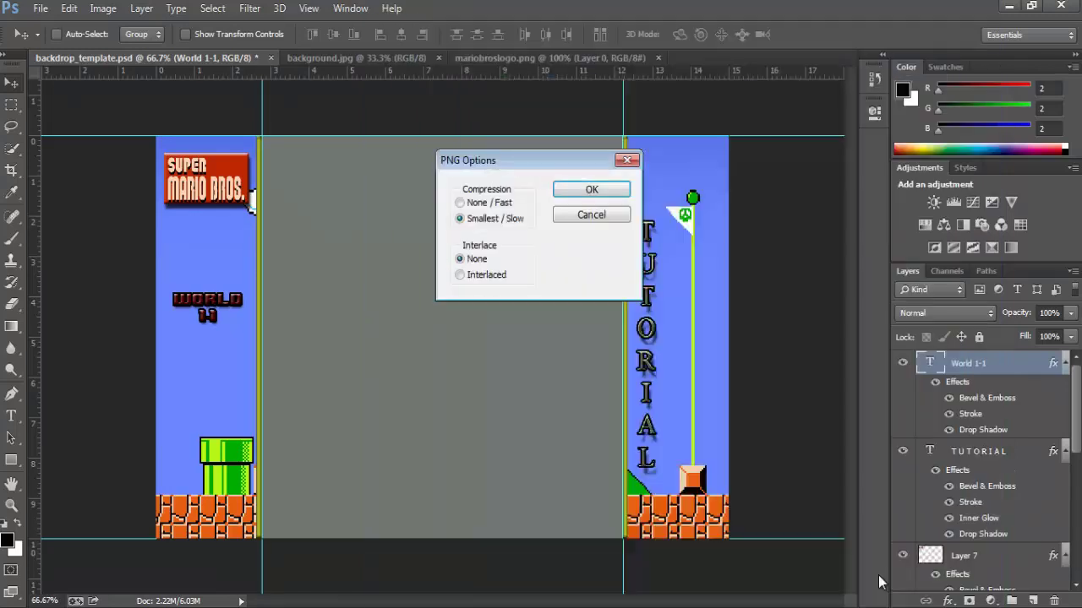
{"action": "left_click", "coordinate": [584, 189]}
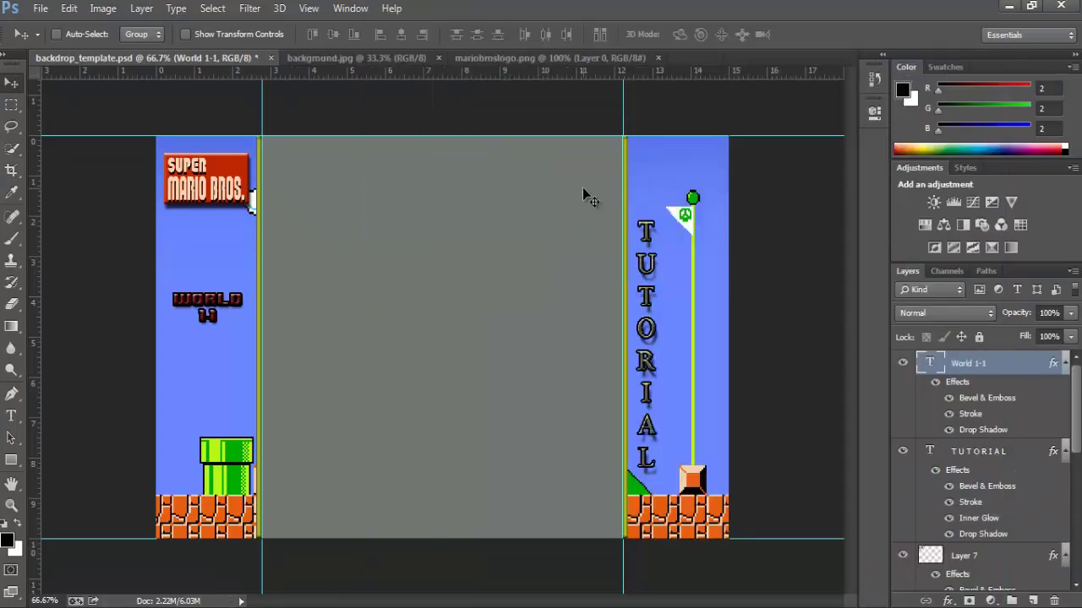
- Change the level text under the logo to read World 1-2
{"action": "left_click", "coordinate": [12, 419]}
{"action": "left_click", "coordinate": [213, 316]}
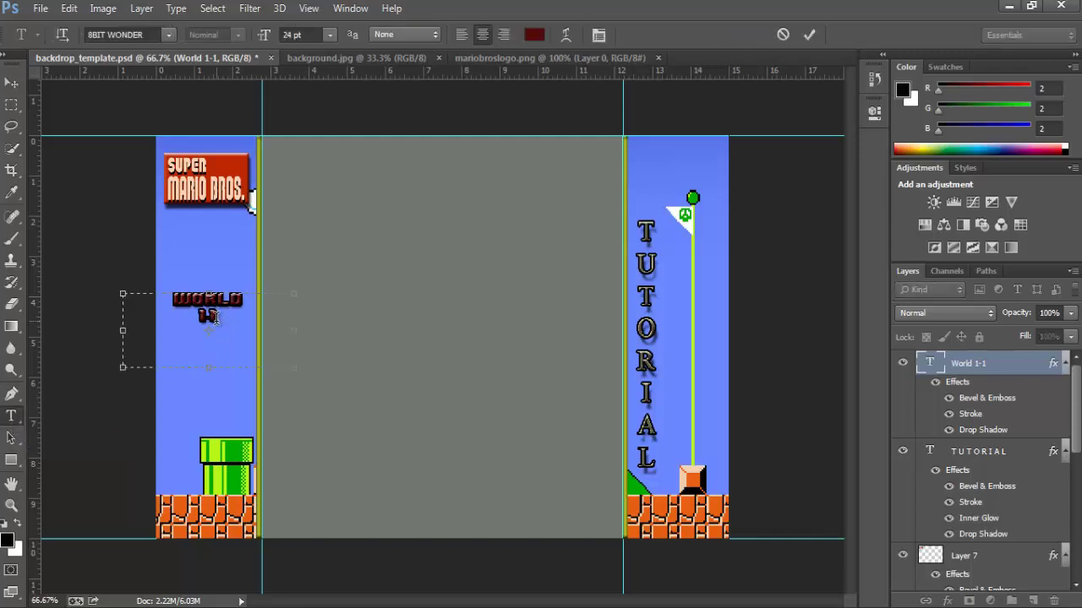
{"action": "key", "text": "BackSpace"}
{"action": "type", "text": "2"}
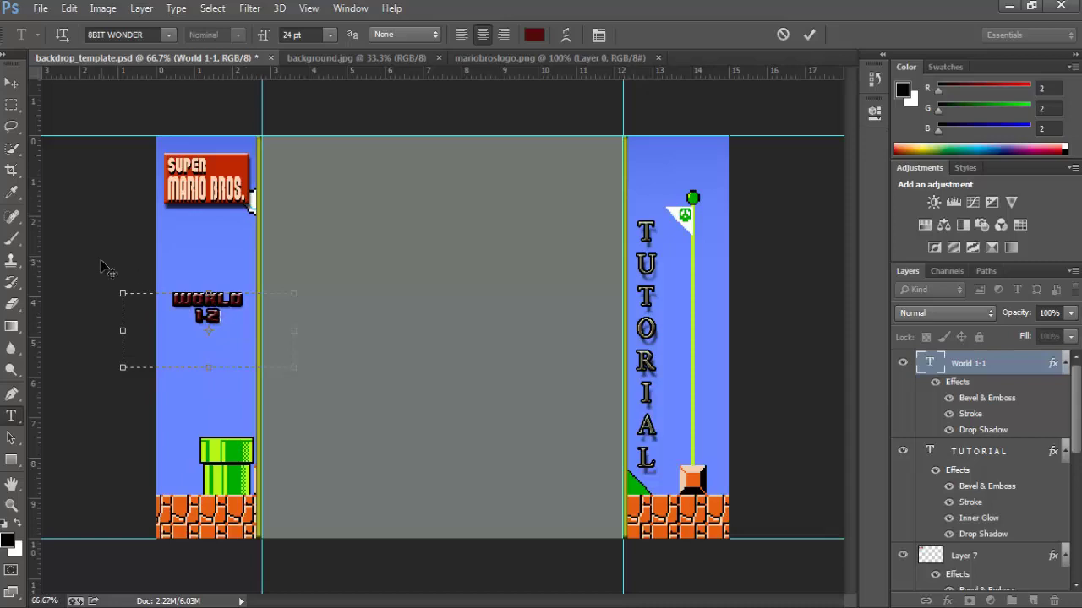
- Save a PNG copy of the World 1-2 backdrop as world12 in the Tutorials folder, with Smallest / Slow compression and no interlacing
{"action": "left_click", "coordinate": [40, 8]}
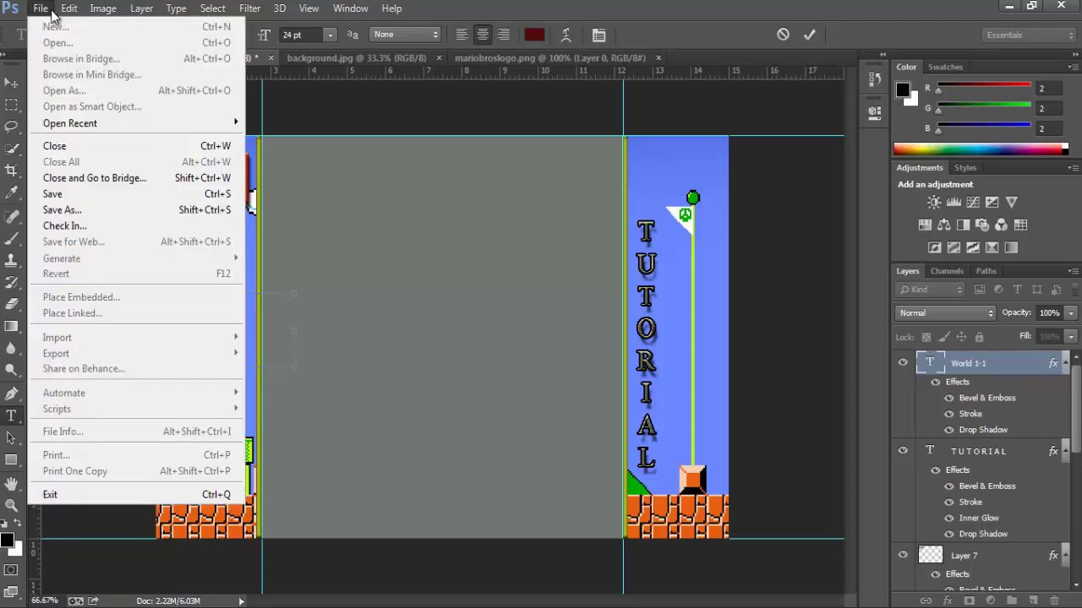
{"action": "mouse_move", "coordinate": [68, 8]}
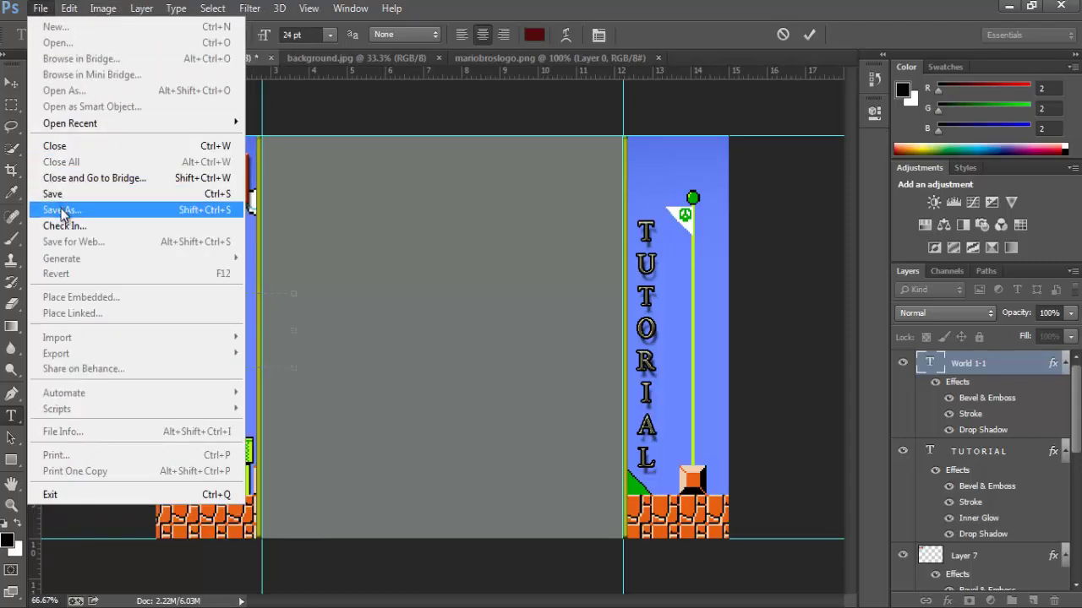
{"action": "left_click", "coordinate": [61, 213]}
{"action": "left_click", "coordinate": [561, 403]}
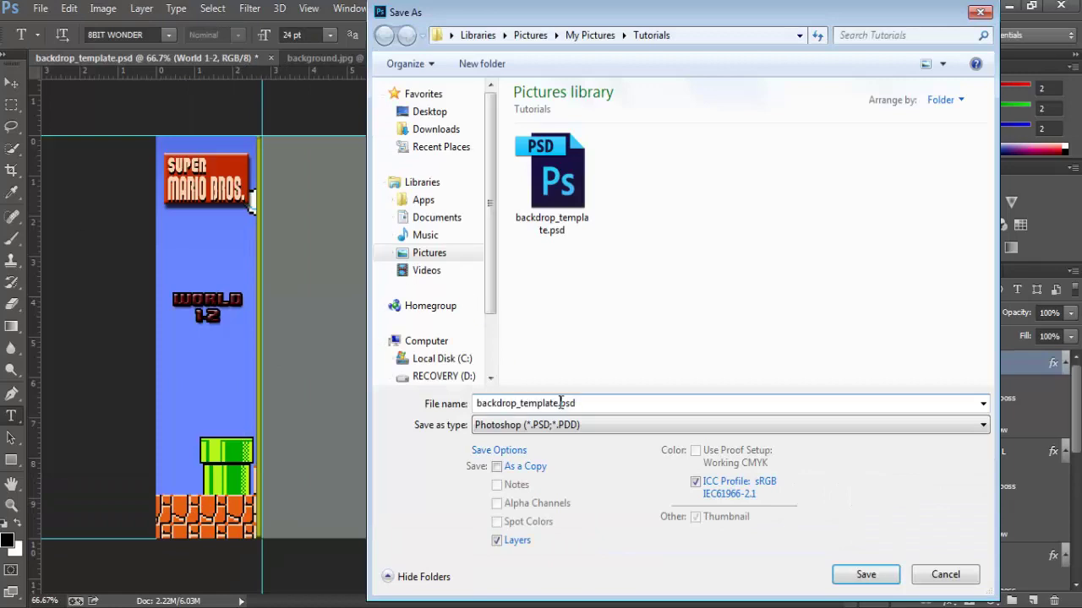
{"action": "left_click", "coordinate": [639, 428]}
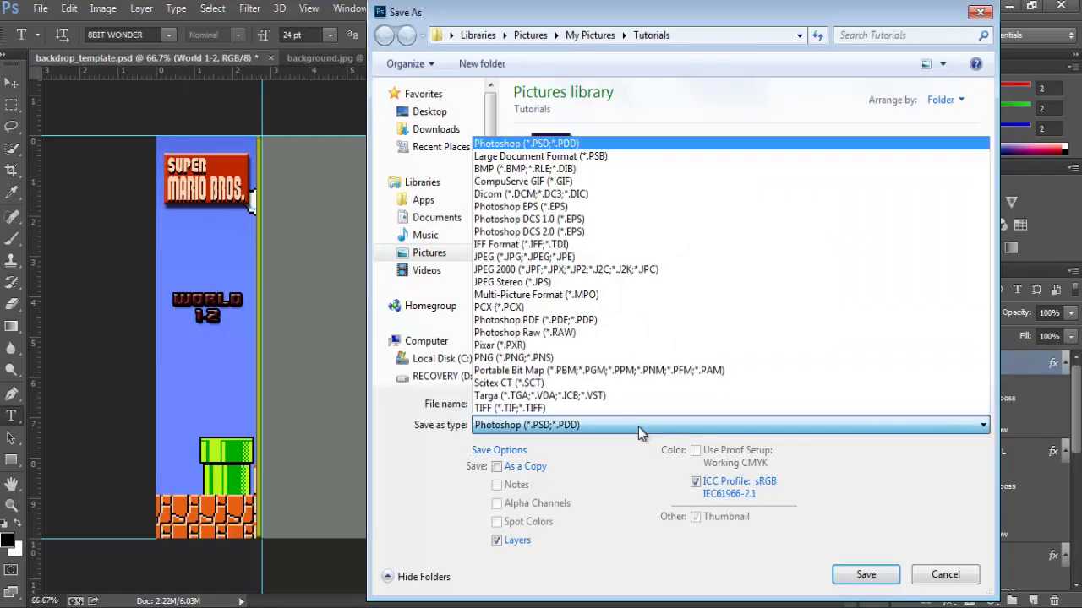
{"action": "left_click", "coordinate": [578, 358]}
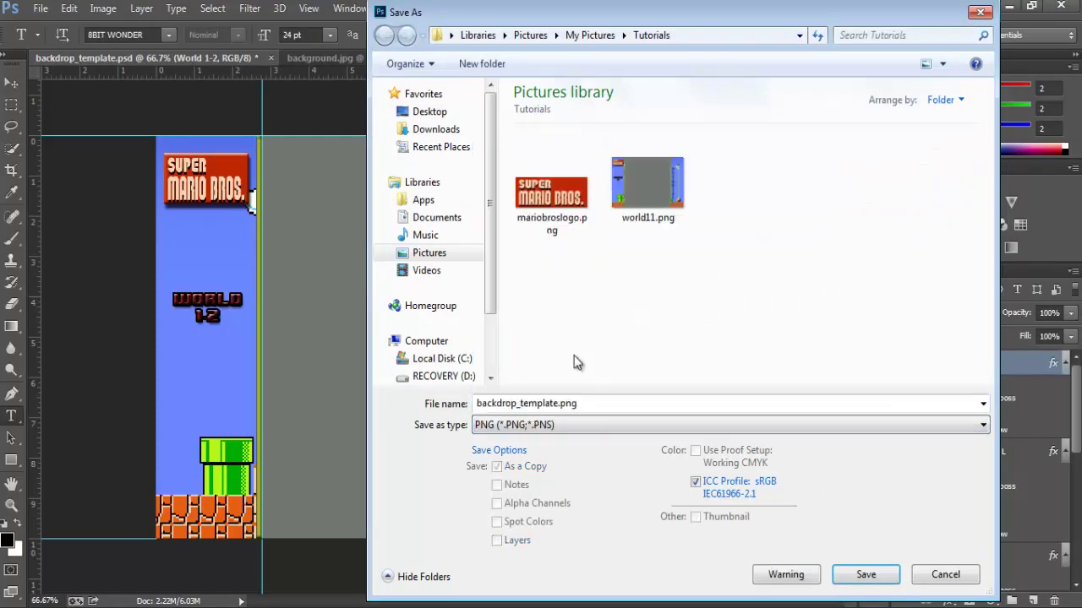
{"action": "left_click", "coordinate": [661, 194]}
{"action": "double_click", "coordinate": [507, 403]}
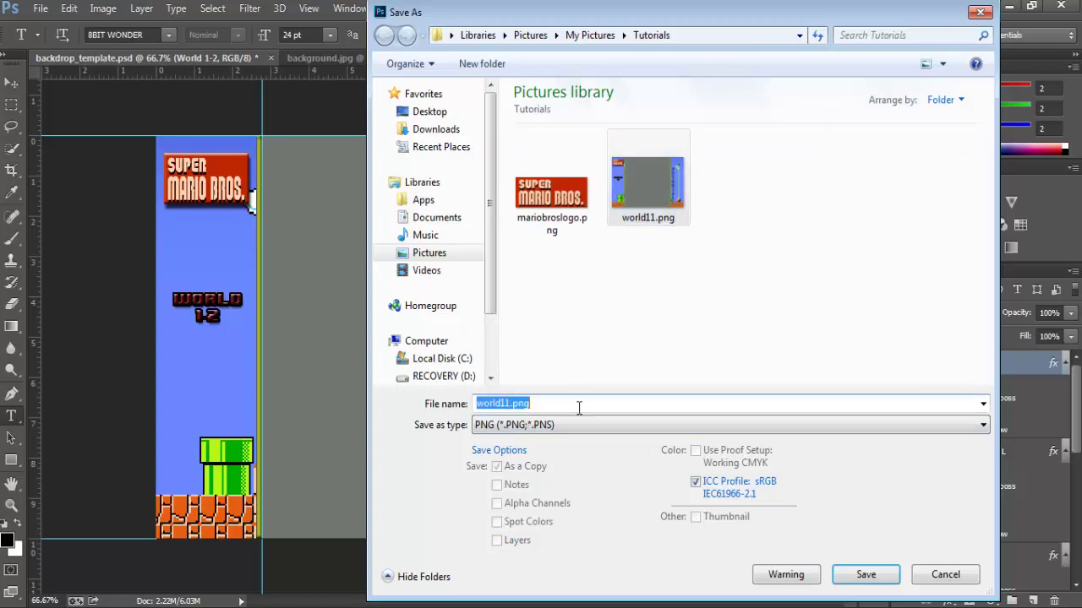
{"action": "key", "text": "Left"}
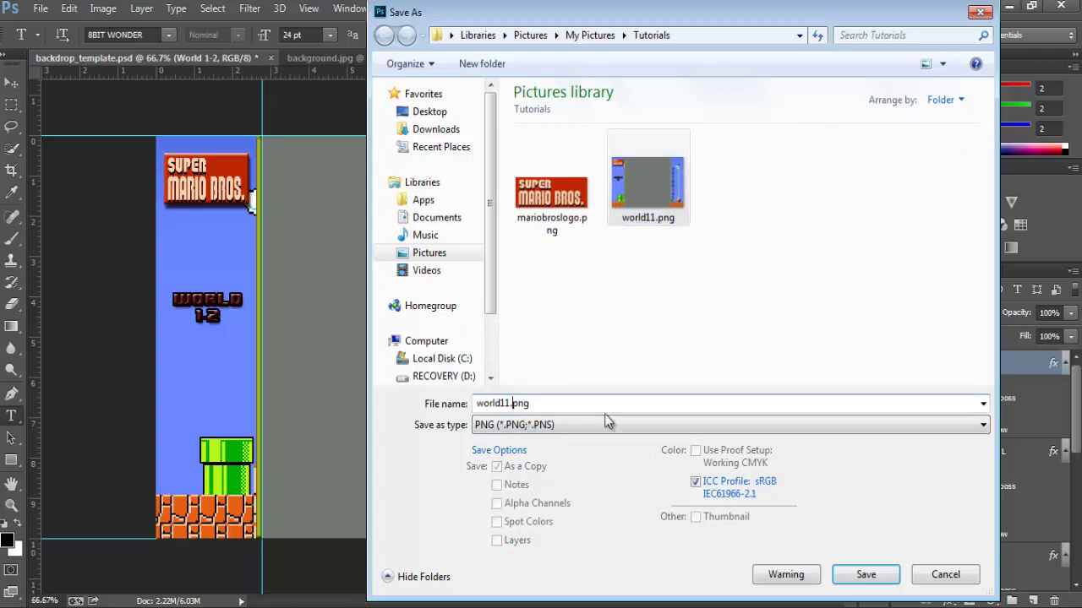
{"action": "key", "text": "BackSpace"}
{"action": "key", "text": "BackSpace"}
{"action": "key", "text": "BackSpace"}
{"action": "key", "text": "BackSpace"}
{"action": "key", "text": "BackSpace"}
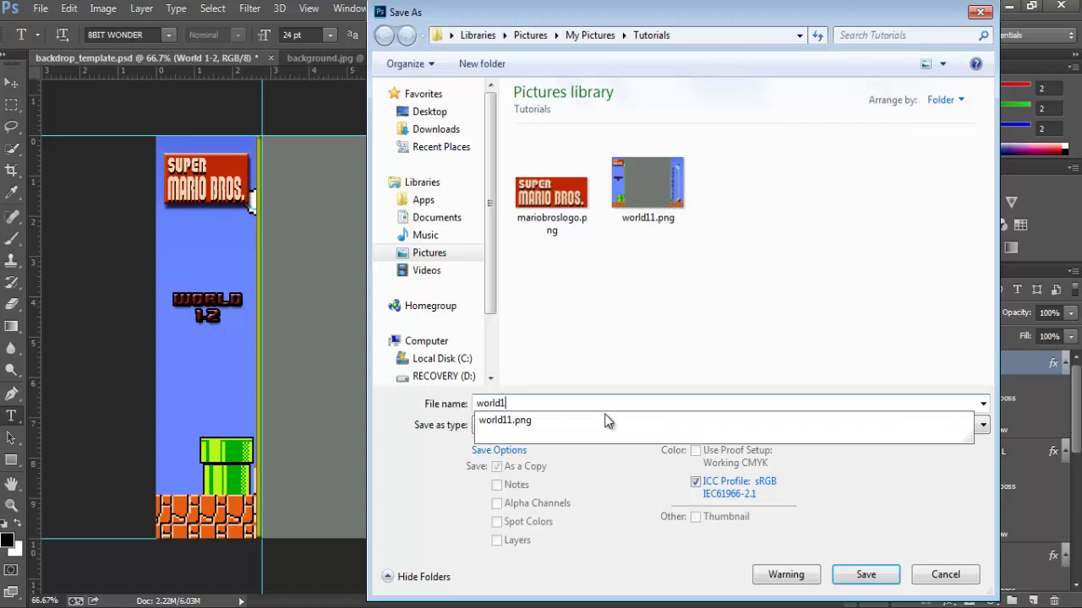
{"action": "type", "text": "2"}
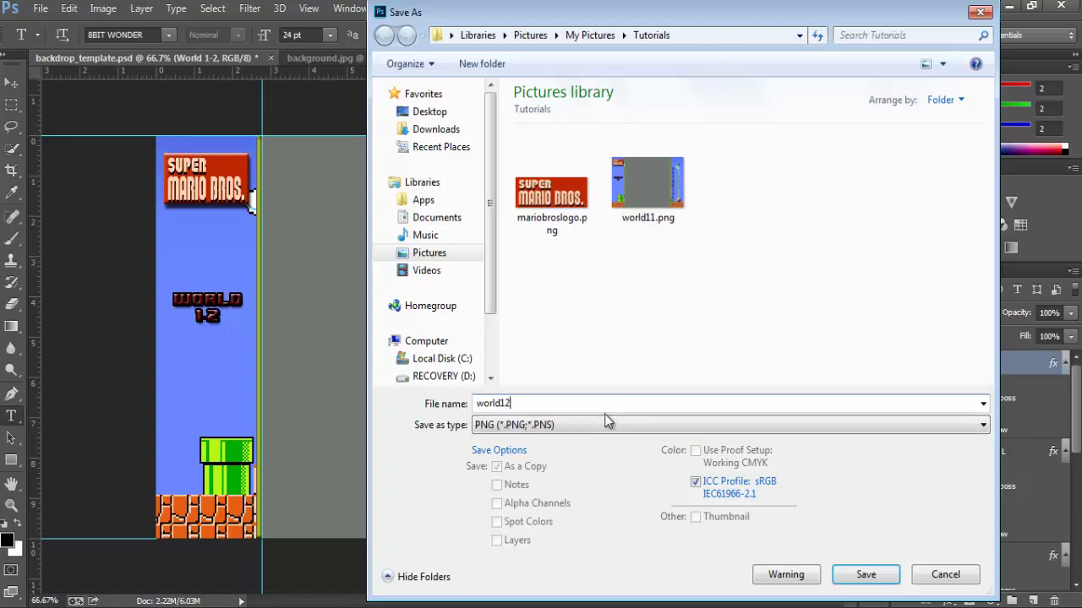
{"action": "left_click", "coordinate": [855, 579]}
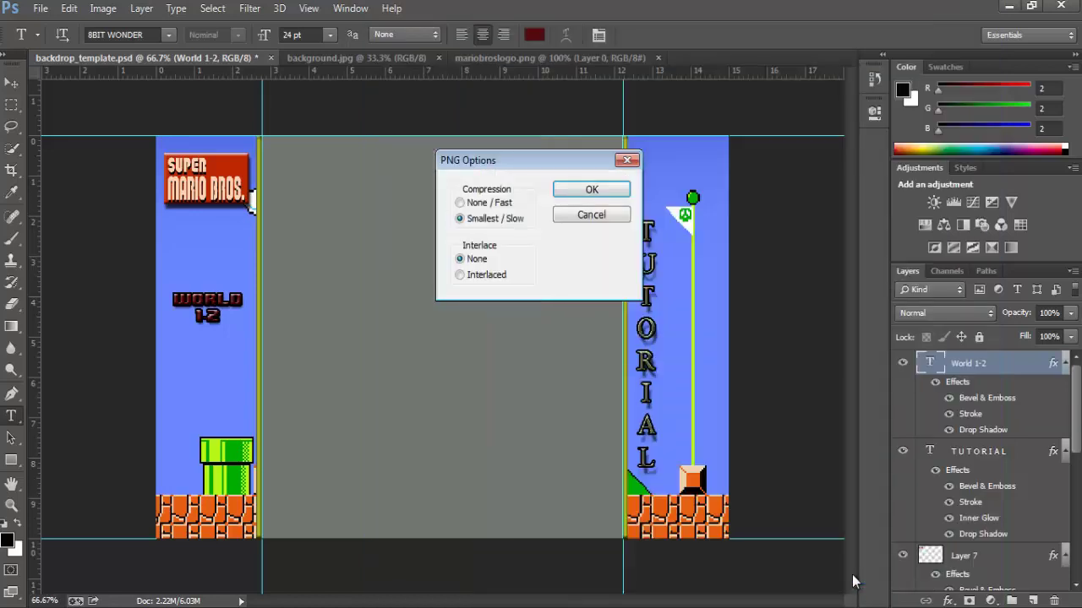
{"action": "left_click", "coordinate": [592, 190]}
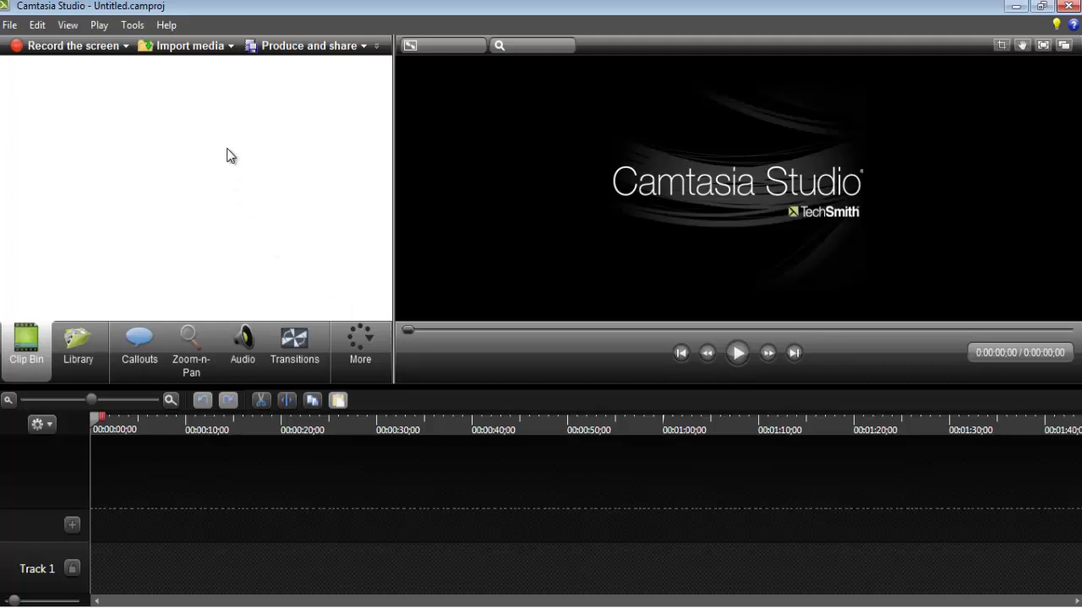
- In Camtasia Studio, import tutorial_vid.mp4 from the Tutorials folder and place it on Track 1
{"action": "left_click", "coordinate": [200, 51]}
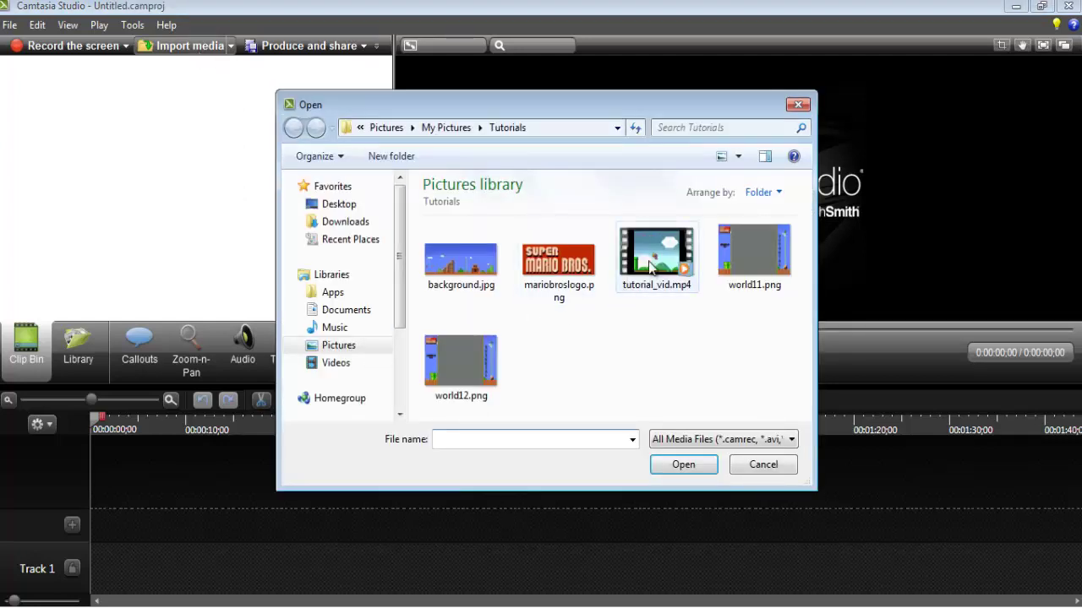
{"action": "double_click", "coordinate": [651, 266]}
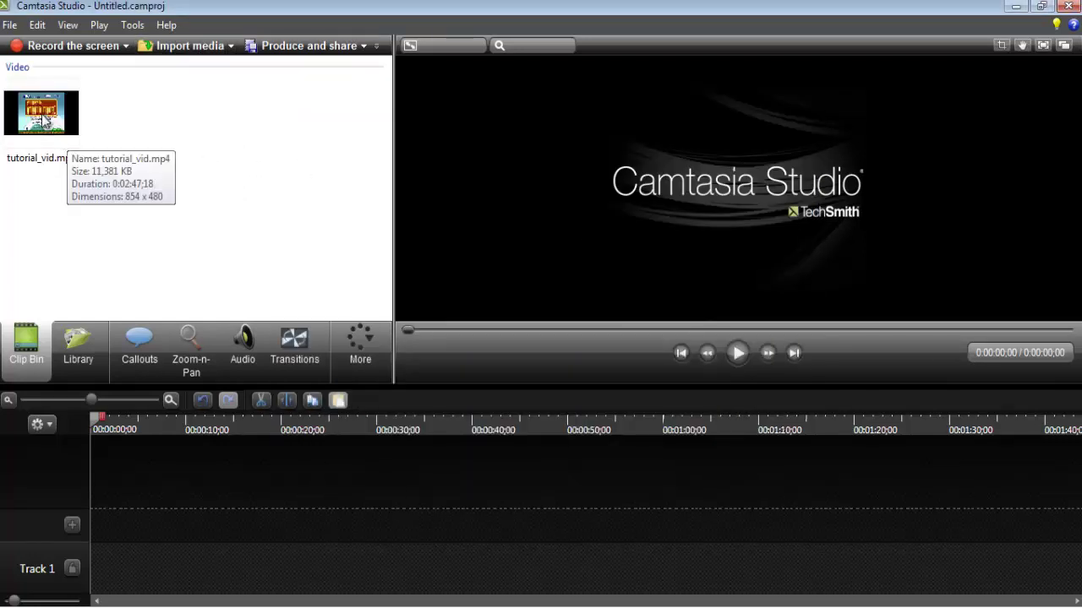
{"action": "left_click_drag", "start_coordinate": [43, 119], "coordinate": [148, 521]}
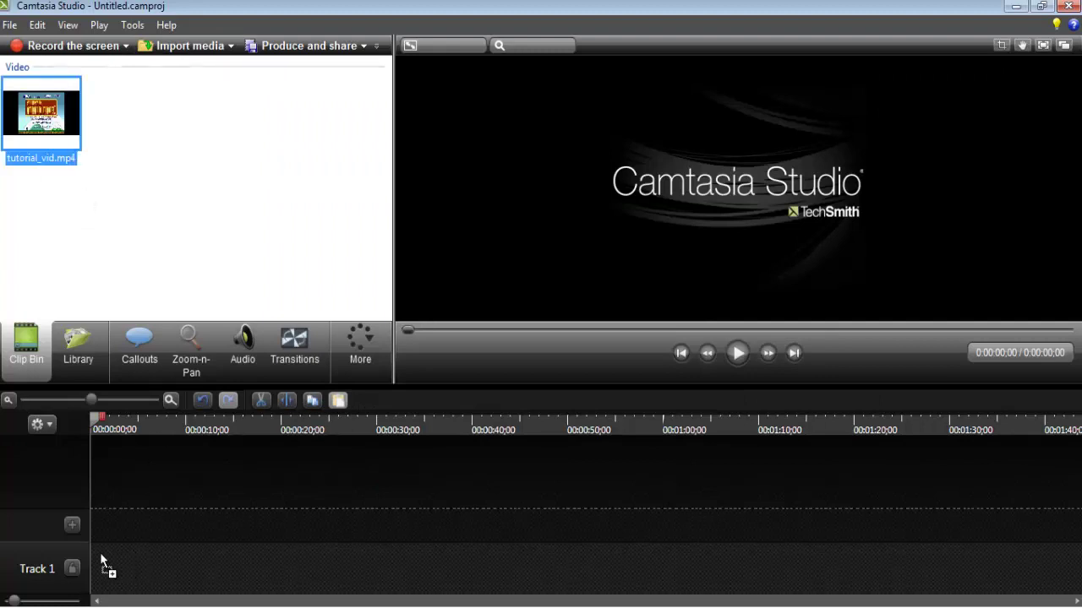
{"action": "left_click_drag", "start_coordinate": [95, 554], "coordinate": [96, 555]}
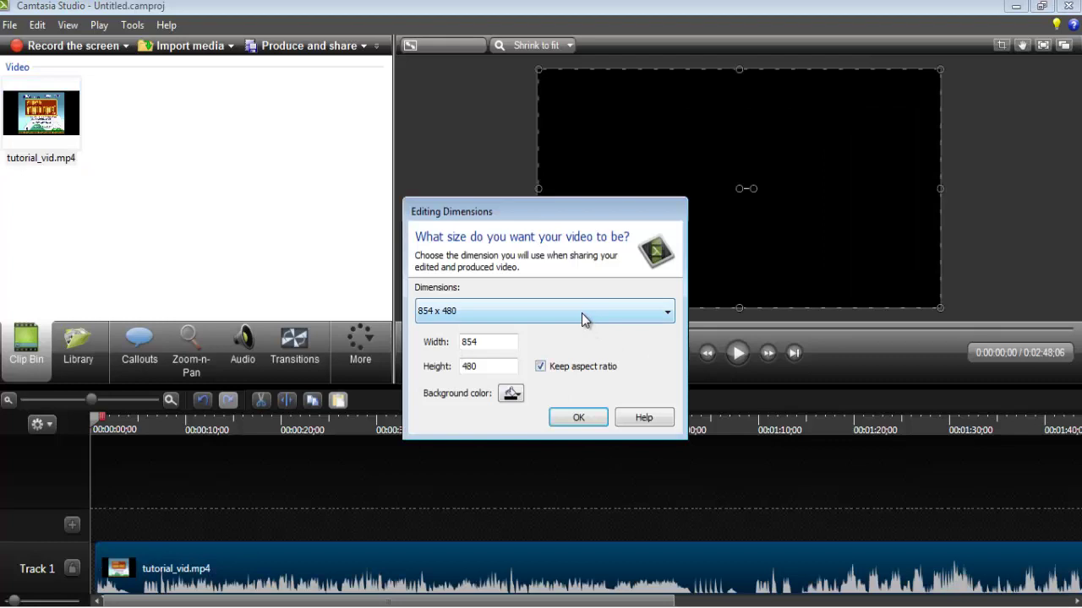
- Set the editing dimensions to 1280 x 720 for YouTube & Screencast (16:9) and move the clip to the start of Track 1
{"action": "left_click", "coordinate": [581, 313]}
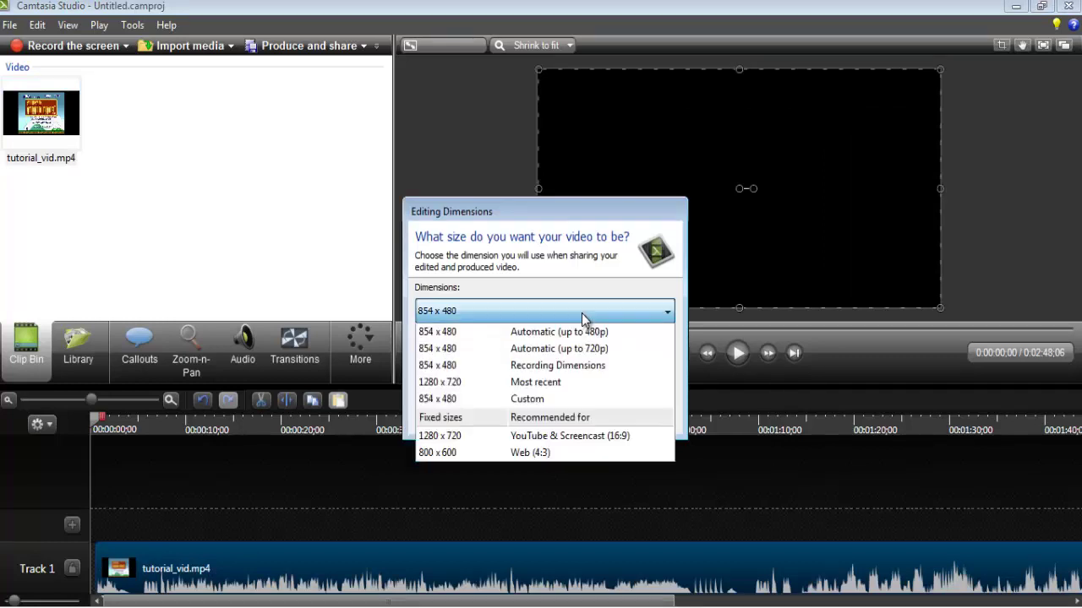
{"action": "left_click", "coordinate": [541, 436]}
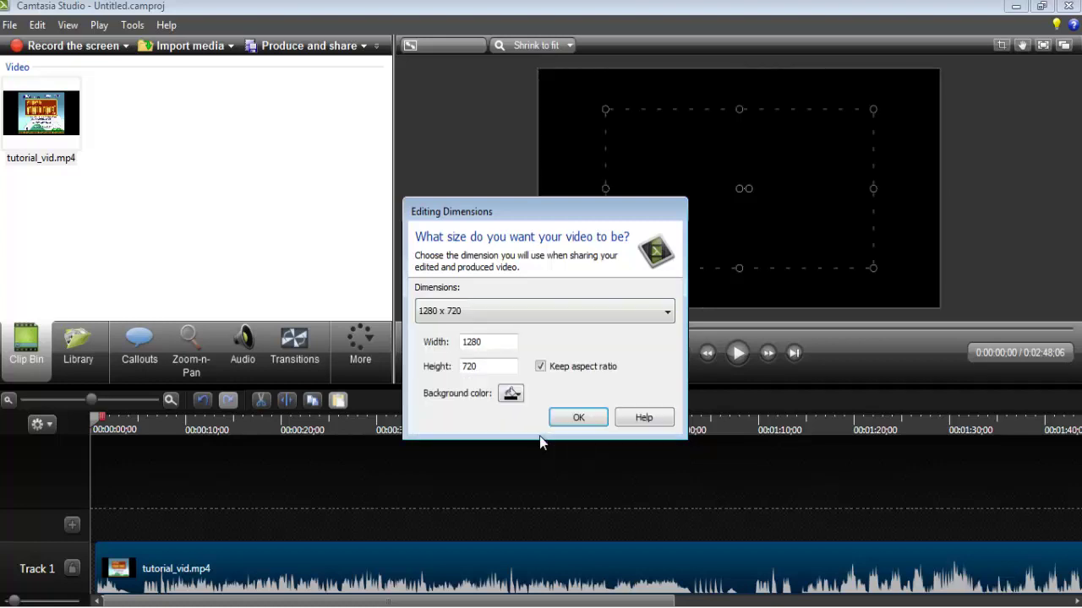
{"action": "left_click", "coordinate": [577, 414]}
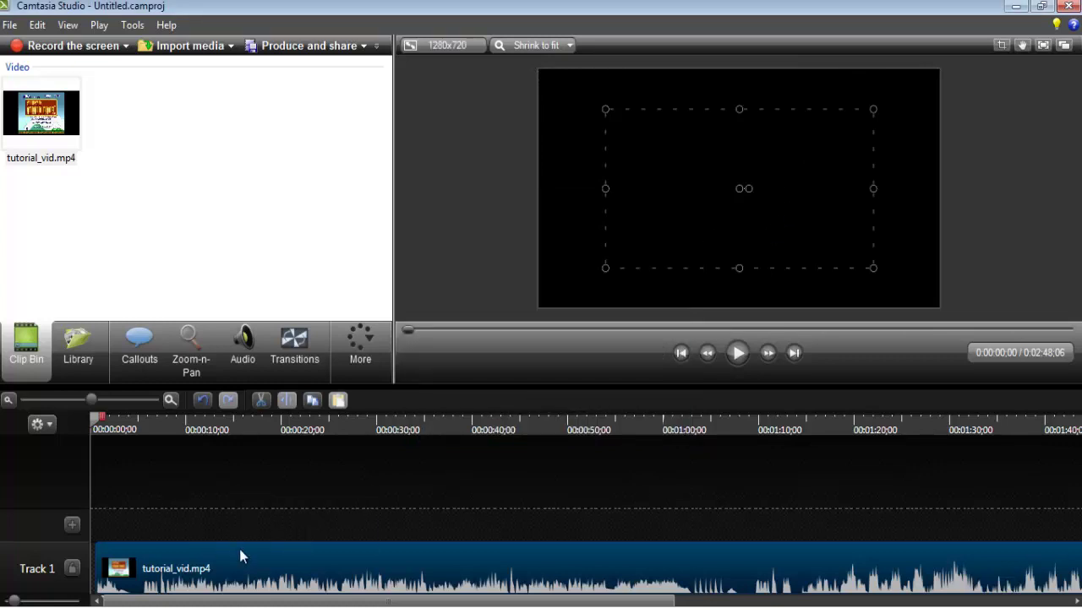
{"action": "left_click_drag", "start_coordinate": [239, 549], "coordinate": [188, 552]}
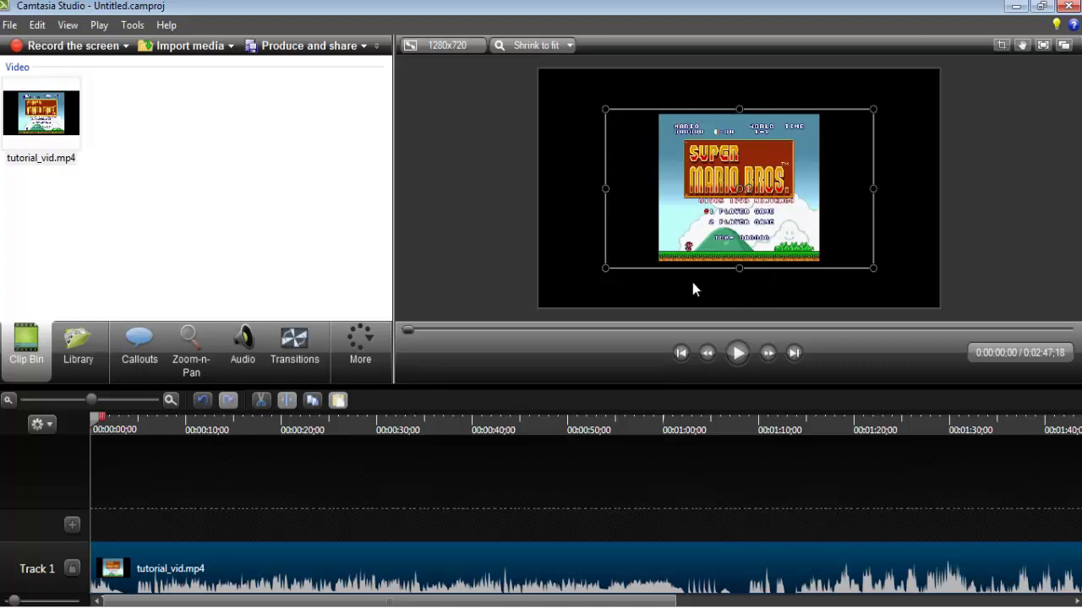
- Crop the black borders off all four sides of the tutorial_vid.mp4 clip so only the game picture remains
{"action": "left_click", "coordinate": [1001, 47]}
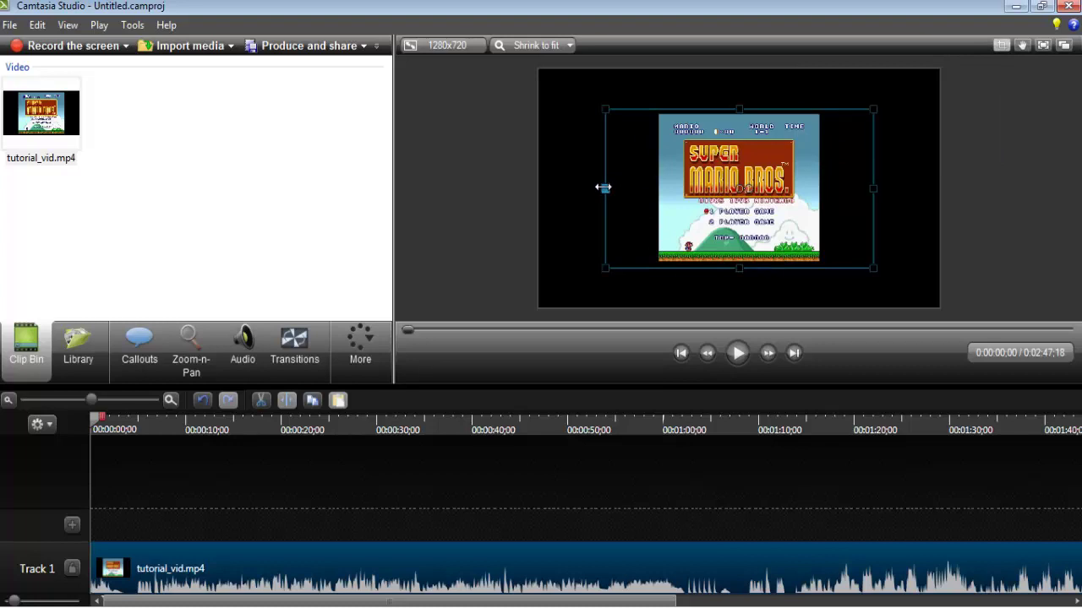
{"action": "left_click_drag", "start_coordinate": [603, 187], "coordinate": [659, 188]}
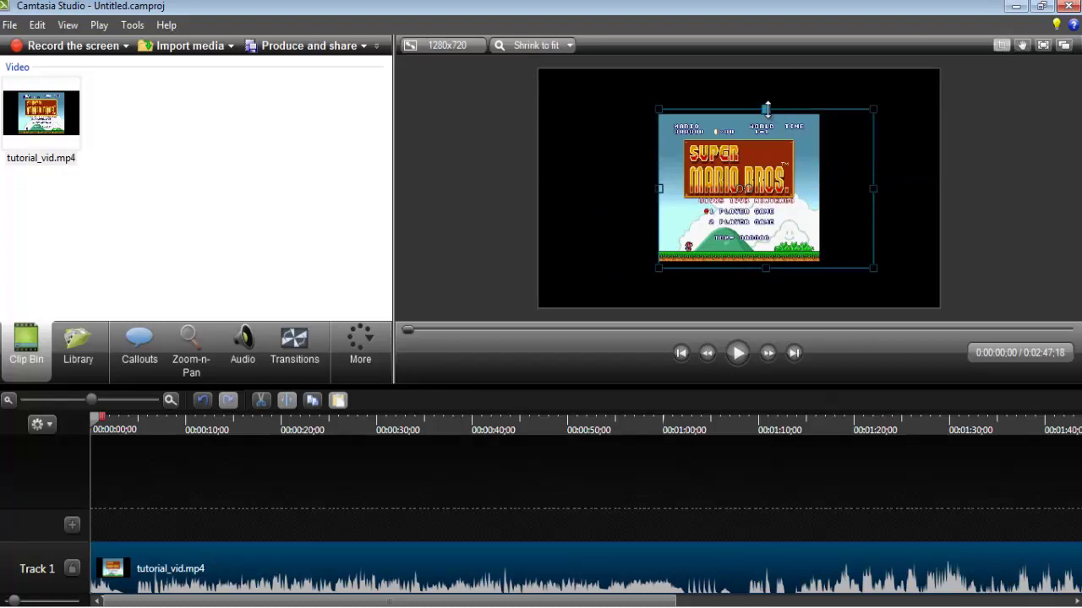
{"action": "left_click_drag", "start_coordinate": [766, 108], "coordinate": [767, 115]}
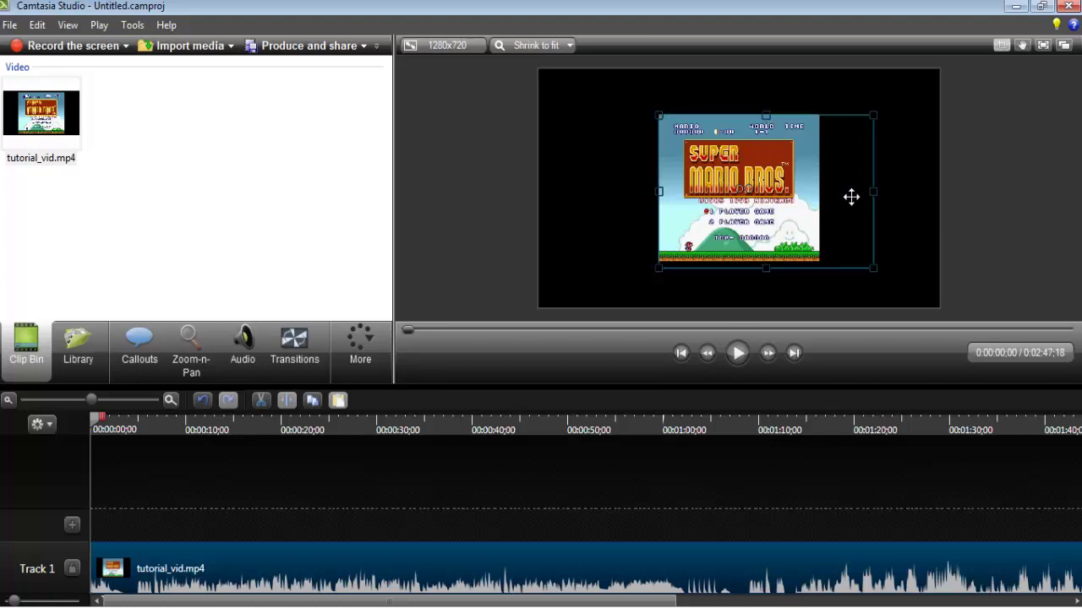
{"action": "left_click_drag", "start_coordinate": [873, 192], "coordinate": [819, 192]}
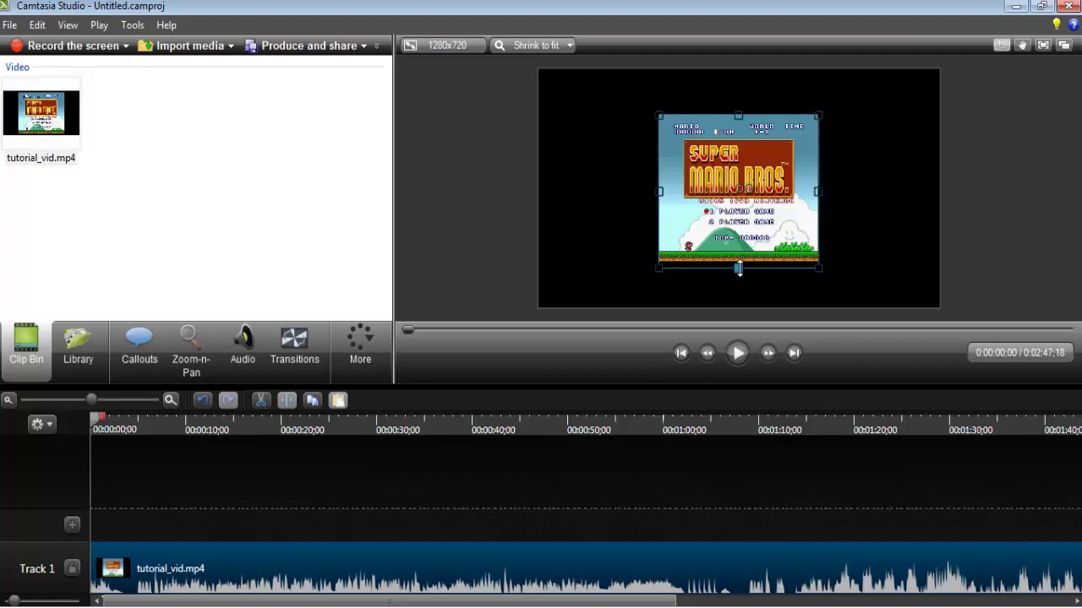
{"action": "left_click_drag", "start_coordinate": [739, 268], "coordinate": [738, 260]}
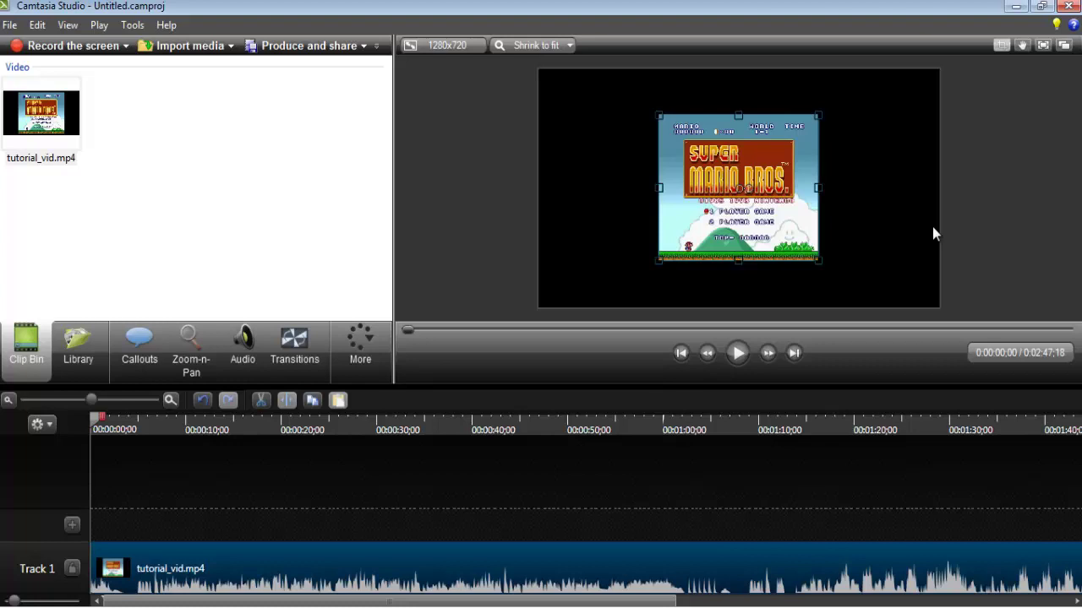
{"action": "left_click", "coordinate": [999, 46]}
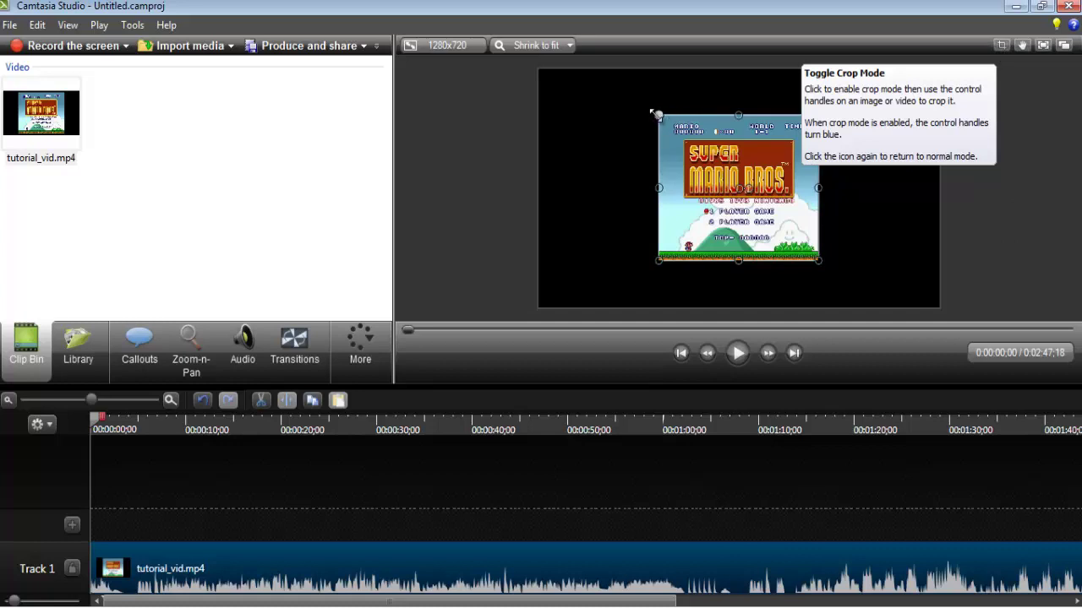
- Enlarge the cropped tutorial_vid.mp4 clip to the full canvas height, leaving equal black bars on both sides
{"action": "left_click_drag", "start_coordinate": [657, 114], "coordinate": [608, 69]}
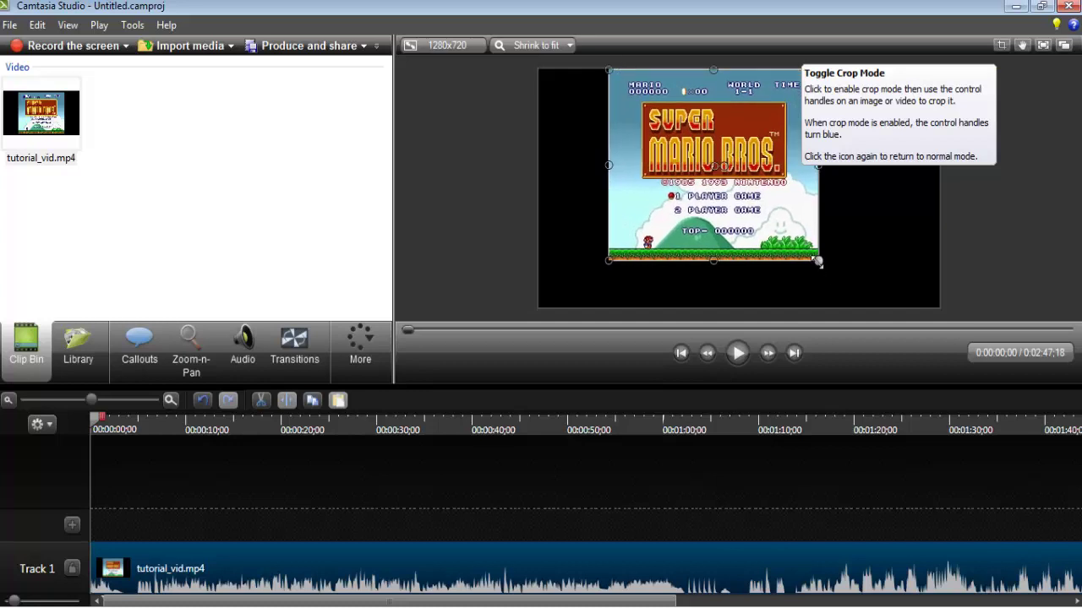
{"action": "left_click_drag", "start_coordinate": [817, 262], "coordinate": [870, 308]}
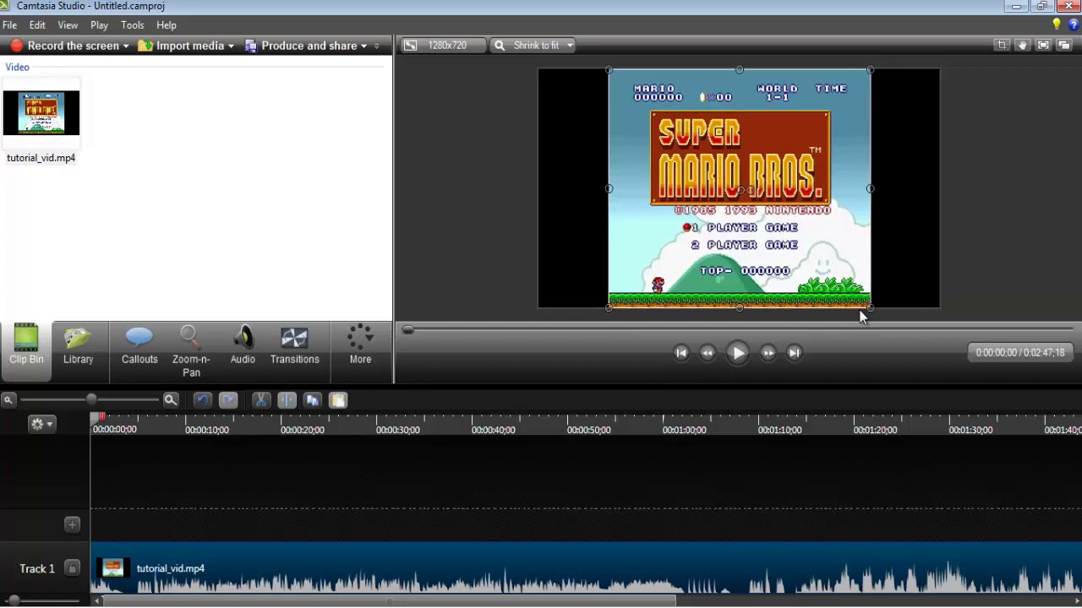
- Import world11.png from the Tutorials folder and place it at the start of Track 2
{"action": "left_click", "coordinate": [160, 53]}
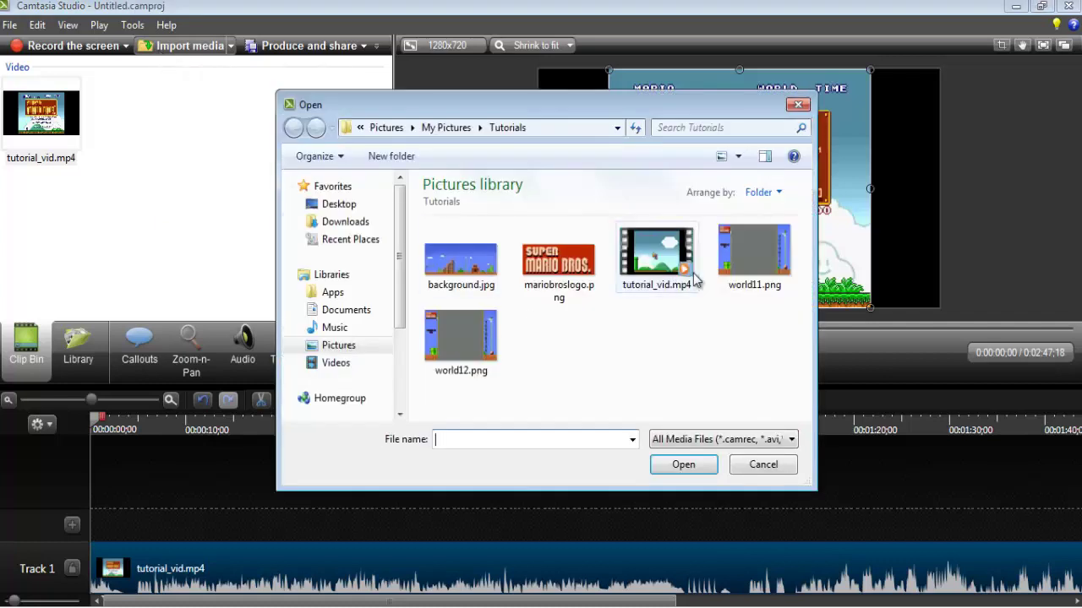
{"action": "double_click", "coordinate": [744, 263]}
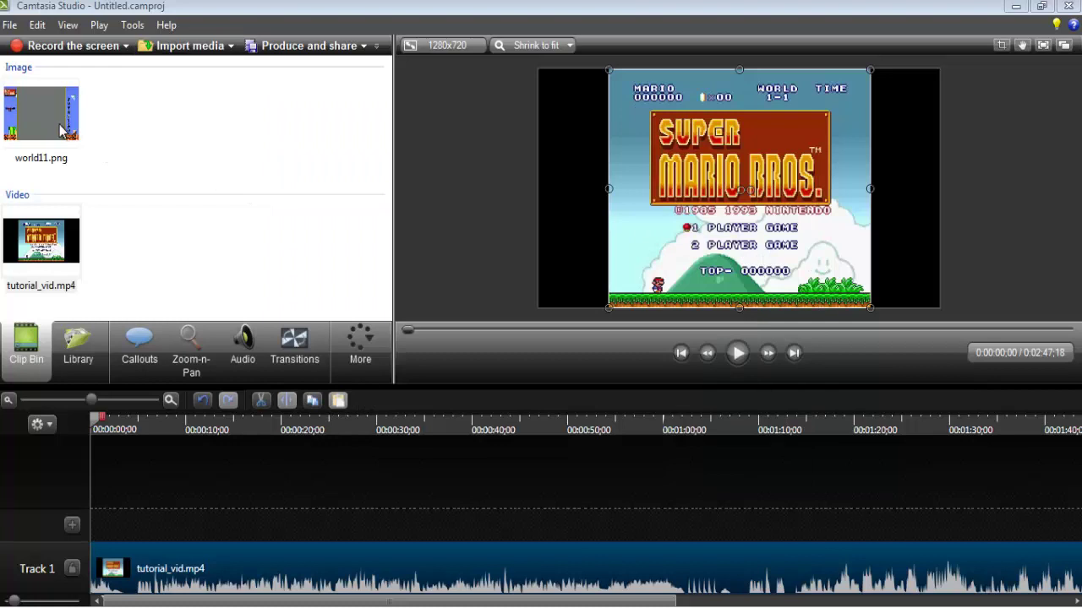
{"action": "left_click_drag", "start_coordinate": [64, 132], "coordinate": [106, 523]}
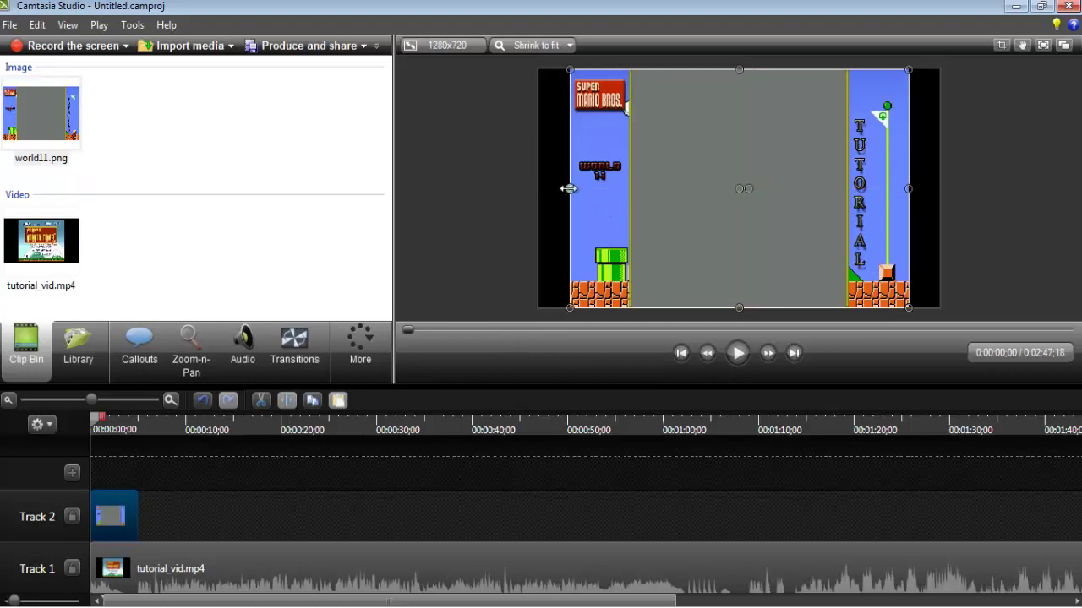
- Stretch the world11.png backdrop to the full canvas width and send it to the back behind the gameplay video
{"action": "left_click_drag", "start_coordinate": [569, 188], "coordinate": [537, 189]}
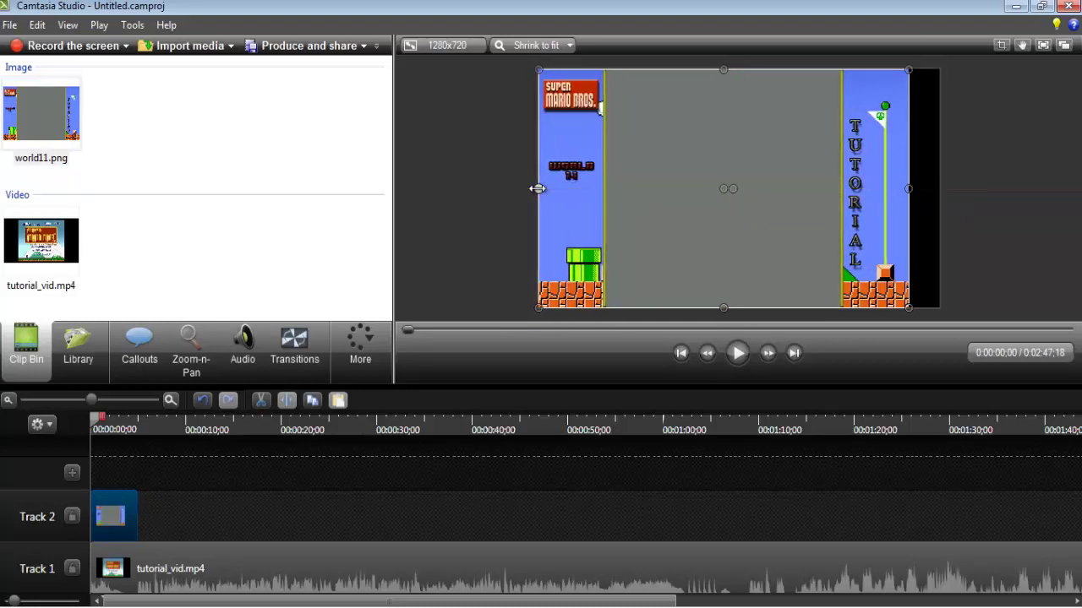
{"action": "left_click_drag", "start_coordinate": [906, 188], "coordinate": [940, 189]}
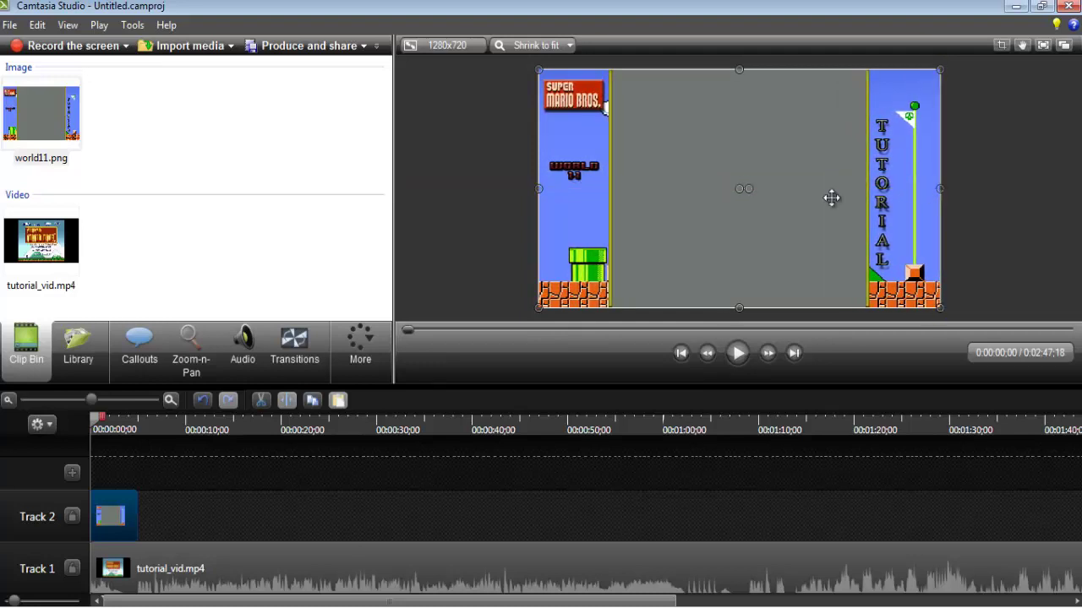
{"action": "right_click", "coordinate": [574, 180]}
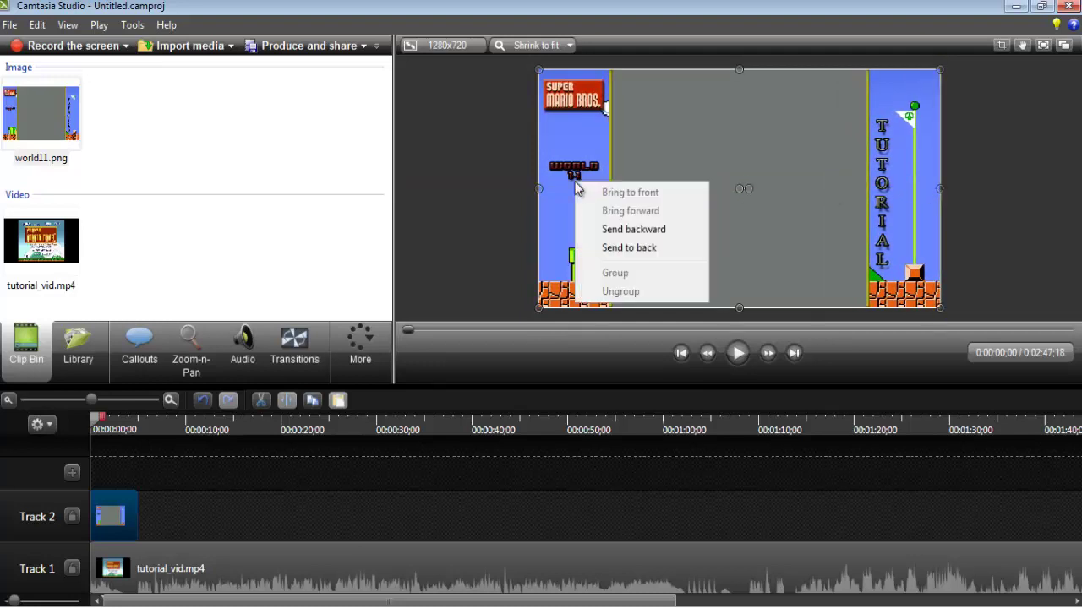
{"action": "left_click", "coordinate": [621, 249]}
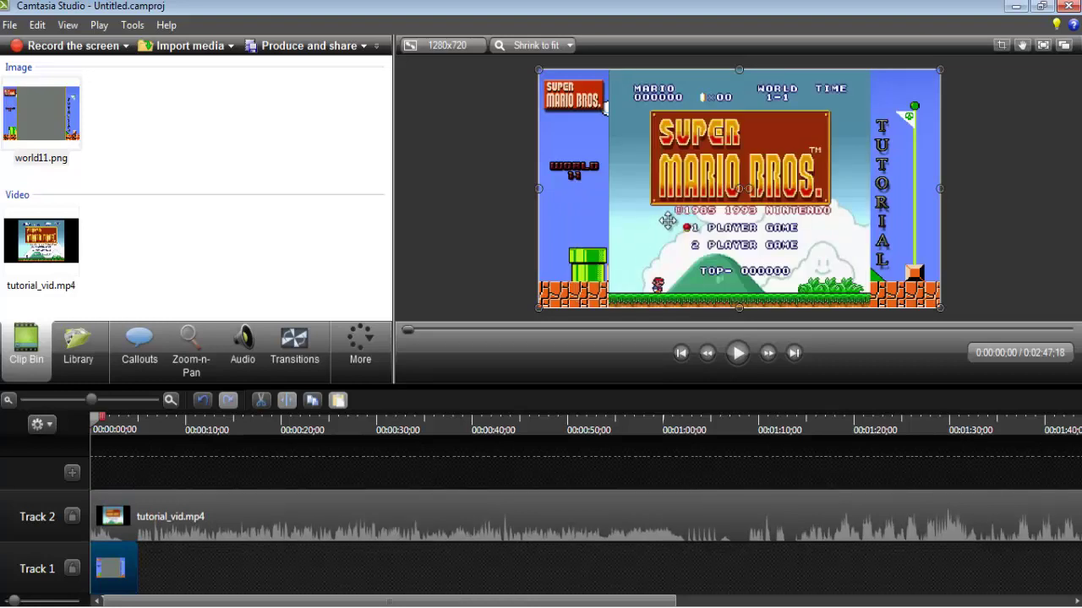
- Narrow the gameplay clip from both sides so it fits between the yellow border lines of the backdrop
{"action": "left_click", "coordinate": [687, 184]}
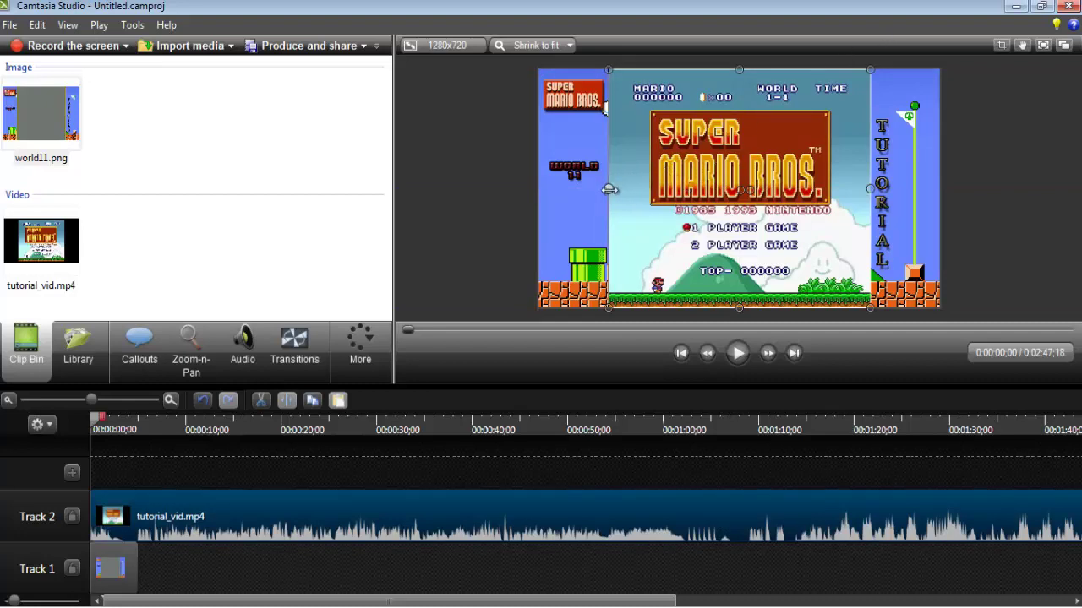
{"action": "left_click_drag", "start_coordinate": [610, 189], "coordinate": [611, 190]}
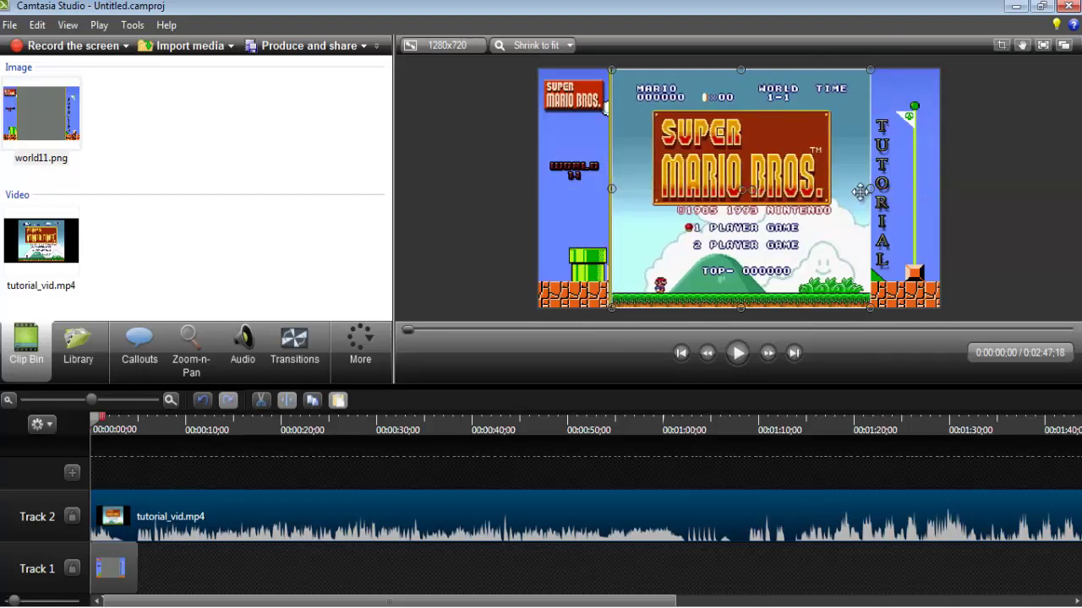
{"action": "left_click_drag", "start_coordinate": [870, 188], "coordinate": [866, 189]}
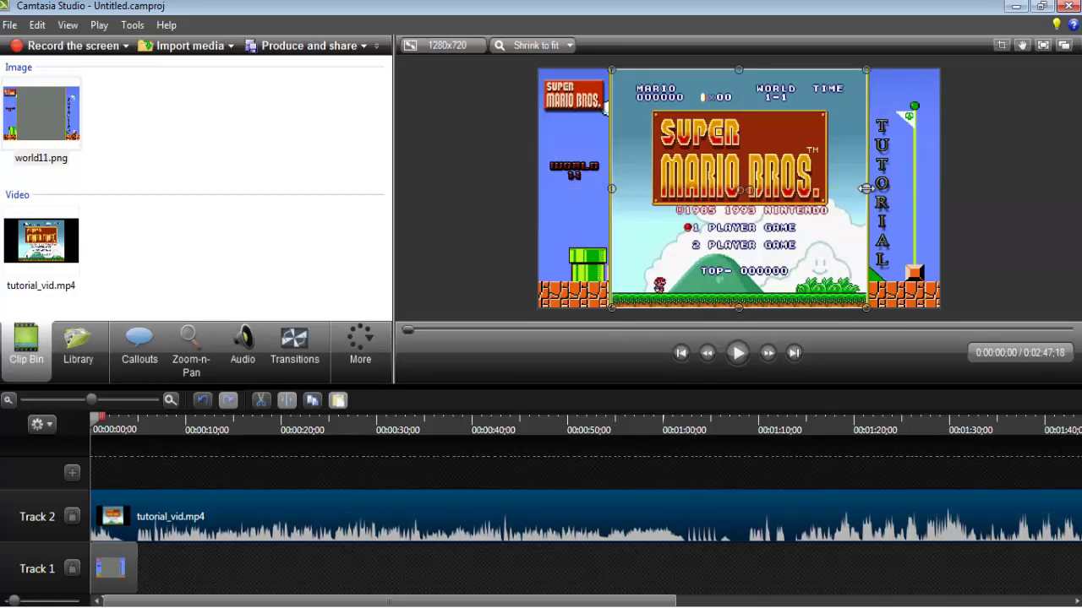
{"action": "left_click", "coordinate": [963, 188]}
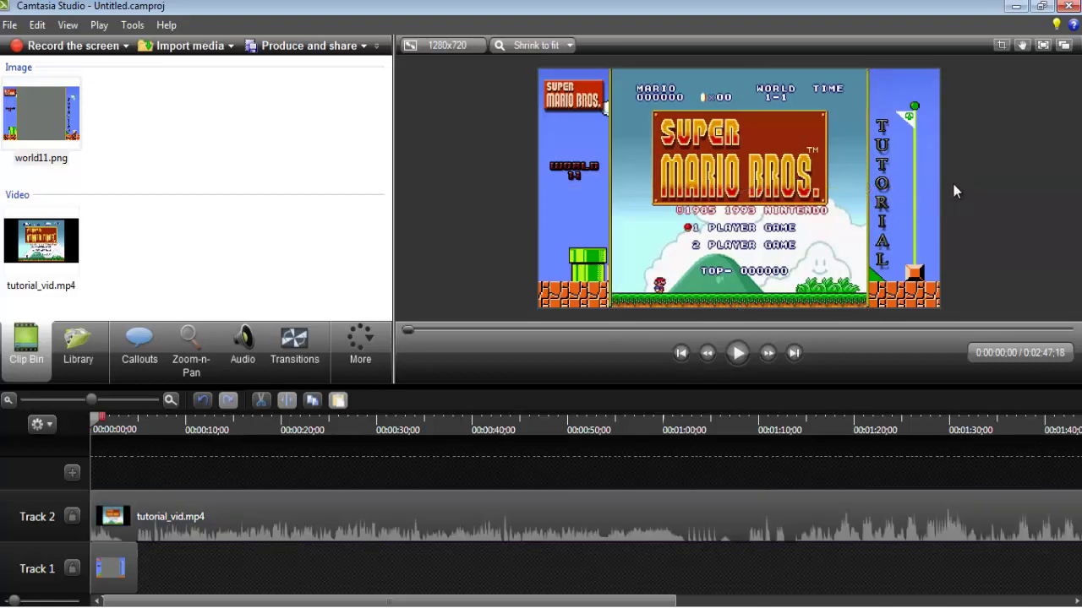
- Fine-tune the gameplay clip's left edge against the backdrop's left yellow border line, keeping crop mode off
{"action": "left_click", "coordinate": [554, 45]}
{"action": "left_click", "coordinate": [534, 102]}
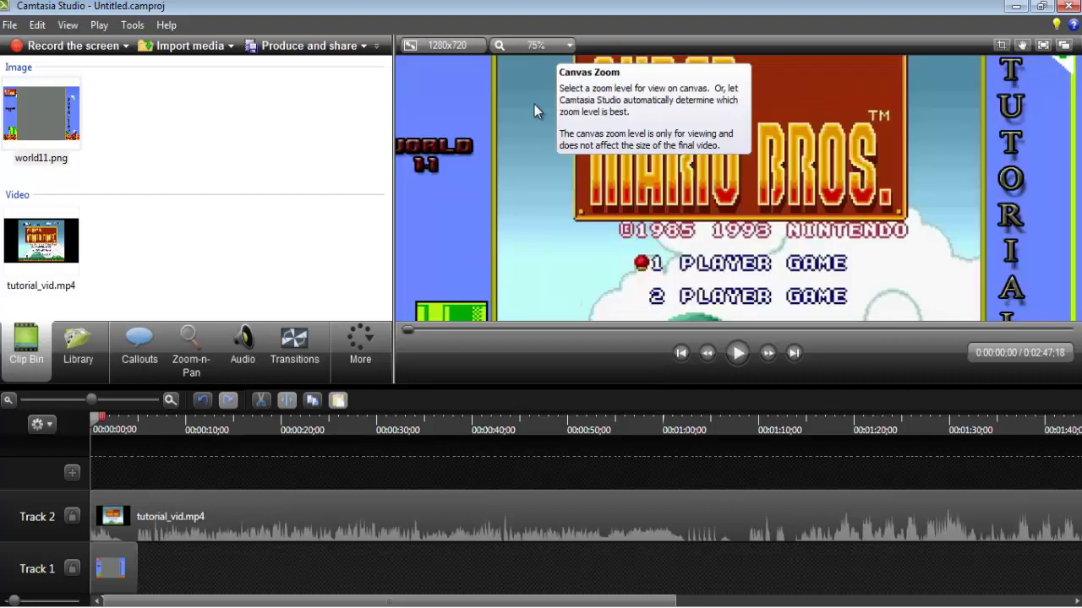
{"action": "left_click", "coordinate": [507, 194]}
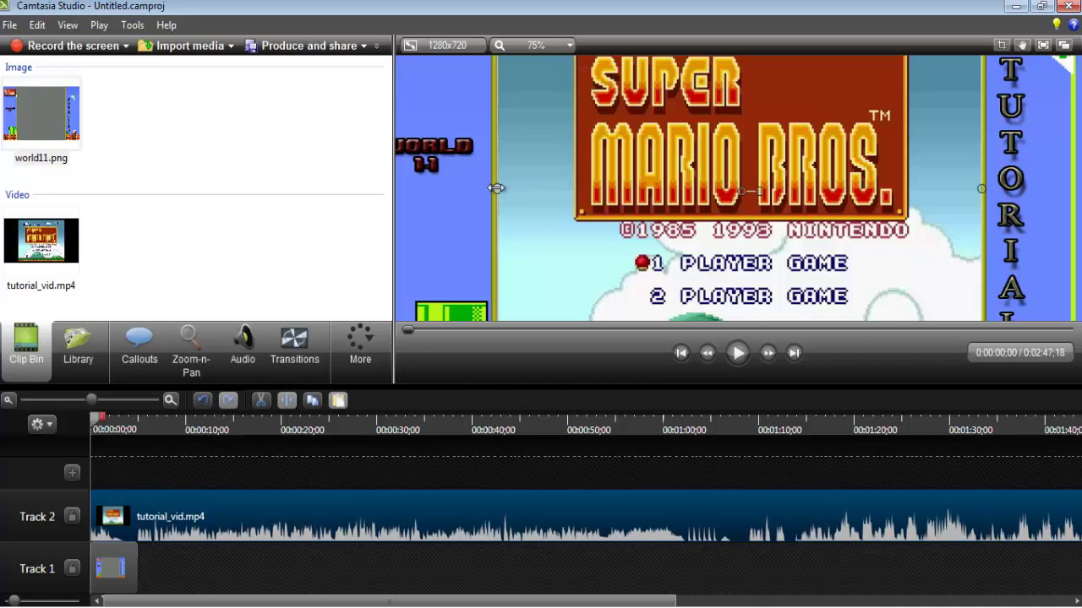
{"action": "left_click_drag", "start_coordinate": [497, 188], "coordinate": [495, 189]}
{"action": "left_click", "coordinate": [472, 148]}
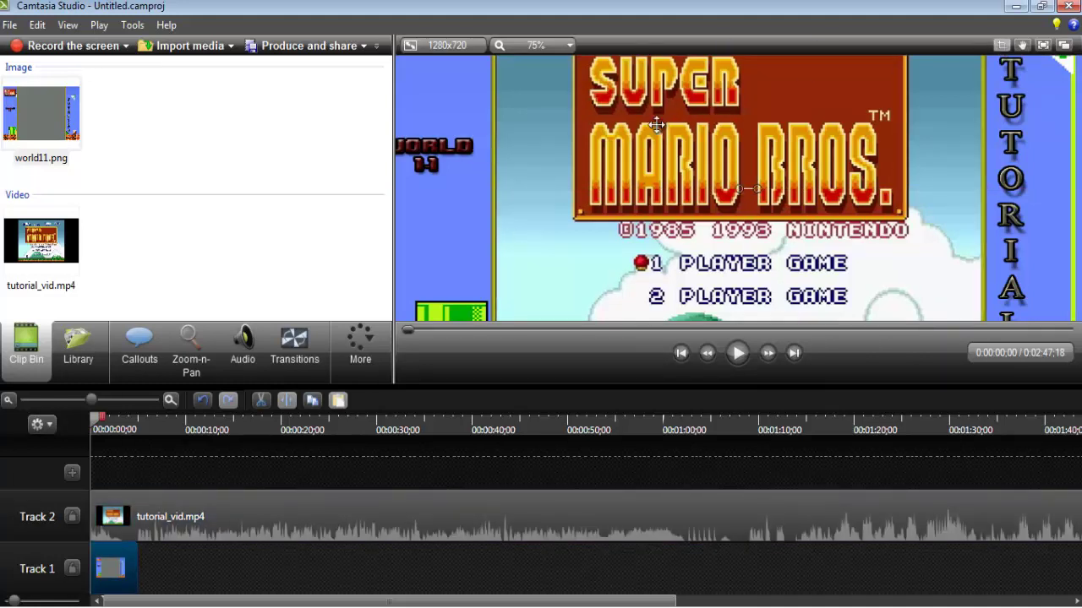
{"action": "left_click", "coordinate": [537, 175]}
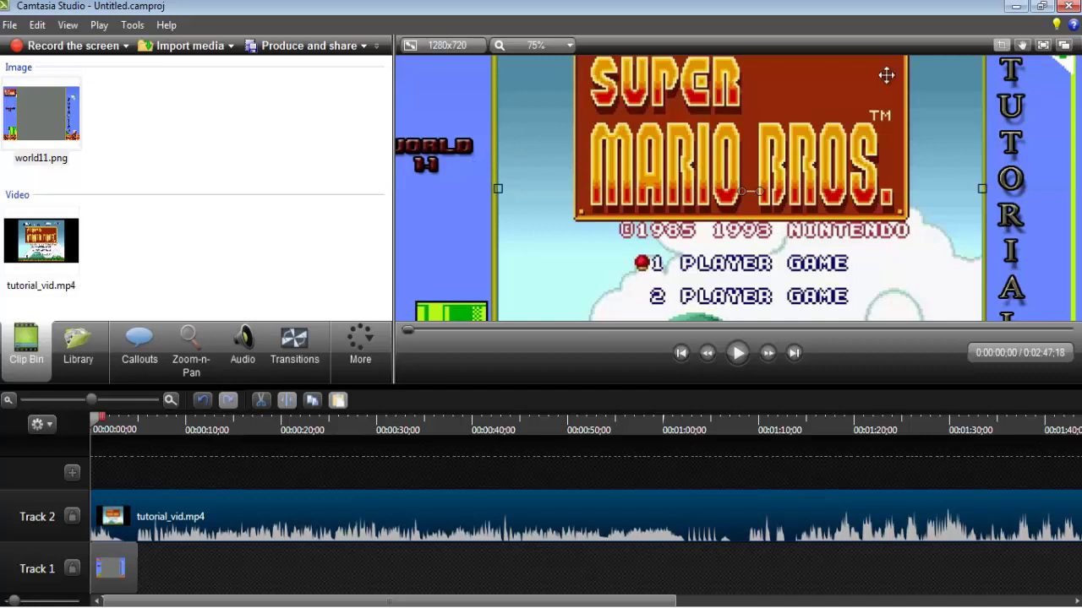
{"action": "left_click", "coordinate": [1003, 44]}
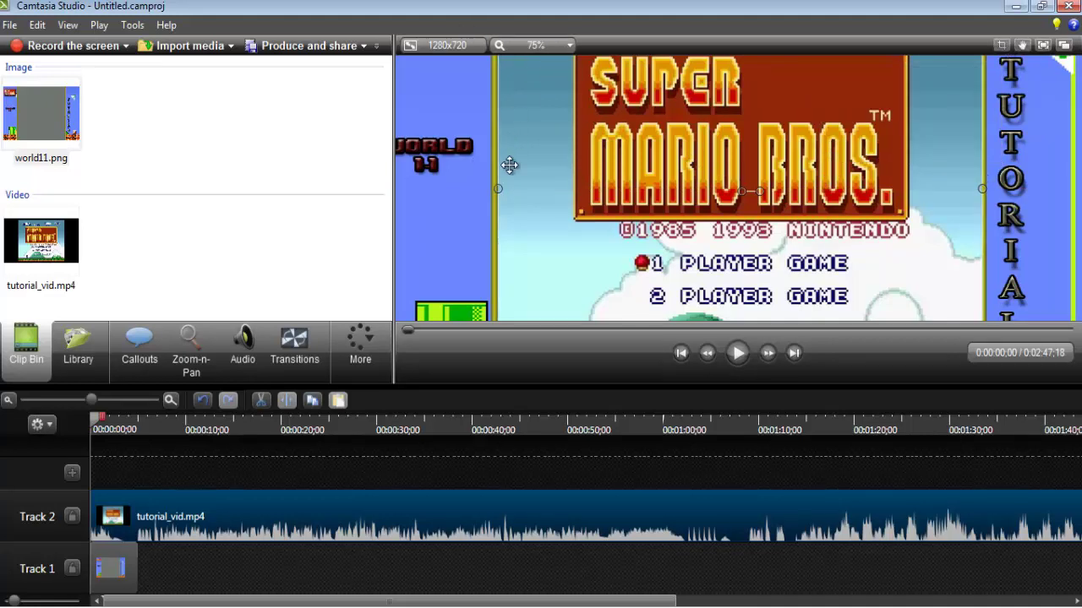
{"action": "left_click_drag", "start_coordinate": [498, 189], "coordinate": [498, 189]}
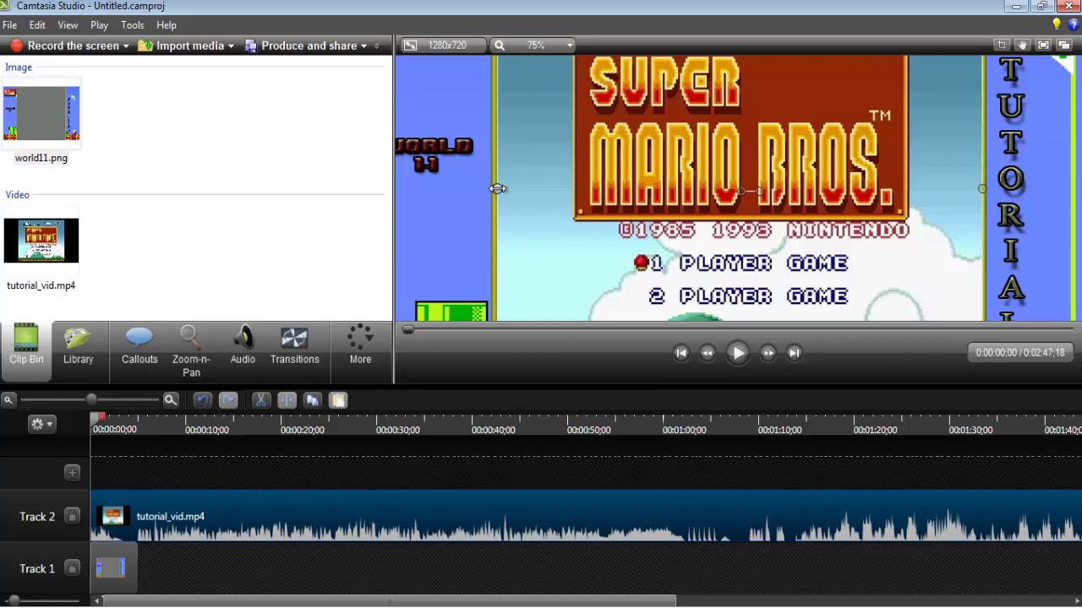
{"action": "left_click", "coordinate": [538, 46]}
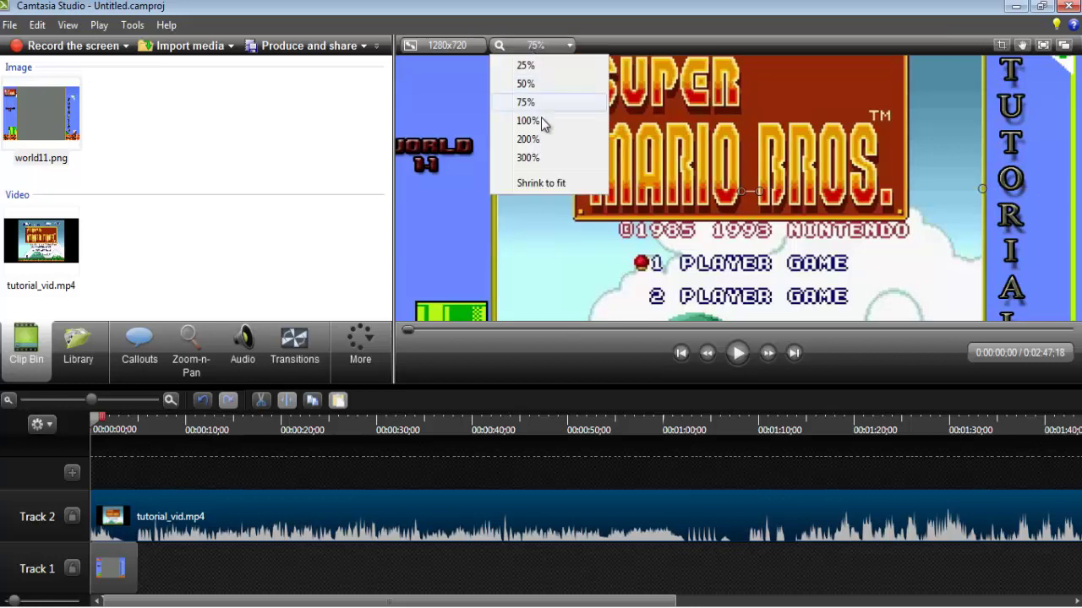
{"action": "left_click", "coordinate": [538, 181]}
{"action": "left_click", "coordinate": [465, 191]}
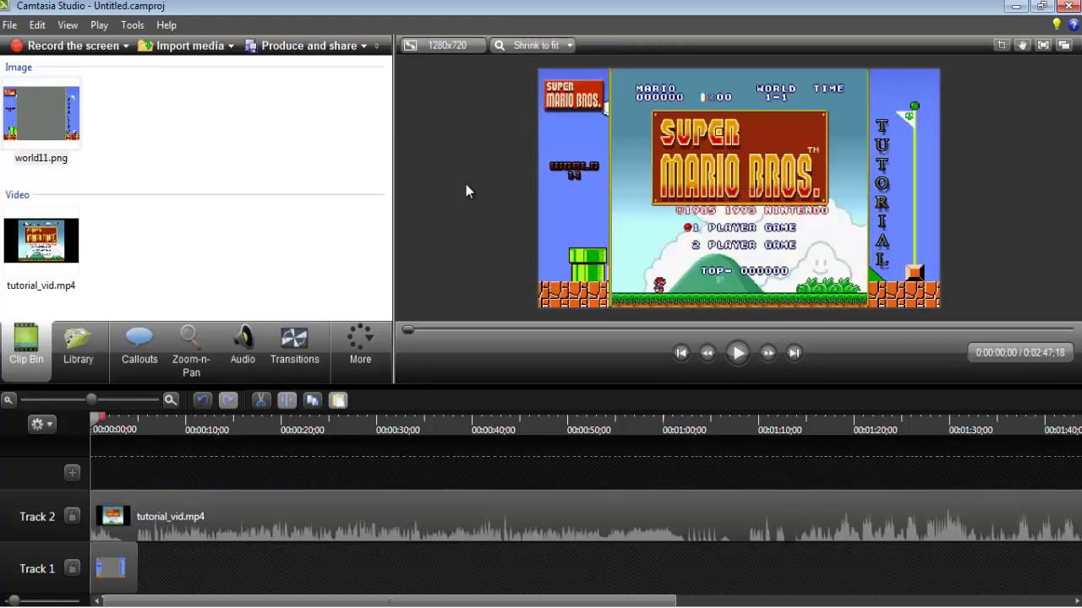
- Extend the world11.png clip on Track 1 to the black gap before the World 1-2 gameplay, at 0:01:13;15
{"action": "left_click", "coordinate": [109, 568]}
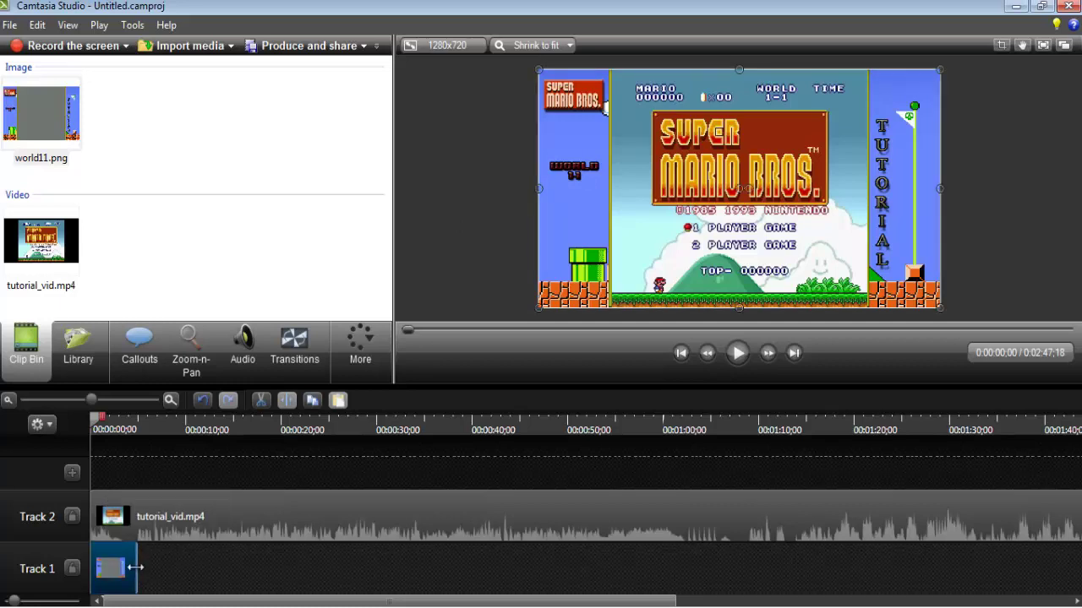
{"action": "left_click_drag", "start_coordinate": [135, 568], "coordinate": [624, 568]}
{"action": "left_click", "coordinate": [623, 537]}
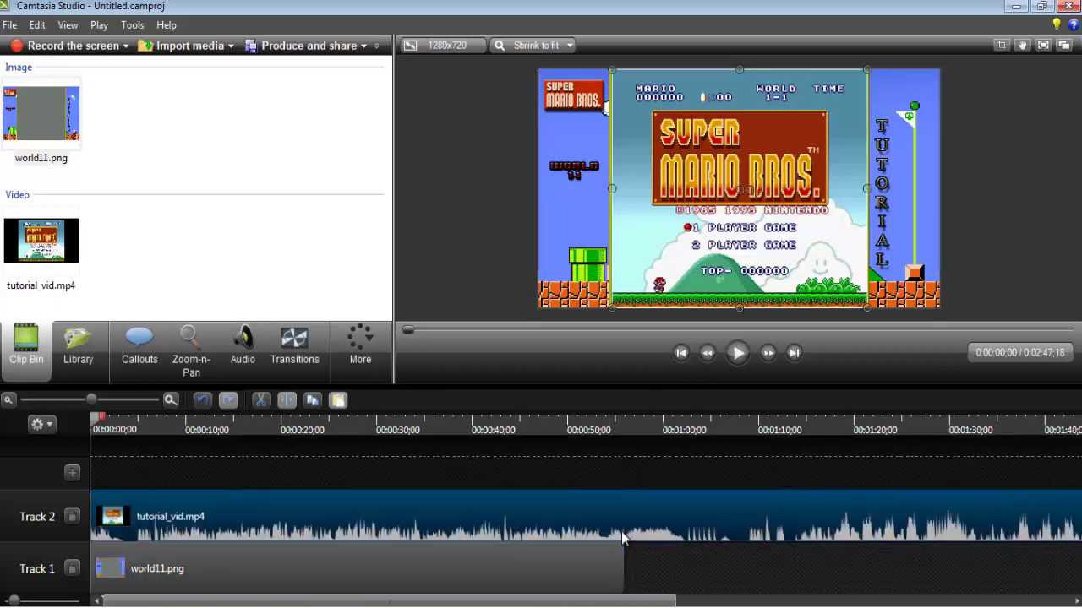
{"action": "left_click", "coordinate": [431, 426]}
{"action": "left_click_drag", "start_coordinate": [433, 427], "coordinate": [792, 436]}
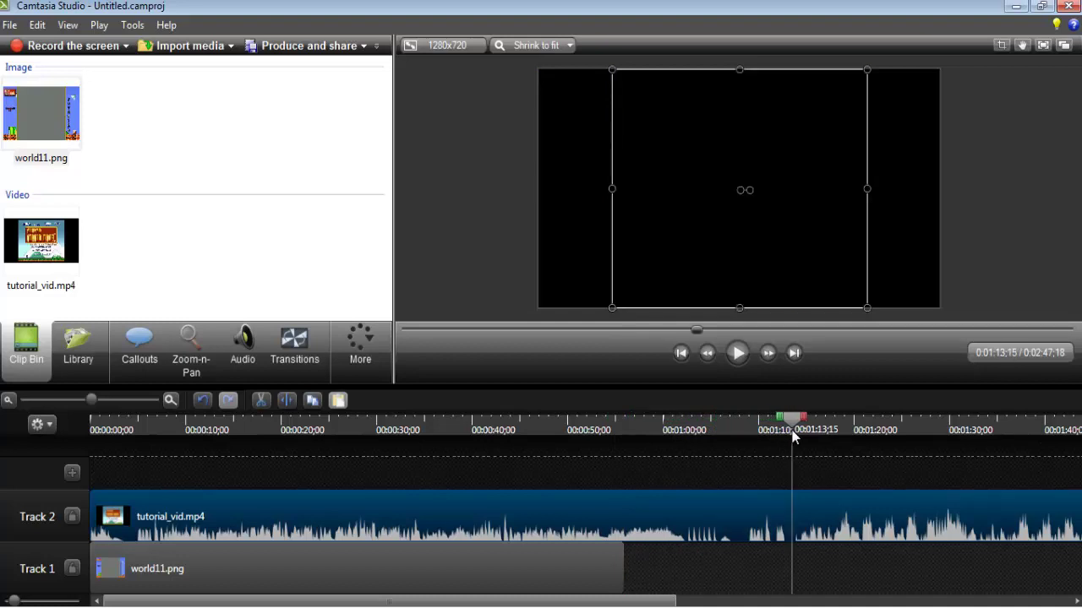
{"action": "left_click", "coordinate": [593, 582]}
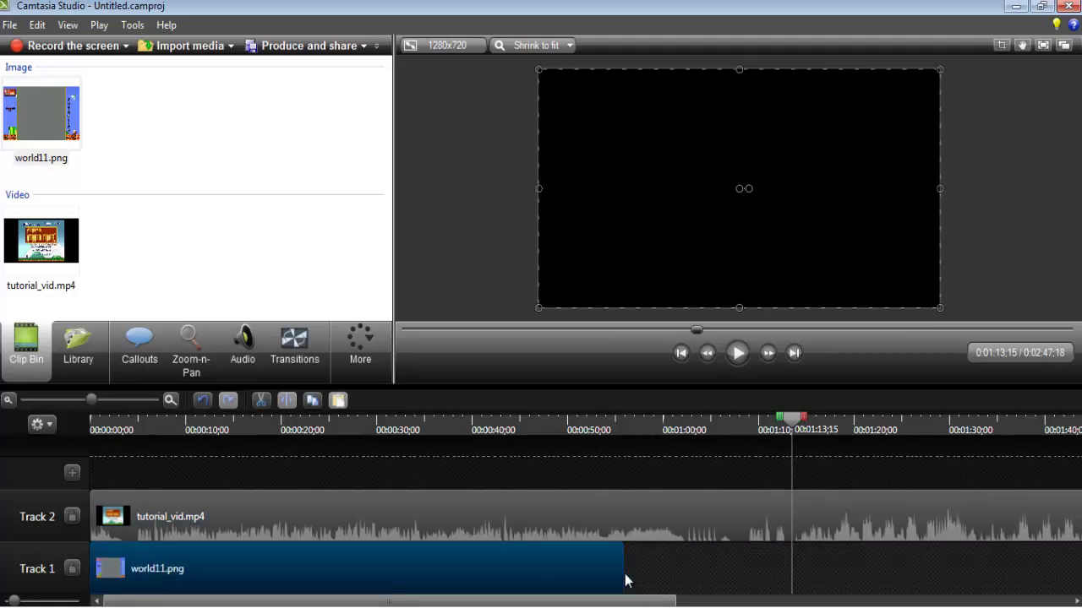
{"action": "left_click_drag", "start_coordinate": [623, 573], "coordinate": [788, 564]}
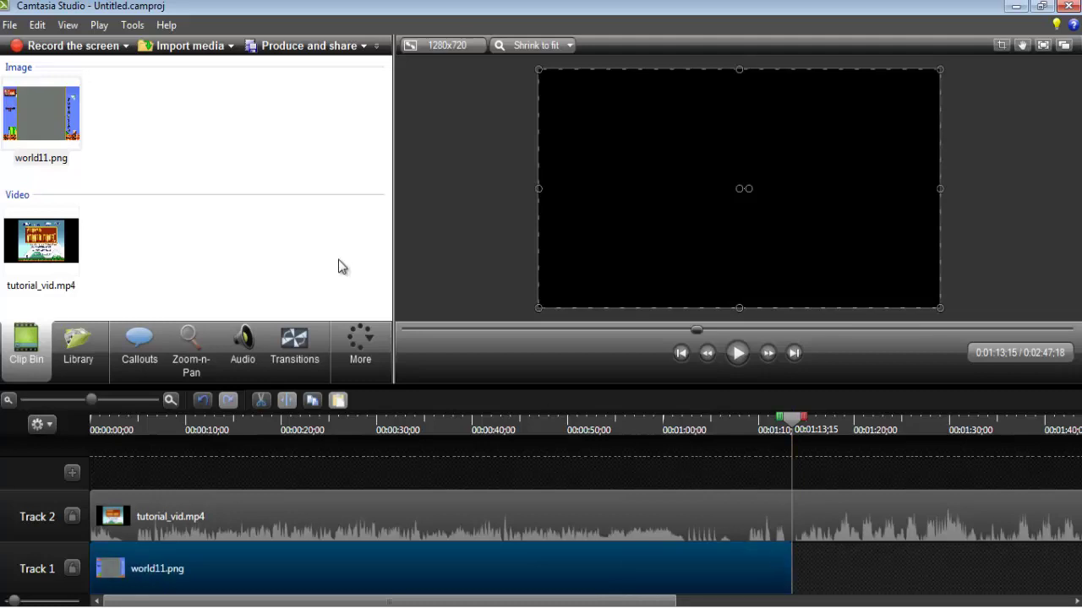
- Import world12.png and place it on Track 1 directly after world11.png, extending it to about 0:01:40
{"action": "left_click", "coordinate": [187, 46]}
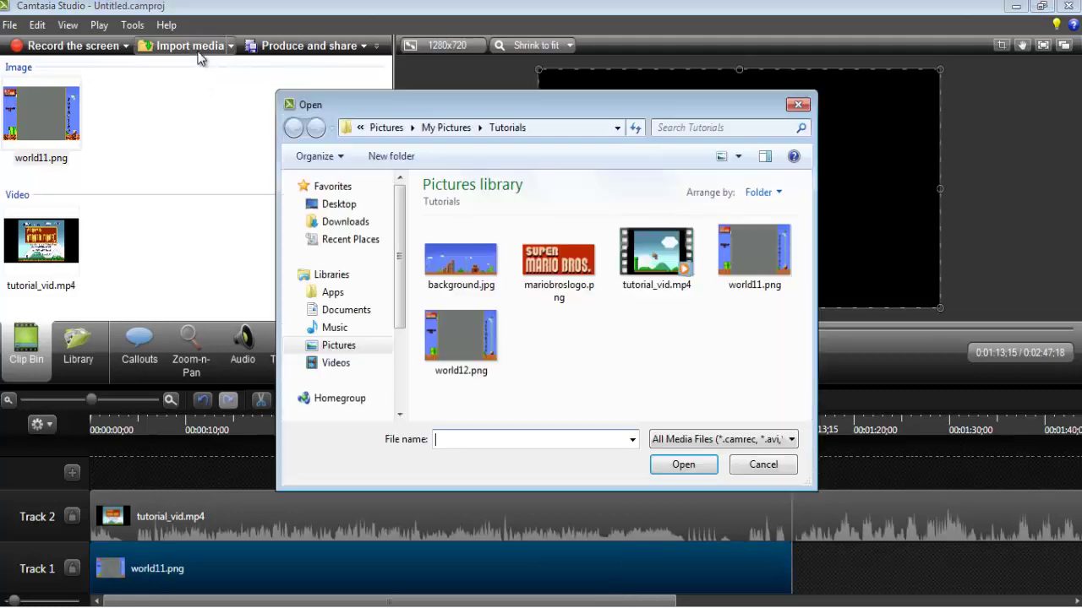
{"action": "double_click", "coordinate": [452, 326]}
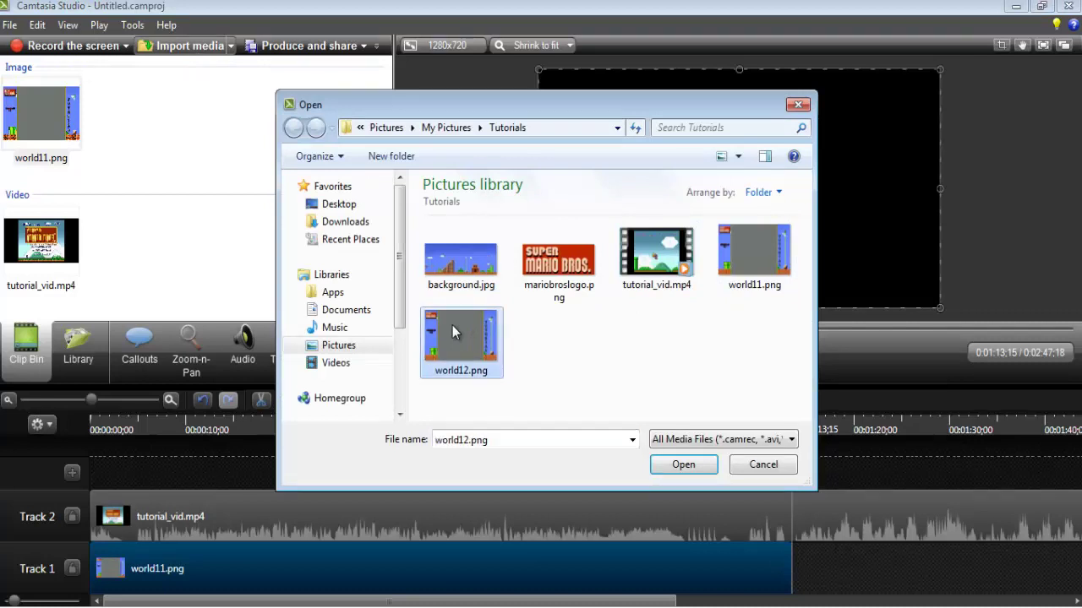
{"action": "left_click_drag", "start_coordinate": [144, 119], "coordinate": [833, 563]}
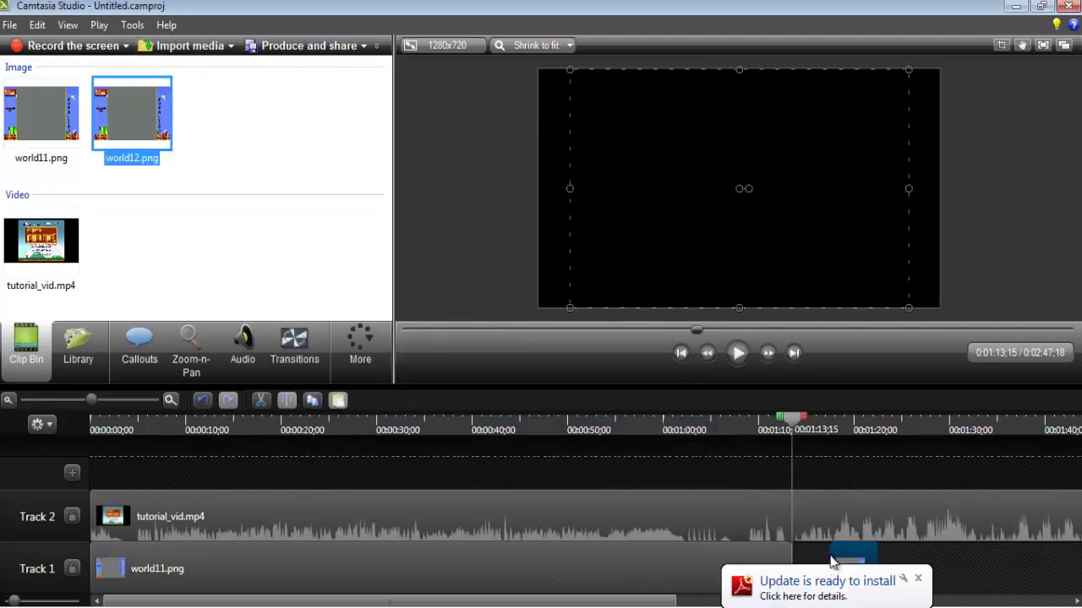
{"action": "left_click", "coordinate": [918, 580]}
{"action": "left_click_drag", "start_coordinate": [863, 582], "coordinate": [1038, 559]}
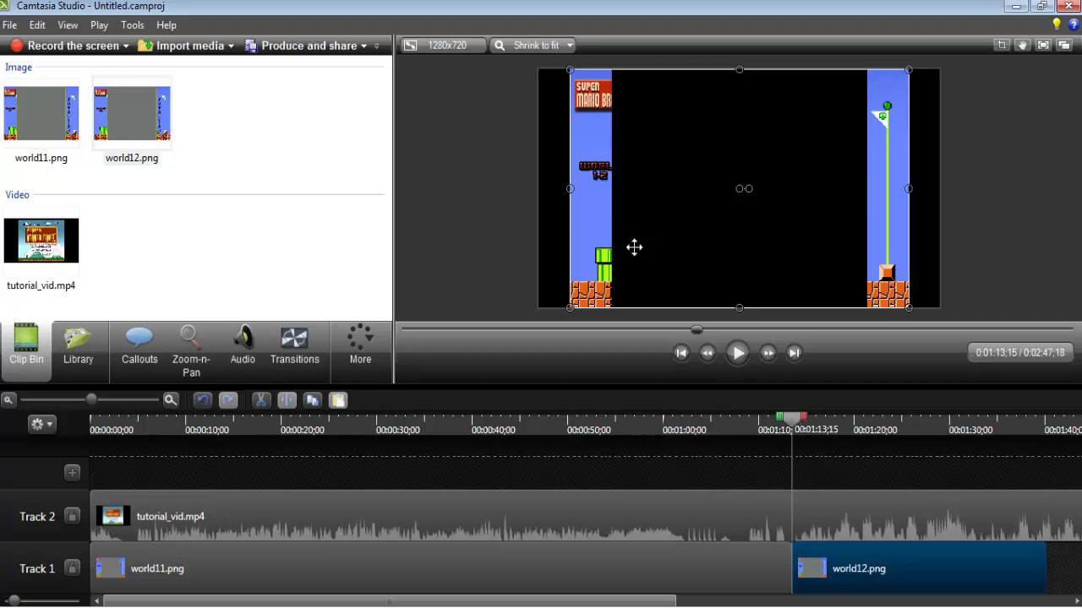
- Stretch the world12.png backdrop sideways in both directions to fill the full canvas width
{"action": "left_click_drag", "start_coordinate": [568, 188], "coordinate": [538, 188]}
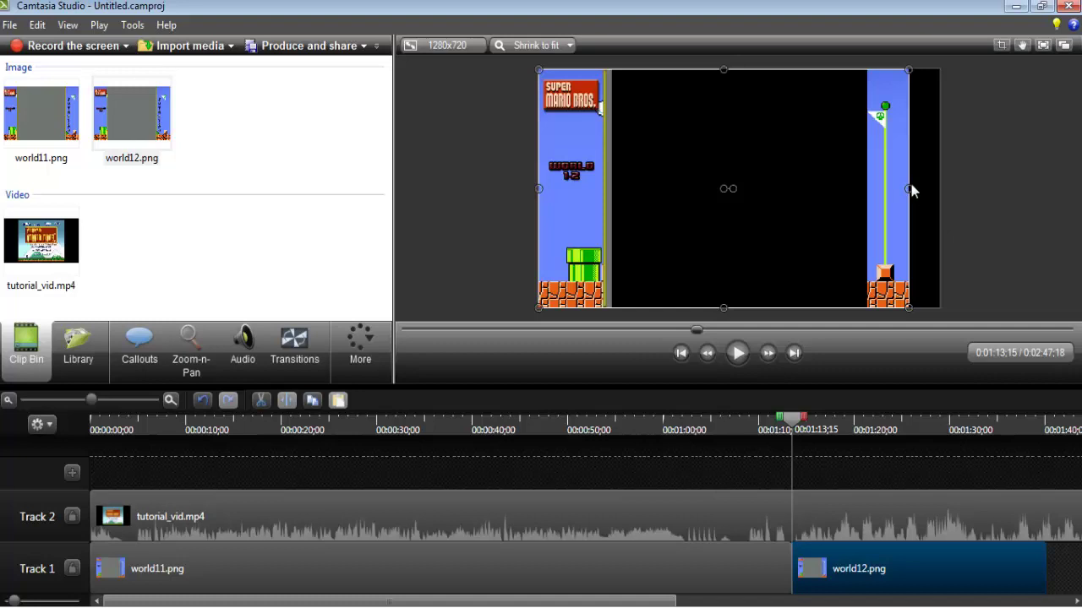
{"action": "left_click_drag", "start_coordinate": [910, 188], "coordinate": [941, 190]}
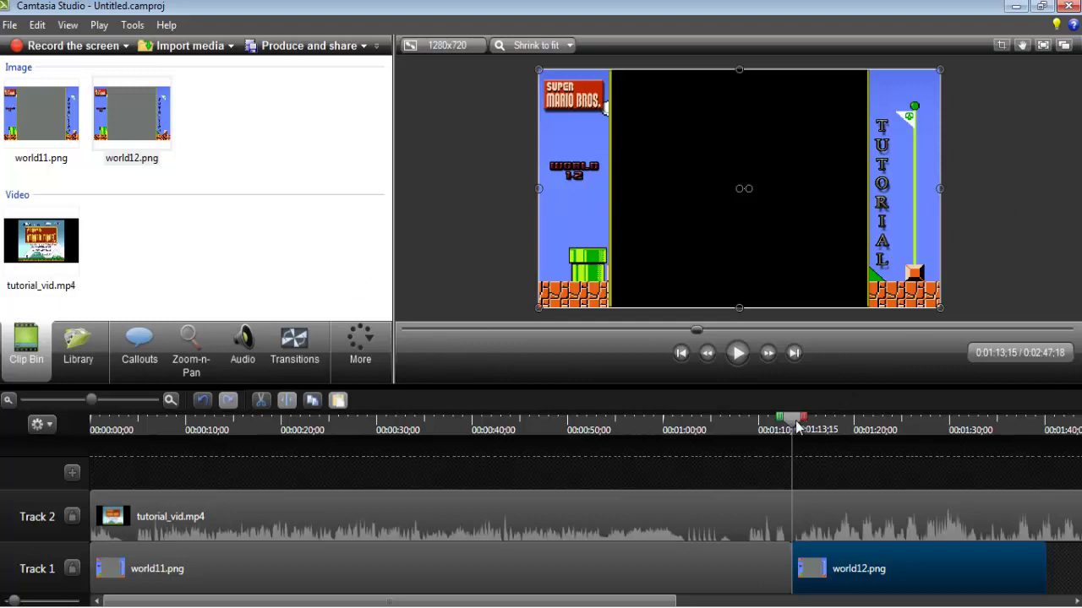
- Add a Dissolve transition at the cut between world11.png and world12.png on Track 1
{"action": "left_click_drag", "start_coordinate": [792, 425], "coordinate": [779, 429]}
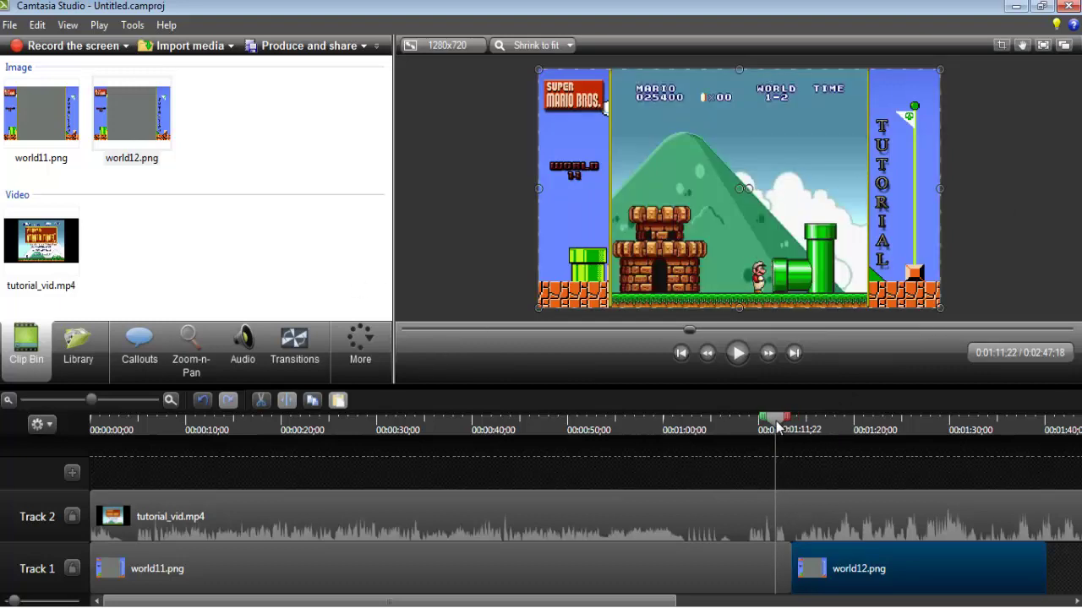
{"action": "left_click", "coordinate": [293, 369]}
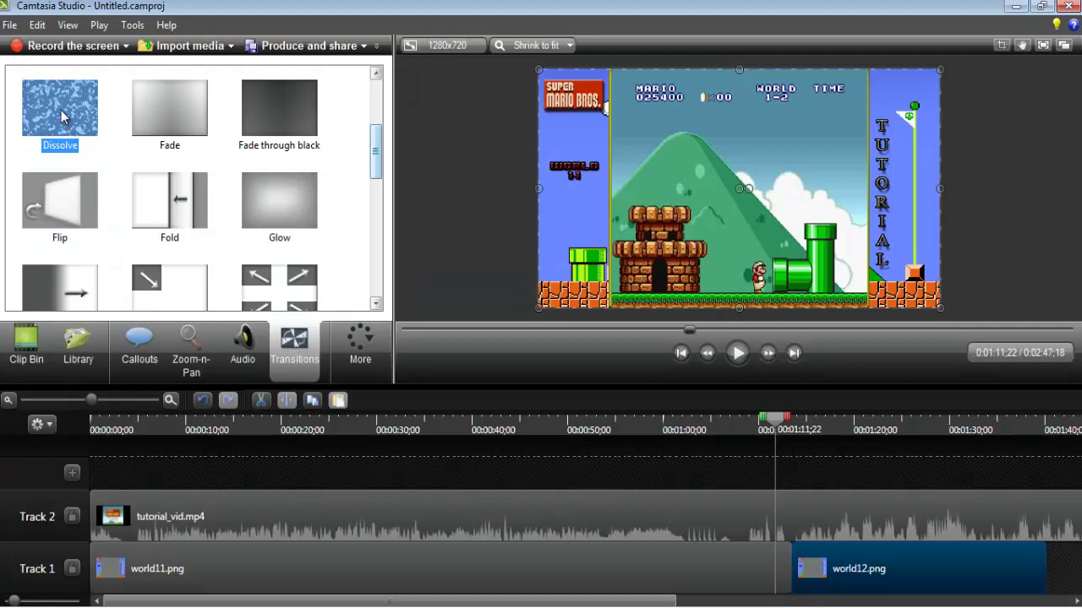
{"action": "left_click_drag", "start_coordinate": [61, 116], "coordinate": [589, 424]}
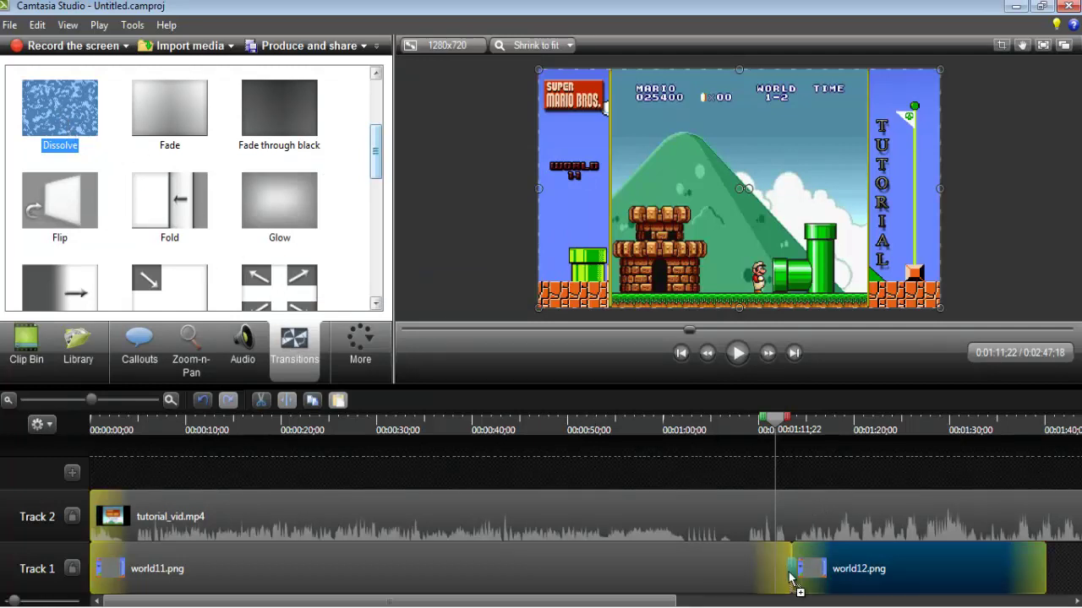
{"action": "left_click_drag", "start_coordinate": [792, 579], "coordinate": [787, 571]}
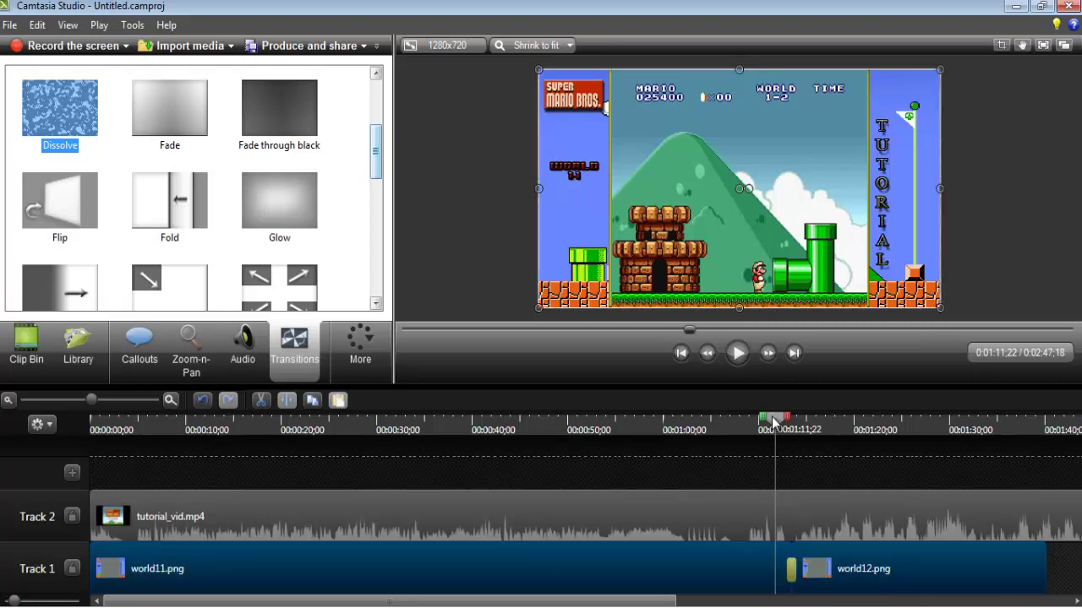
- Split the gameplay clip on Track 2 at 0:01:55;02 and delete everything after the split
{"action": "left_click_drag", "start_coordinate": [772, 423], "coordinate": [508, 478]}
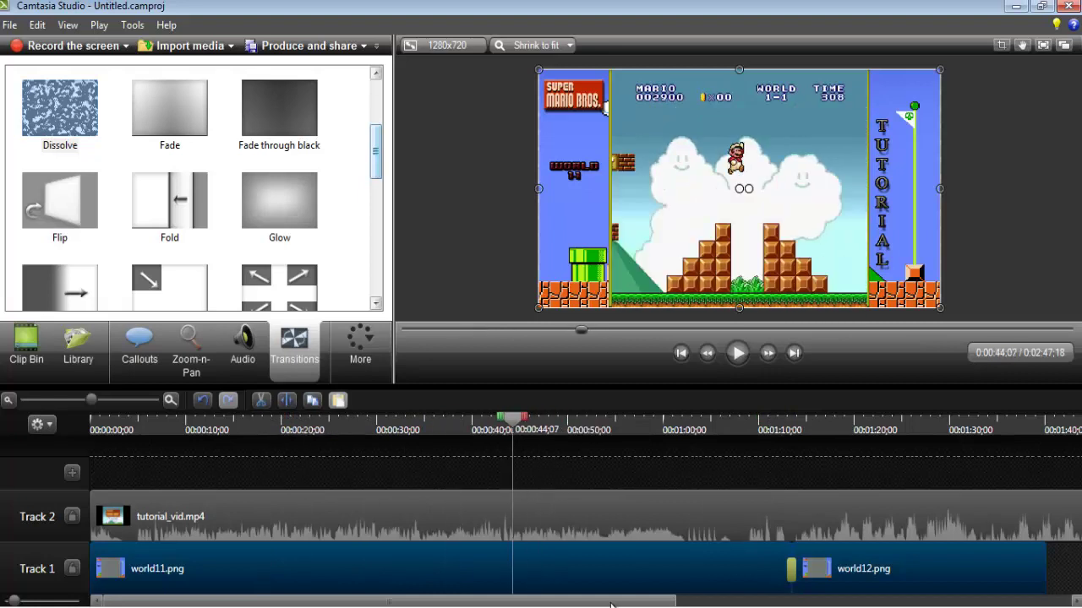
{"action": "scroll", "coordinate": [611, 605], "scroll_direction": "right", "scroll_amount": 10}
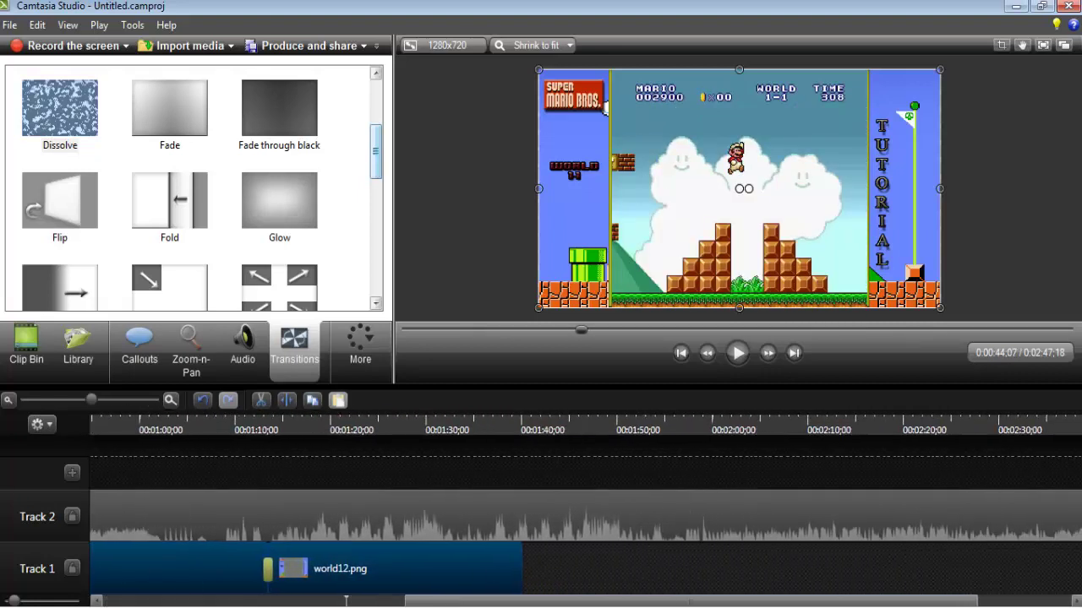
{"action": "scroll", "coordinate": [945, 574], "scroll_direction": "right", "scroll_amount": 4}
{"action": "left_click_drag", "start_coordinate": [579, 428], "coordinate": [506, 422]}
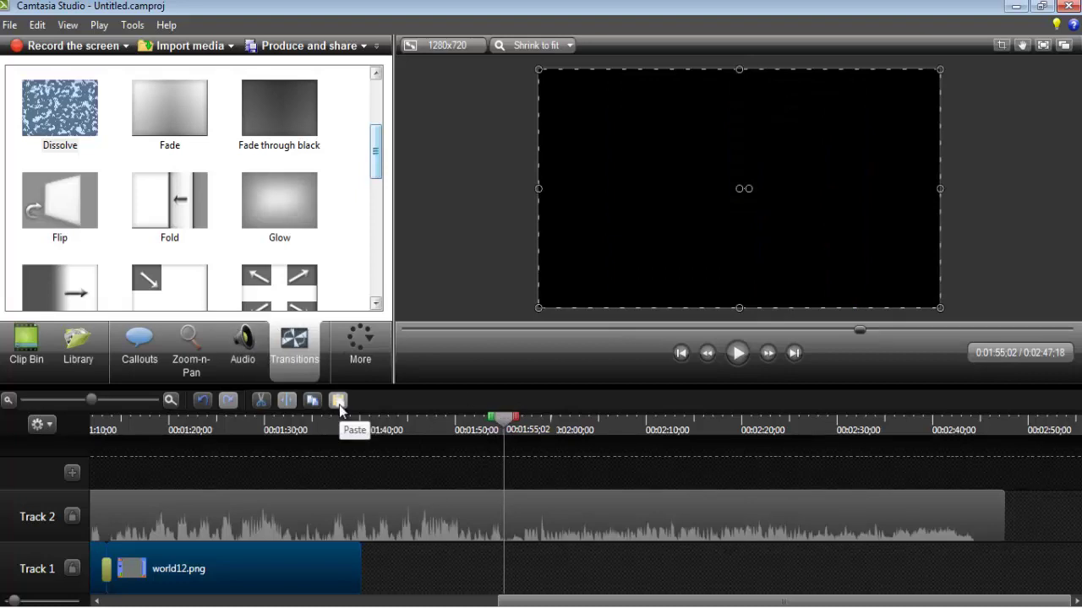
{"action": "left_click", "coordinate": [437, 507]}
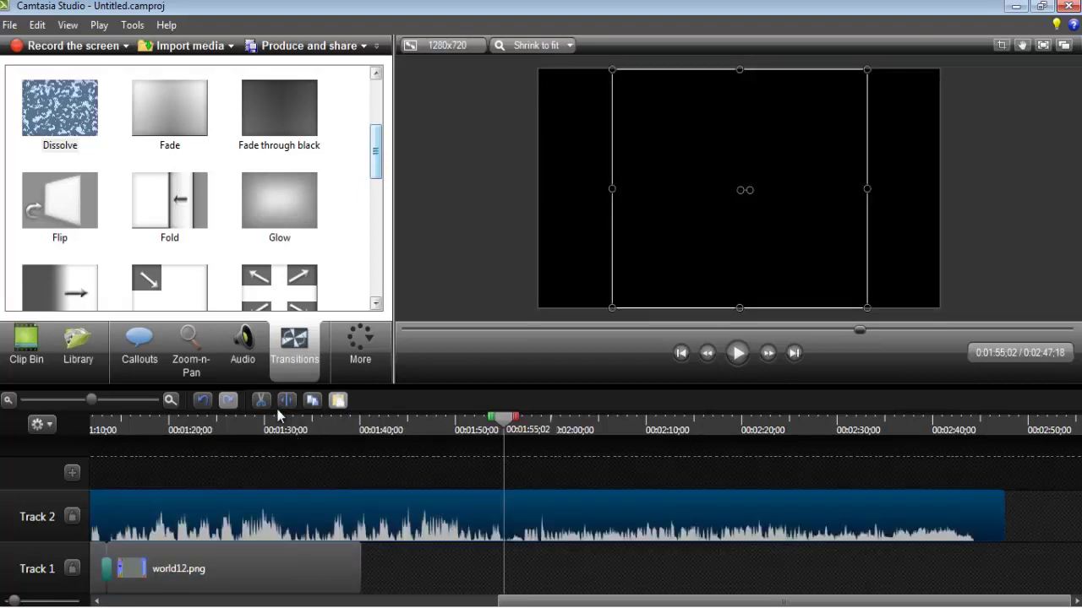
{"action": "left_click", "coordinate": [284, 402]}
{"action": "left_click", "coordinate": [556, 503]}
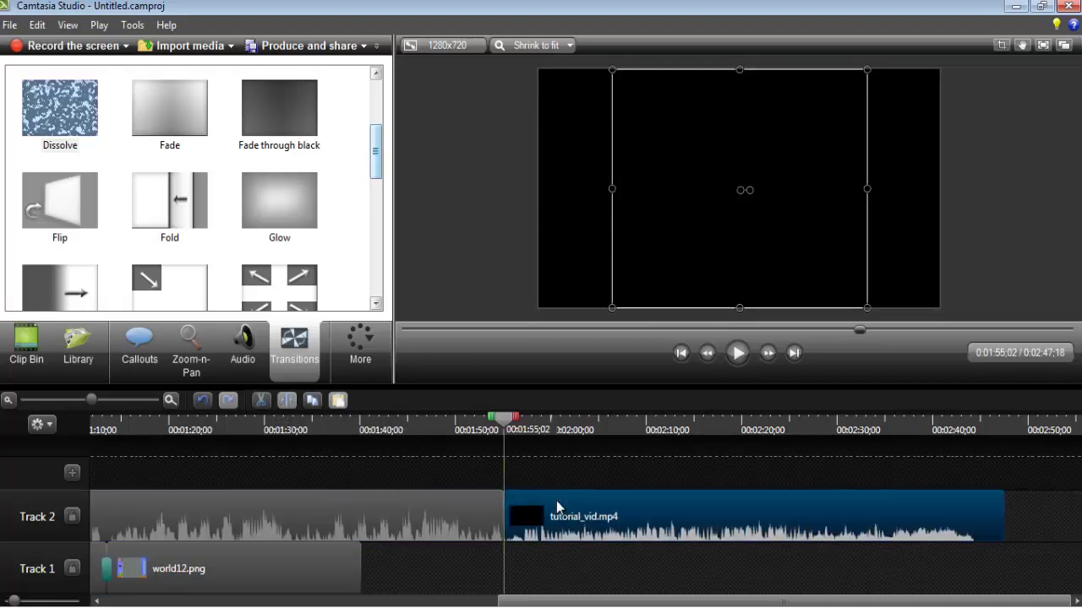
{"action": "key", "text": "Delete"}
- Extend world12.png on Track 1 to the end of the trimmed gameplay clip at 0:01:55;02
{"action": "left_click", "coordinate": [334, 580]}
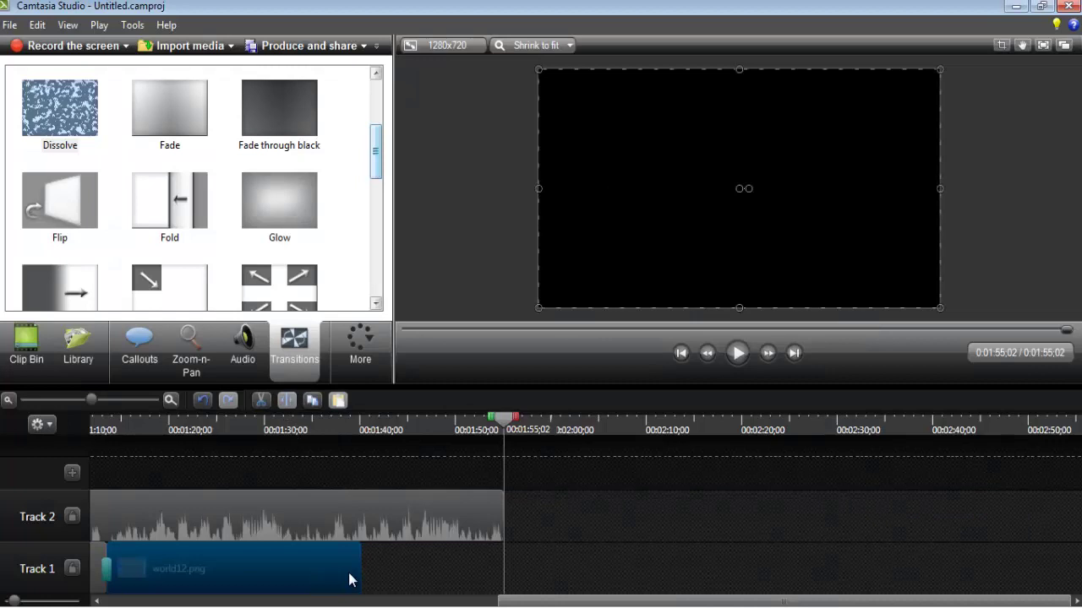
{"action": "left_click_drag", "start_coordinate": [359, 572], "coordinate": [502, 572]}
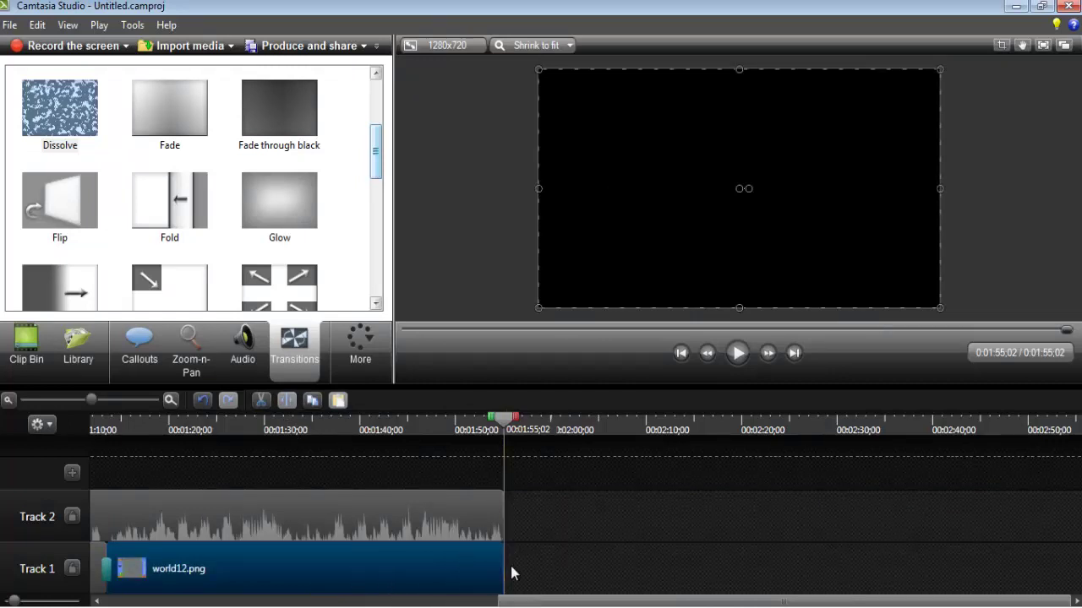
{"action": "left_click_drag", "start_coordinate": [505, 431], "coordinate": [149, 468]}
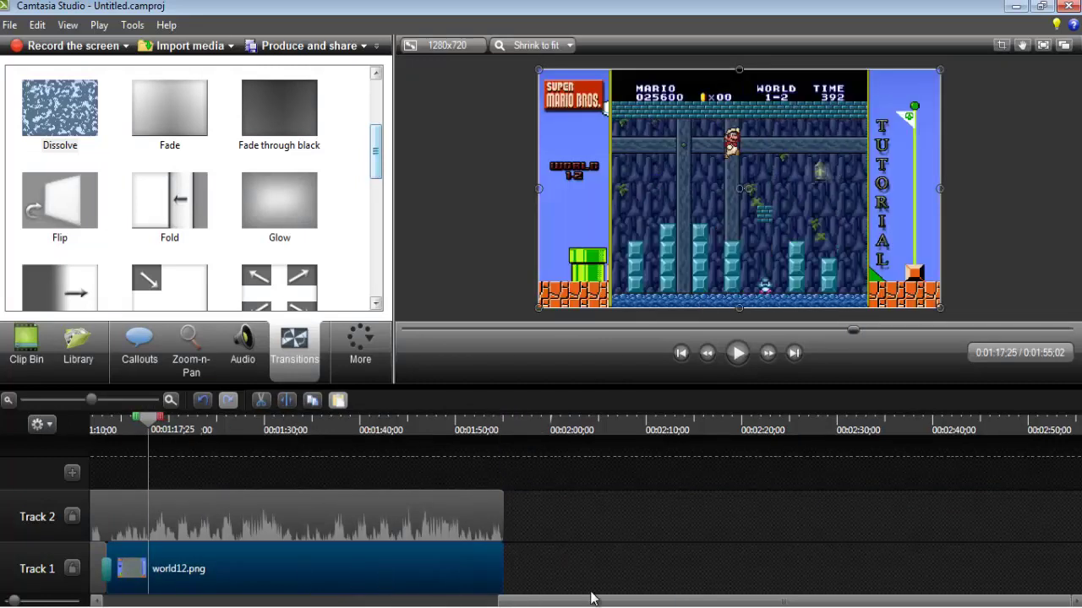
- Play the project from about 0:00:41;25 past the backdrop change to check the Dissolve transition
{"action": "left_click", "coordinate": [9, 401]}
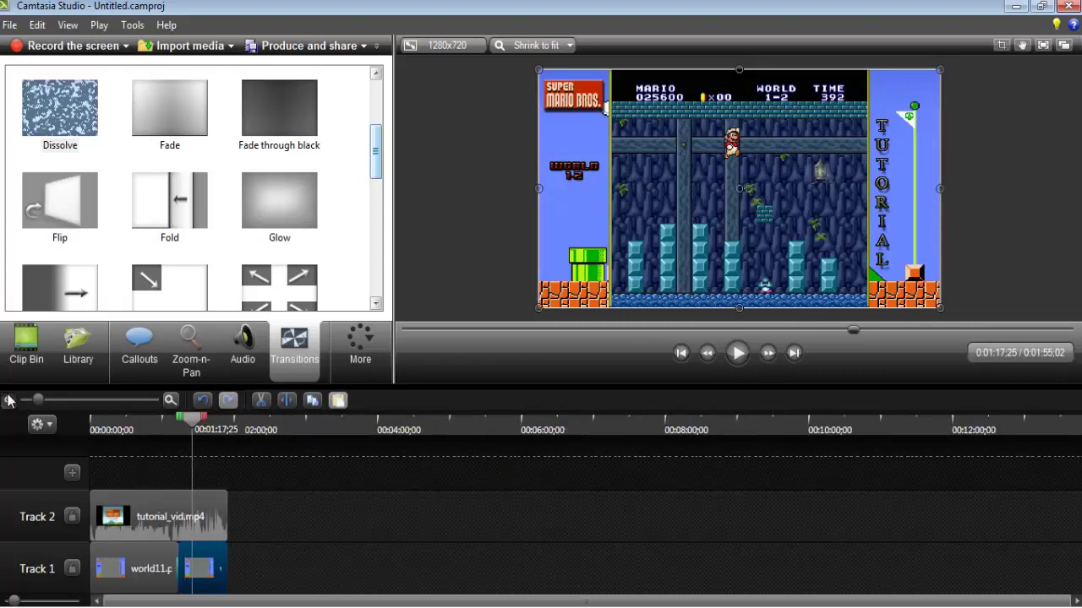
{"action": "left_click_drag", "start_coordinate": [180, 427], "coordinate": [138, 429]}
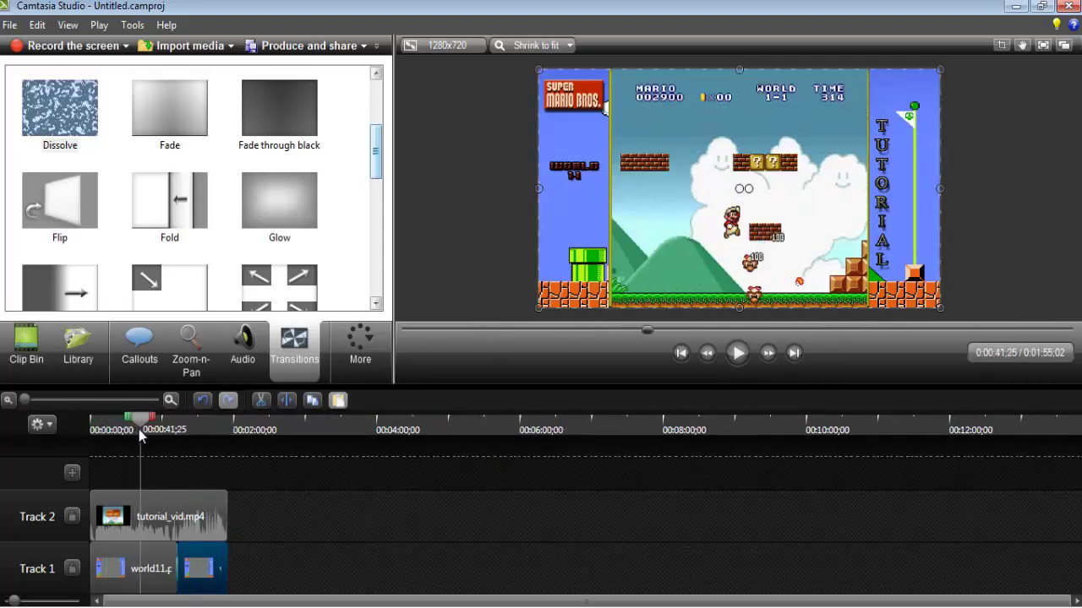
{"action": "left_click", "coordinate": [739, 358]}
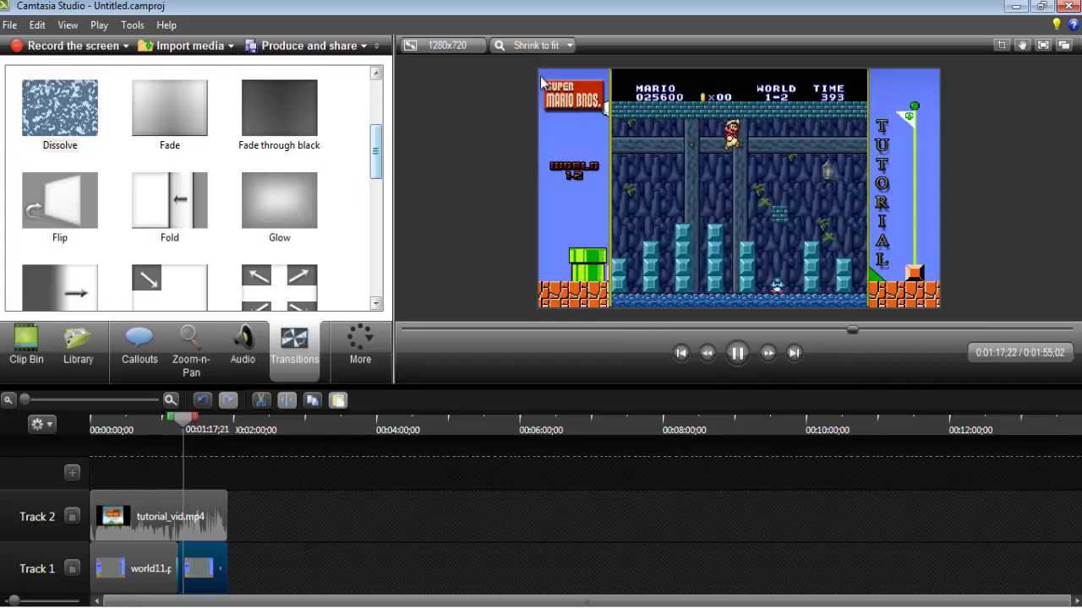
{"action": "left_click", "coordinate": [736, 354]}
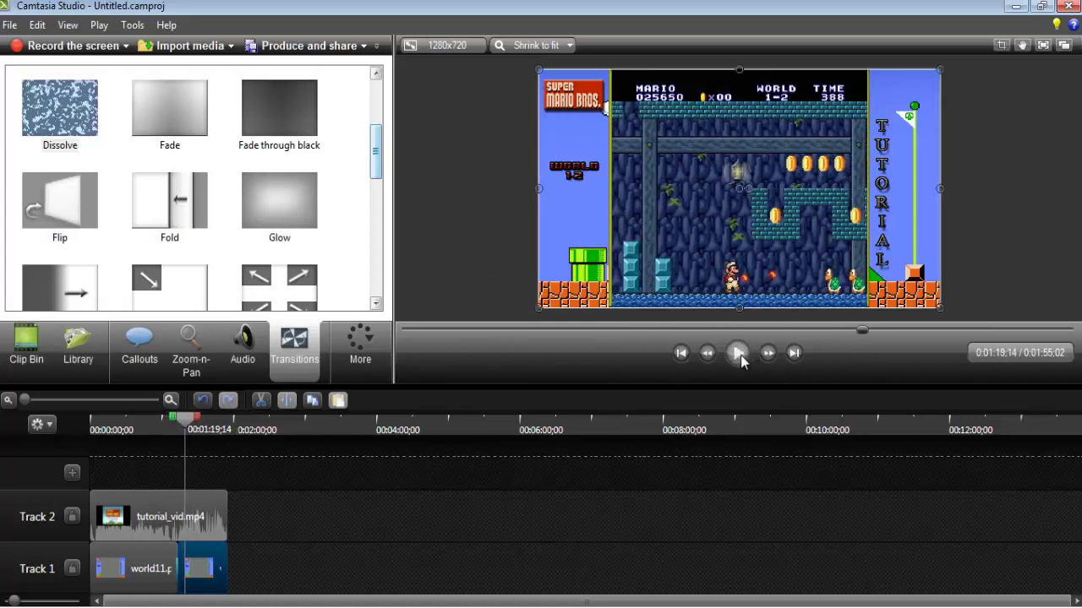
- Lengthen the Dissolve transition between the two backdrops on Track 1 to 2 seconds
{"action": "left_click", "coordinate": [170, 402]}
{"action": "left_click", "coordinate": [170, 403]}
{"action": "left_click", "coordinate": [170, 402]}
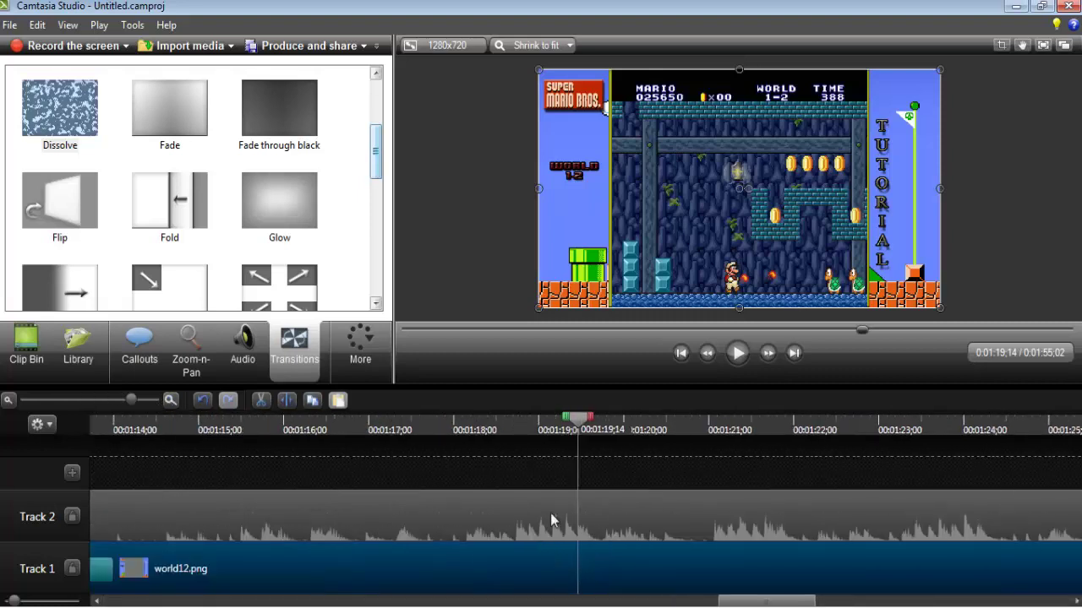
{"action": "left_click_drag", "start_coordinate": [755, 605], "coordinate": [574, 603]}
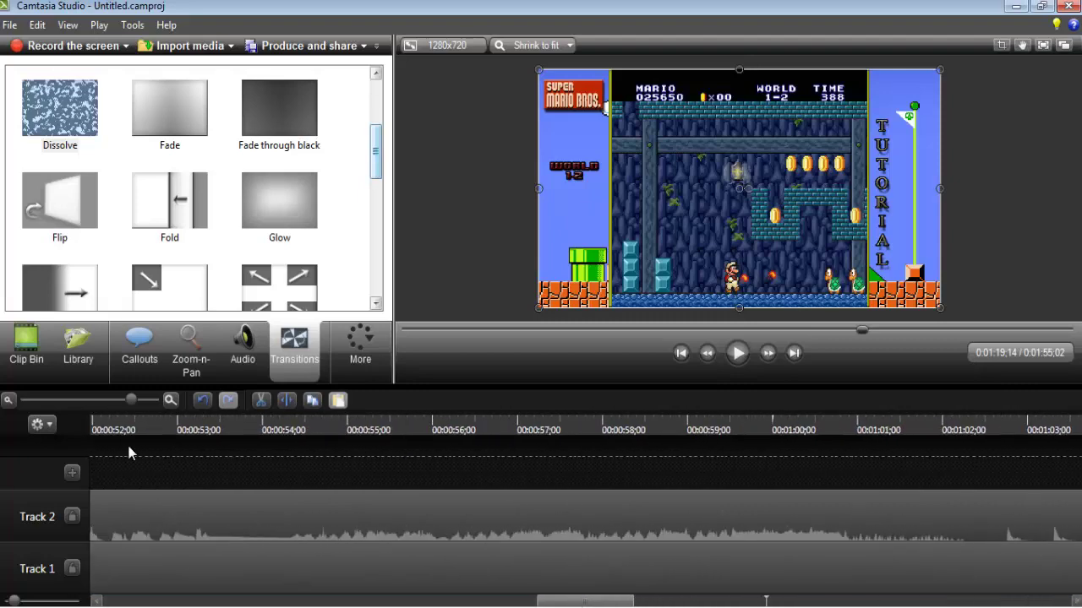
{"action": "left_click", "coordinate": [8, 400]}
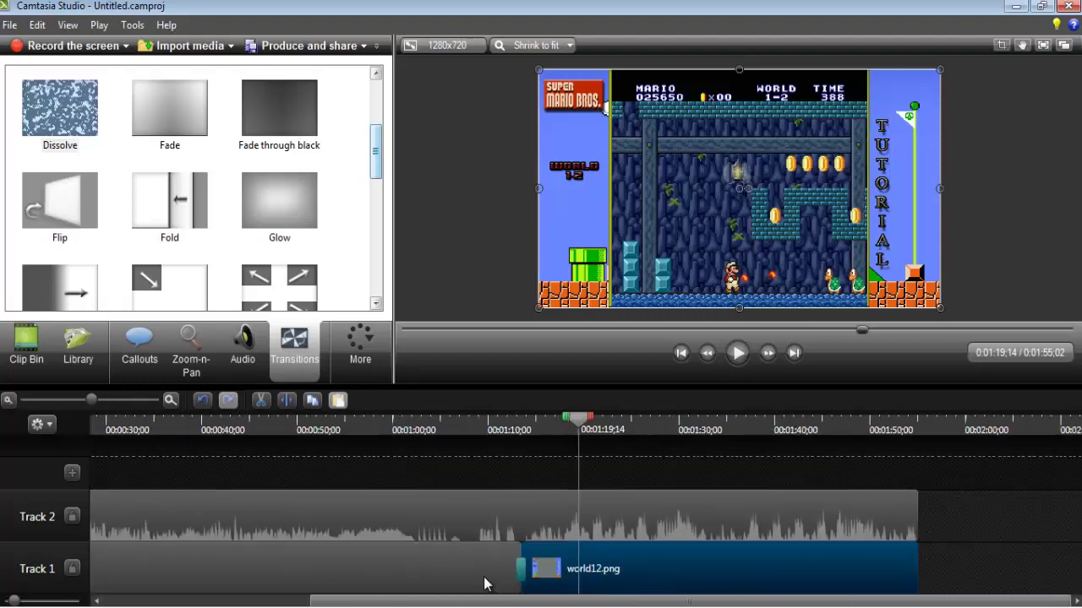
{"action": "left_click", "coordinate": [516, 572]}
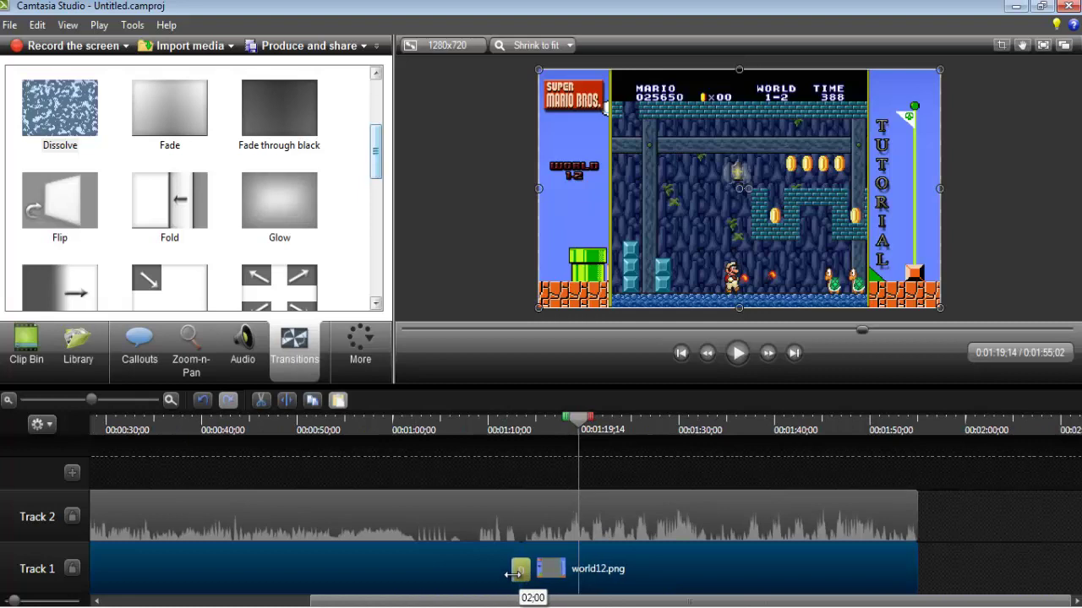
- Play the project from 0:01:10;04 to review the lengthened transition and the World 1-2 section through to the end
{"action": "left_click_drag", "start_coordinate": [580, 420], "coordinate": [490, 418]}
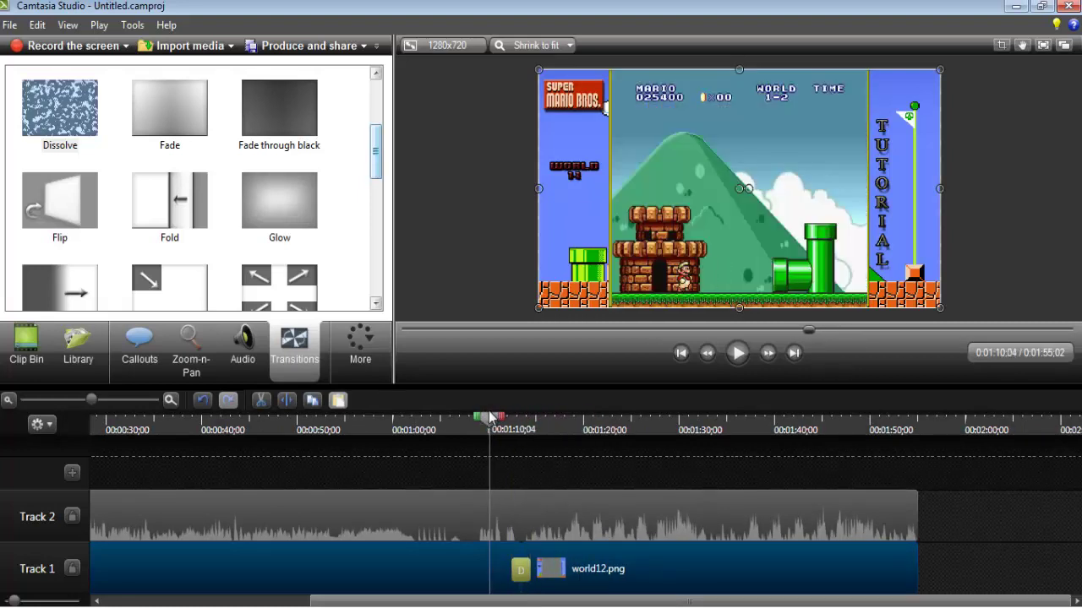
{"action": "left_click", "coordinate": [745, 353]}
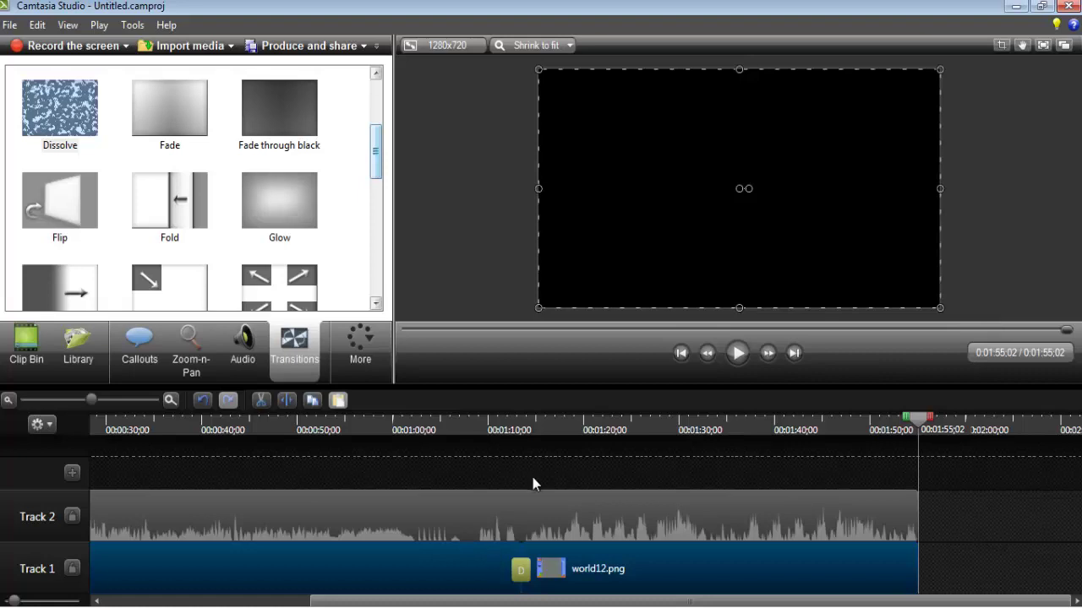
{"action": "left_click", "coordinate": [556, 429]}
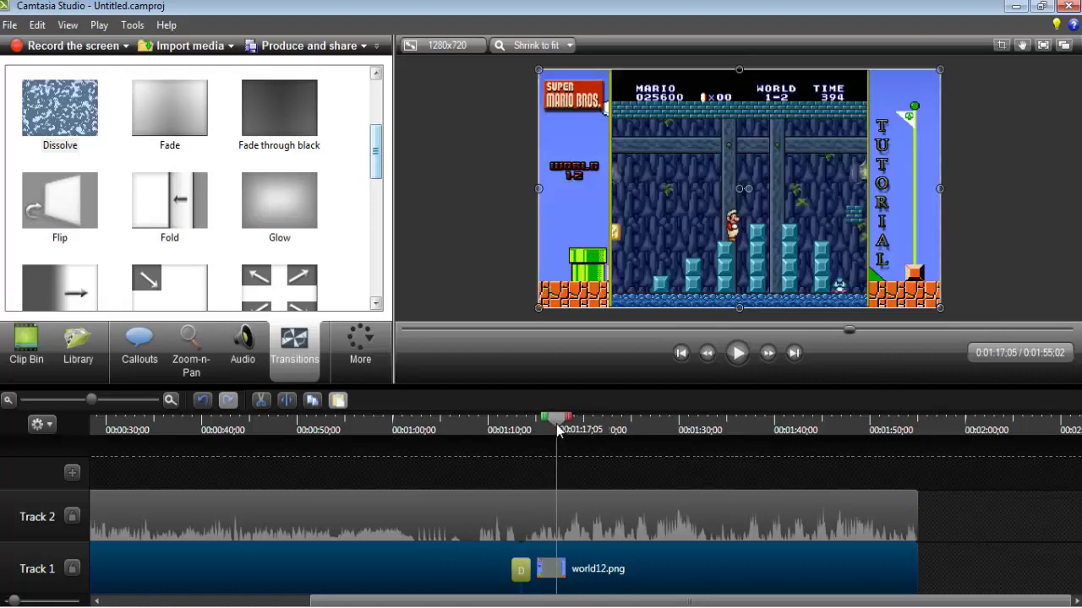